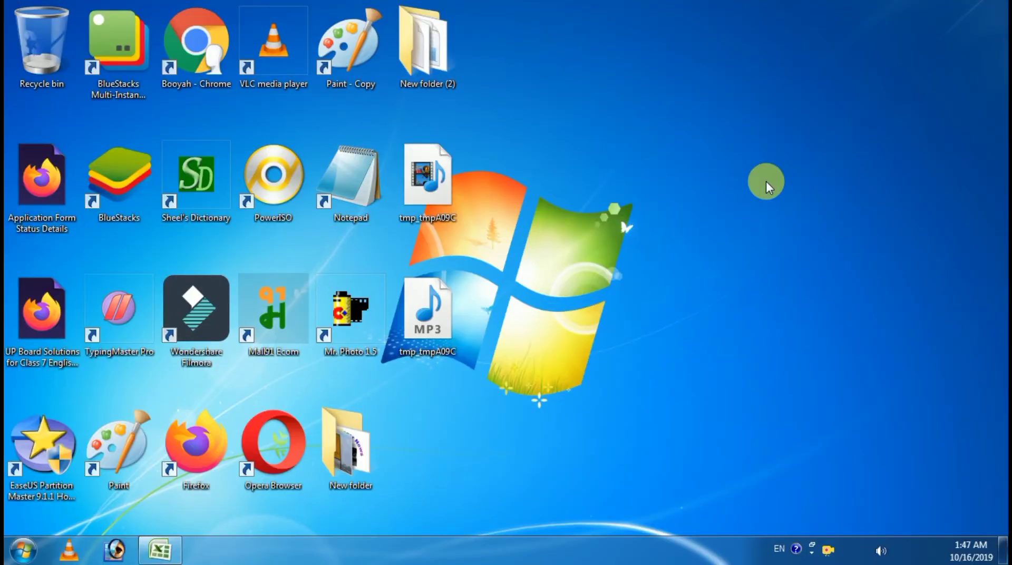
Step: Bring the Book1 workbook to the front and select the function list A1:A15 on Sheet1
{"action": "key", "text": "super"}
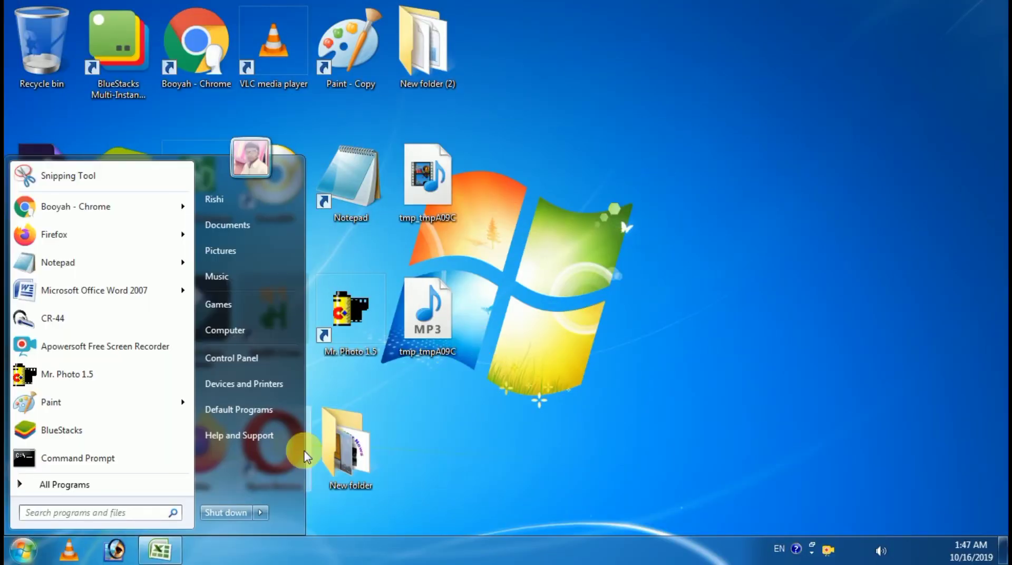
{"action": "left_click", "coordinate": [160, 549]}
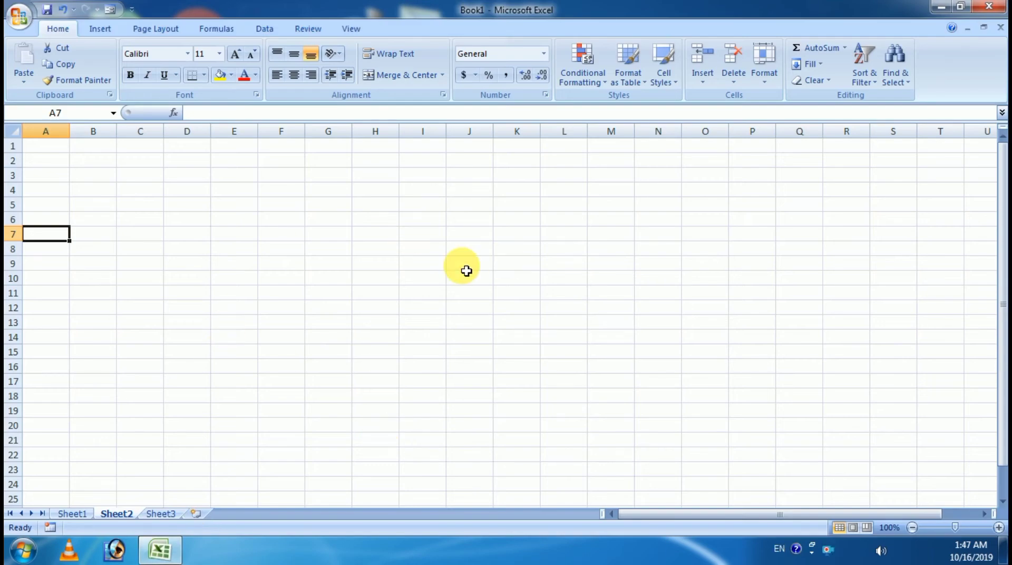
{"action": "left_click", "coordinate": [78, 516]}
{"action": "left_click", "coordinate": [48, 149]}
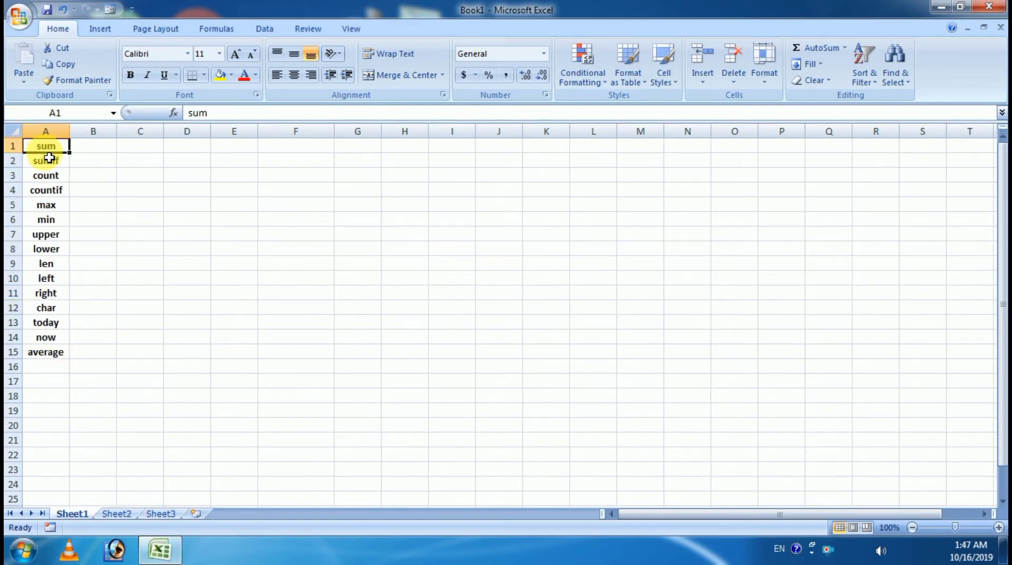
{"action": "left_click_drag", "start_coordinate": [49, 157], "coordinate": [40, 357]}
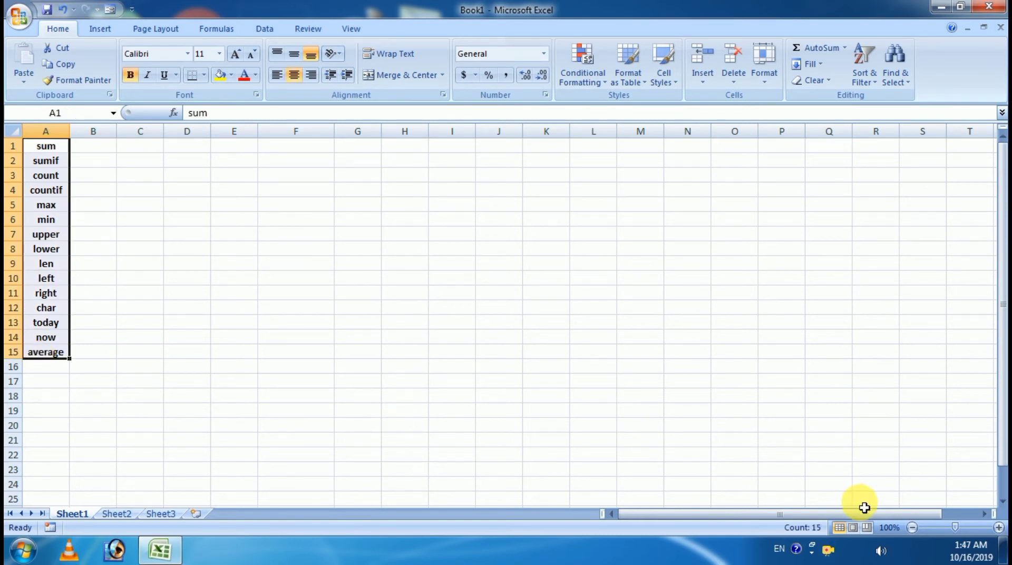
Step: Set the zoom to 120%, select the sum cell, then go to the empty Sheet2
{"action": "left_click", "coordinate": [989, 528]}
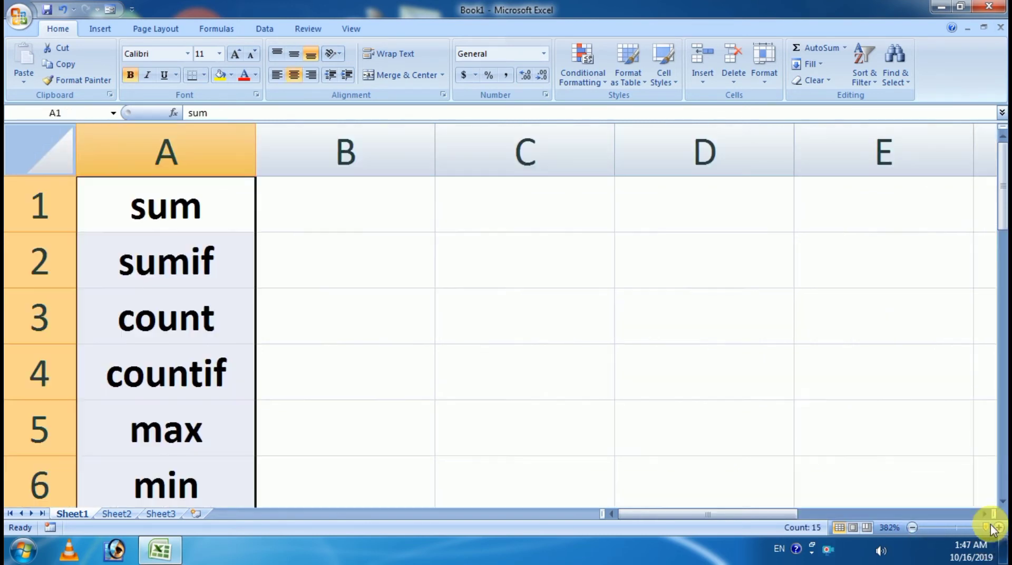
{"action": "left_click", "coordinate": [952, 528]}
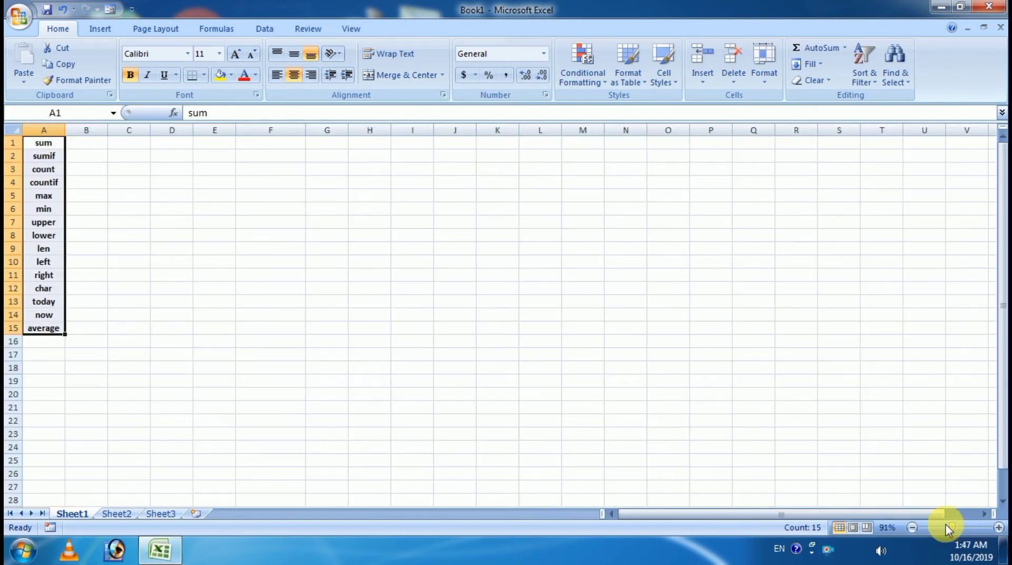
{"action": "left_click", "coordinate": [998, 528]}
{"action": "left_click", "coordinate": [998, 528]}
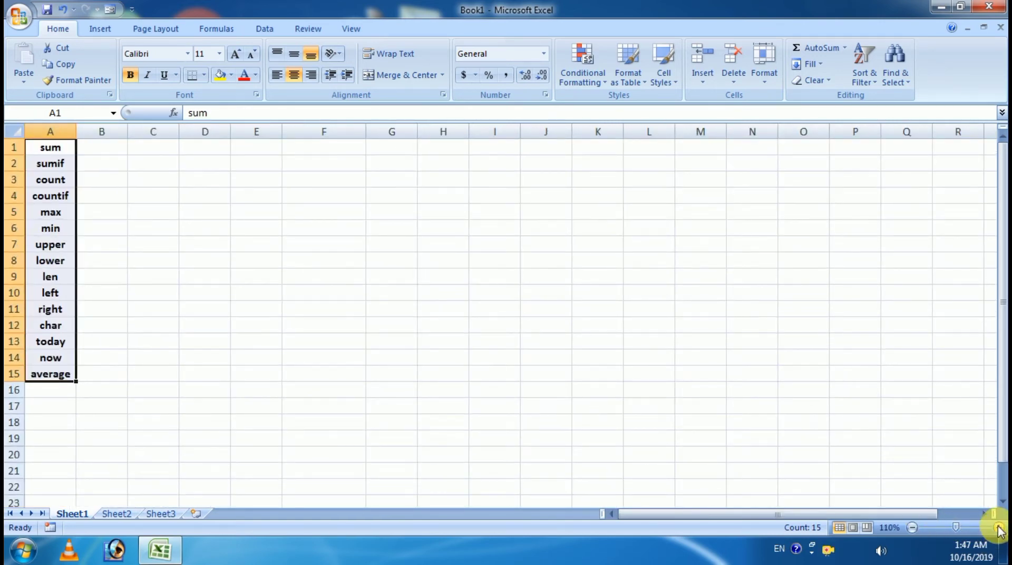
{"action": "left_click", "coordinate": [998, 528]}
{"action": "left_click", "coordinate": [62, 155]}
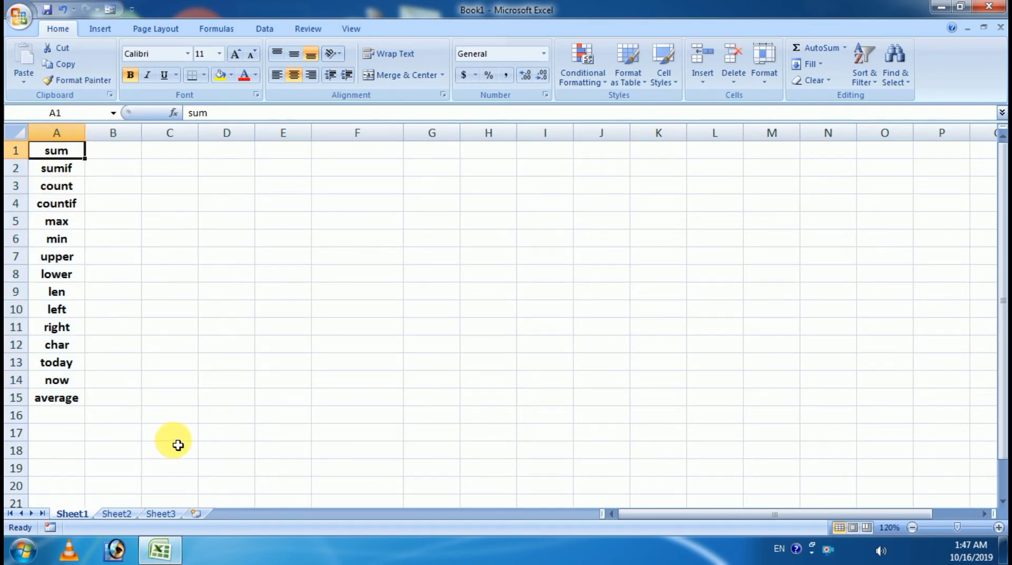
{"action": "left_click", "coordinate": [127, 512]}
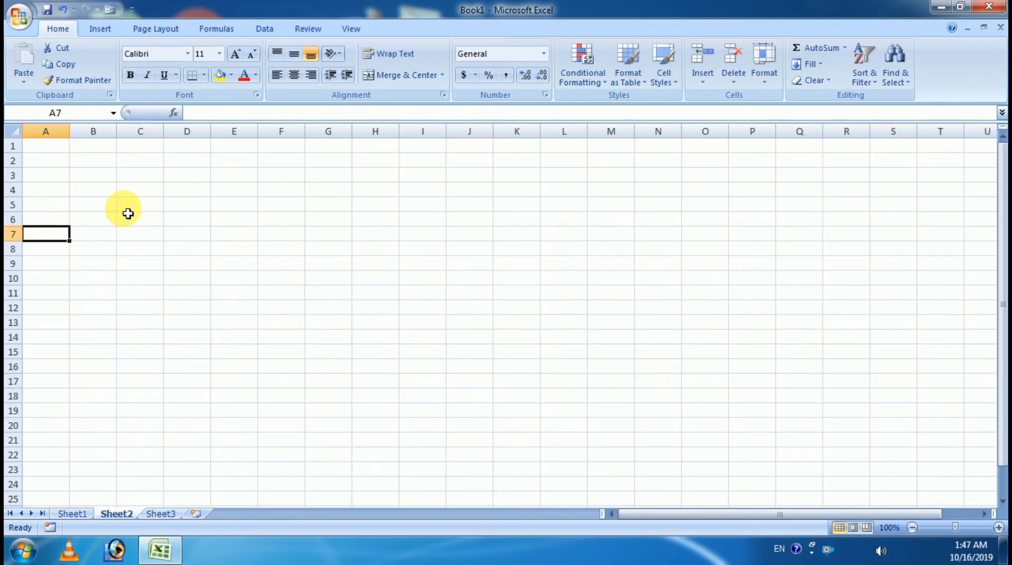
Step: Zoom Sheet2 to 150% and enter 20, 15, 36, 45 down A1:A4
{"action": "left_click", "coordinate": [999, 527]}
{"action": "left_click", "coordinate": [998, 527]}
{"action": "left_click", "coordinate": [999, 527]}
{"action": "left_click", "coordinate": [999, 527]}
{"action": "left_click", "coordinate": [999, 527]}
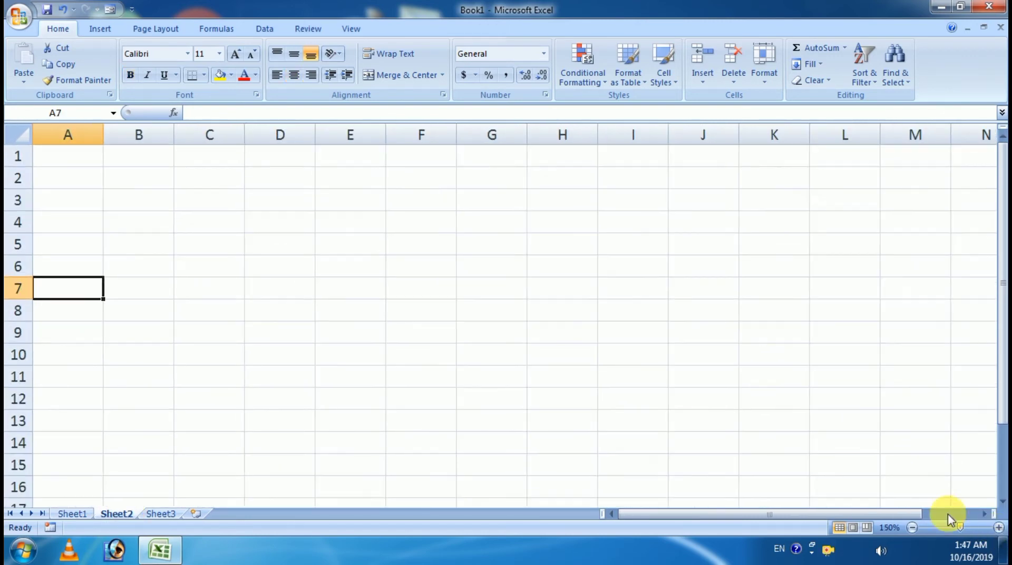
{"action": "left_click", "coordinate": [83, 156]}
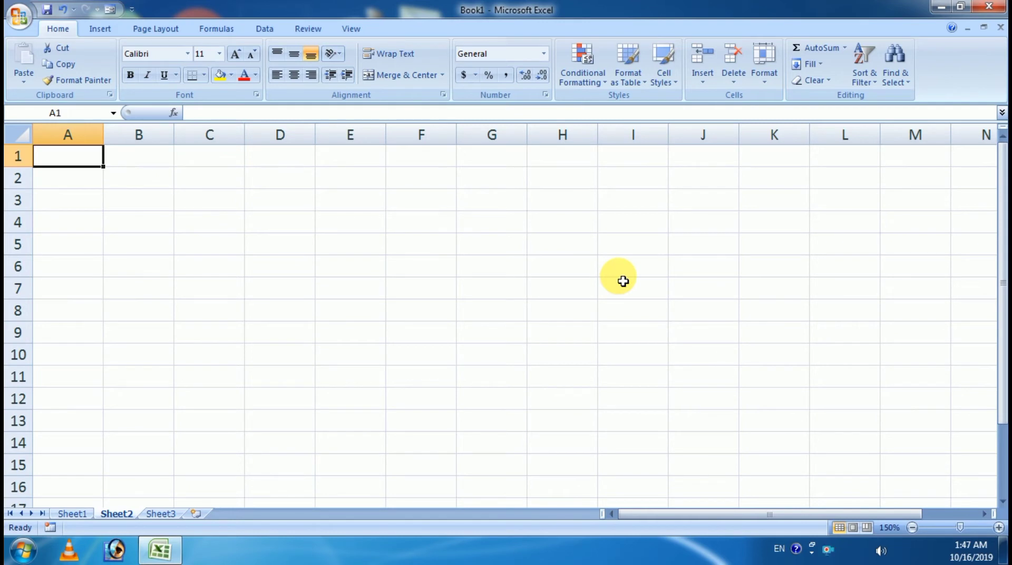
{"action": "type", "text": "2"}
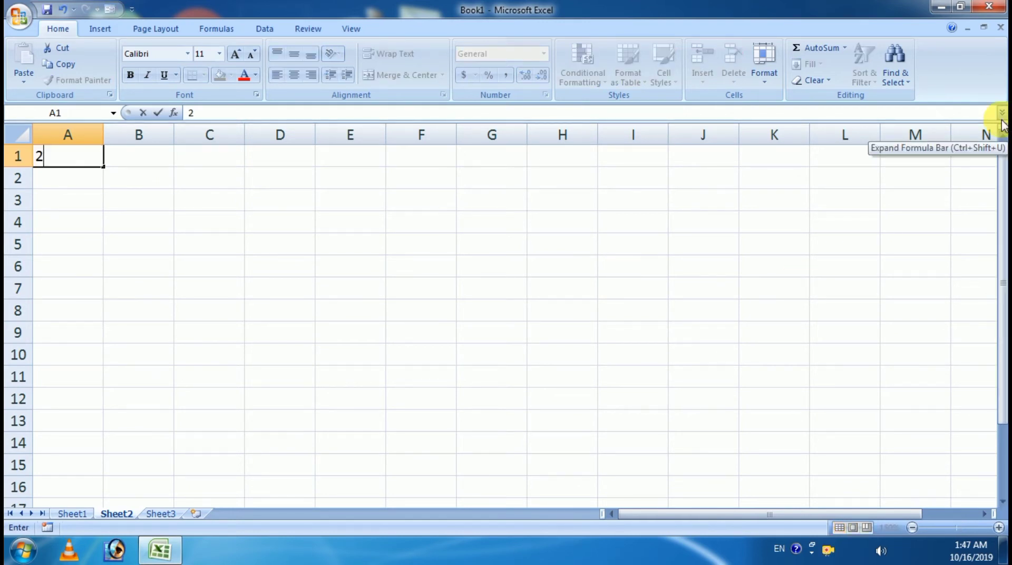
{"action": "type", "text": "0"}
{"action": "key", "text": "Return"}
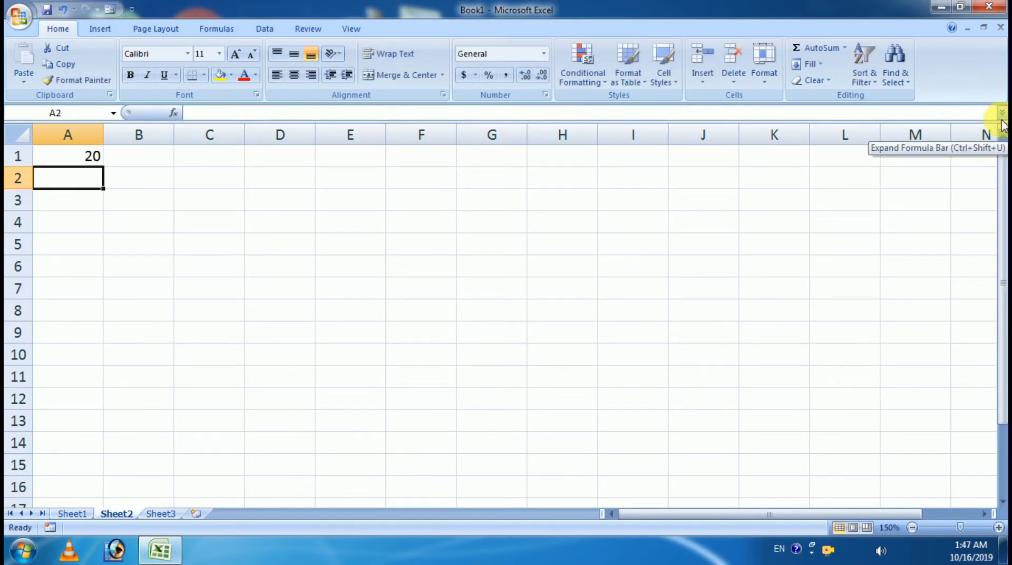
{"action": "type", "text": "15."}
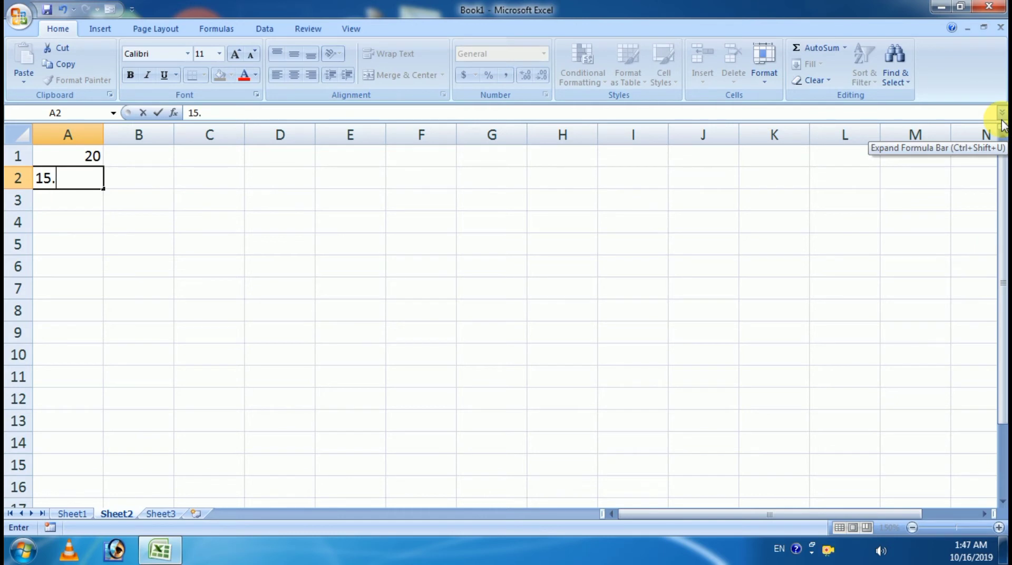
{"action": "key", "text": "BackSpace"}
{"action": "key", "text": "Return"}
{"action": "type", "text": "36"}
{"action": "key", "text": "Return"}
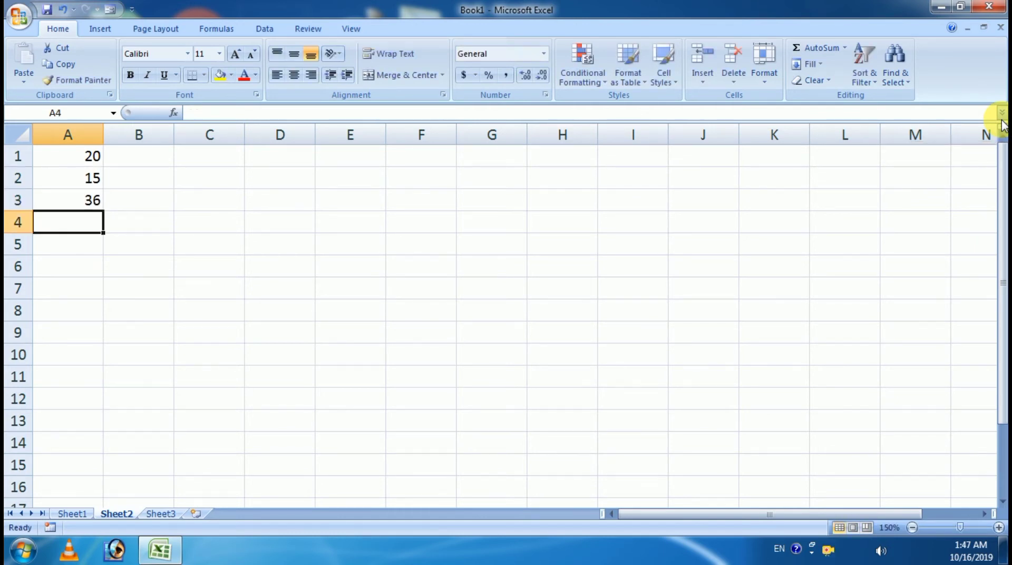
{"action": "type", "text": "45"}
{"action": "key", "text": "Tab"}
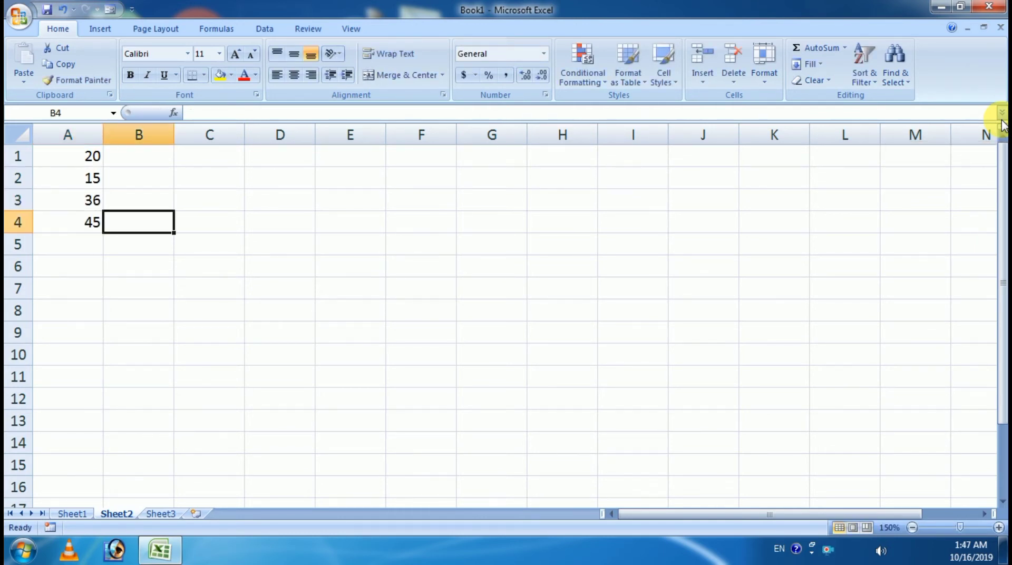
Step: Enter 55, 26, 45, 25 down column B in B1:B4
{"action": "key", "text": "Up"}
{"action": "key", "text": "Up"}
{"action": "key", "text": "Up"}
{"action": "type", "text": "55"}
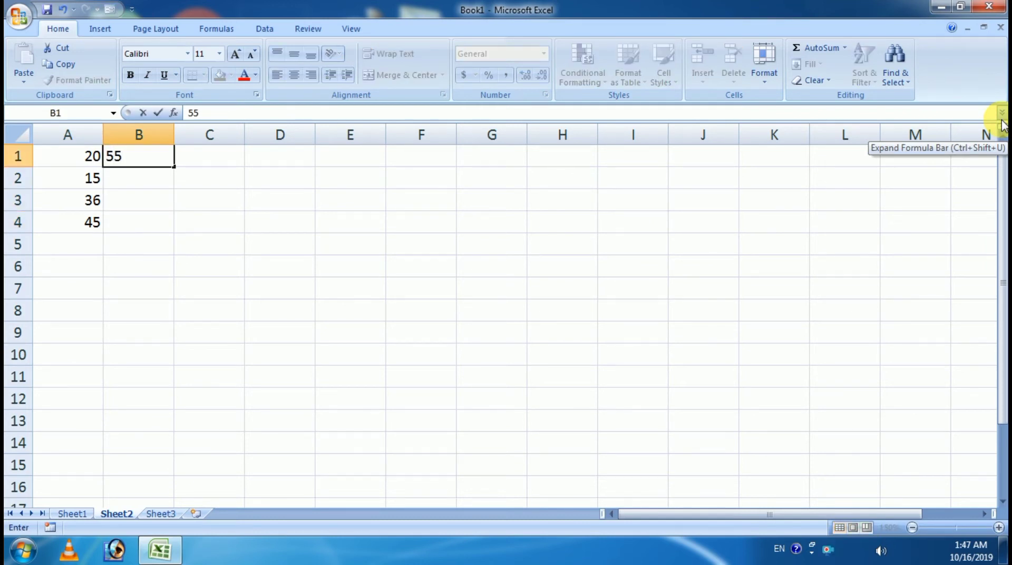
{"action": "key", "text": "Return"}
{"action": "type", "text": "26"}
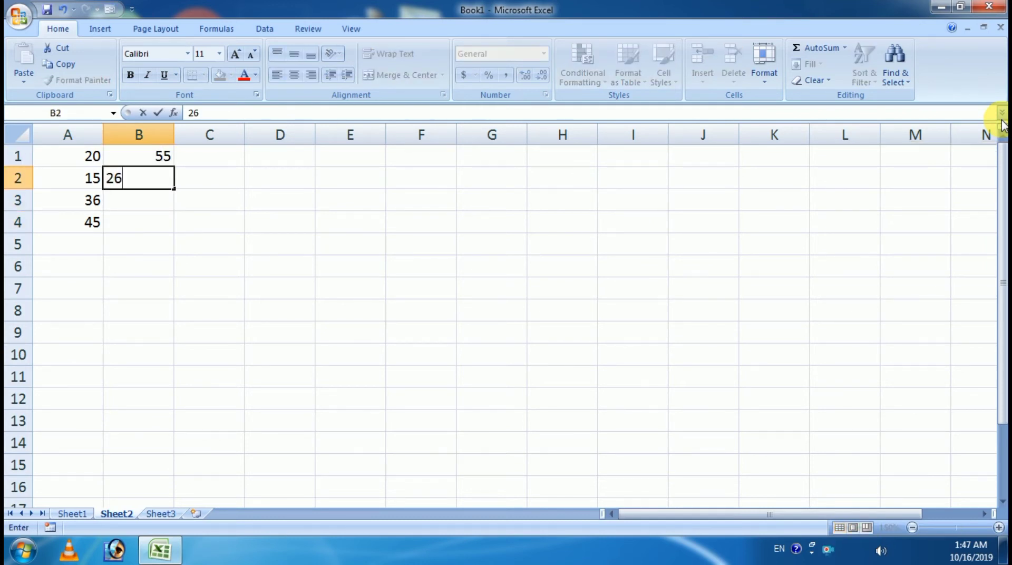
{"action": "key", "text": "Return"}
{"action": "type", "text": "45"}
{"action": "key", "text": "Return"}
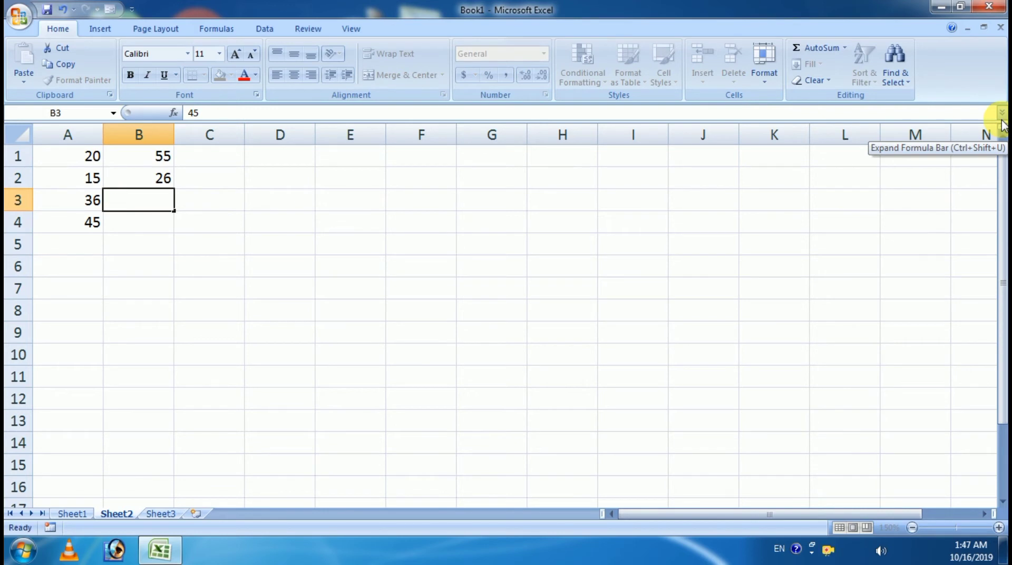
{"action": "type", "text": "25"}
{"action": "key", "text": "Return"}
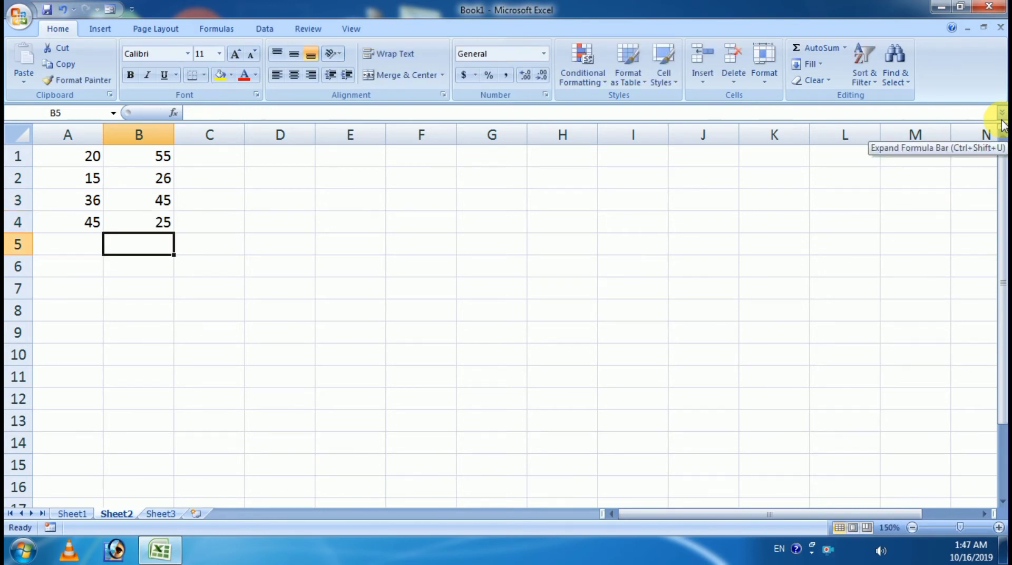
Step: Fill C1:E1 with 45, 85 and 25
{"action": "left_click", "coordinate": [194, 161]}
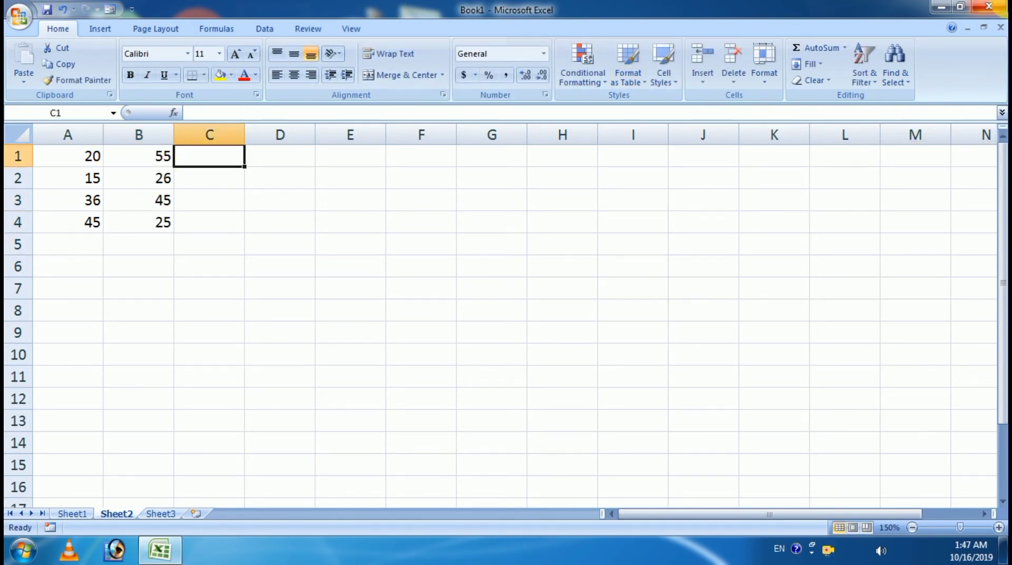
{"action": "type", "text": "45"}
{"action": "key", "text": "Tab"}
{"action": "type", "text": "85"}
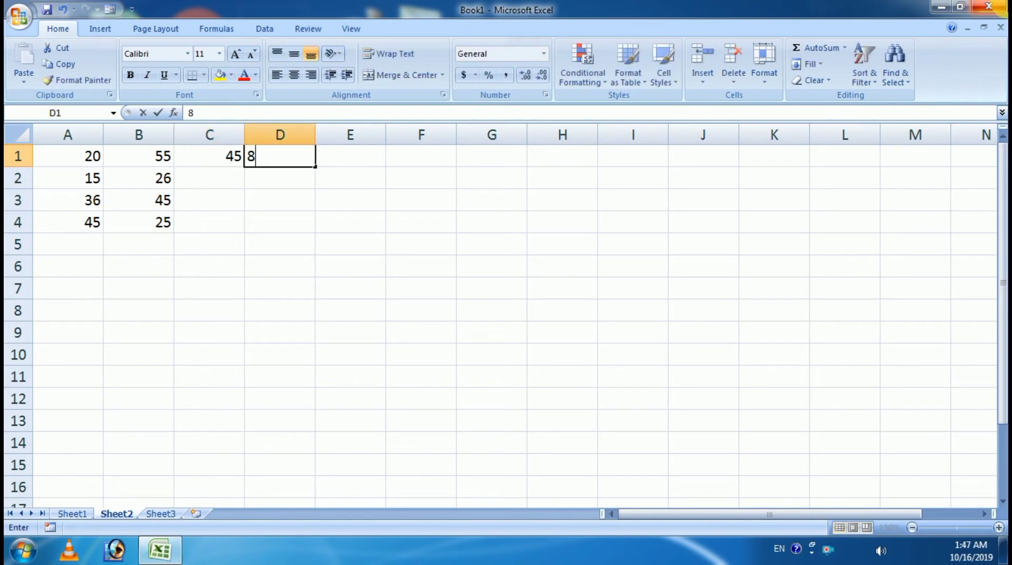
{"action": "key", "text": "Tab"}
{"action": "type", "text": "25"}
{"action": "key", "text": "Tab"}
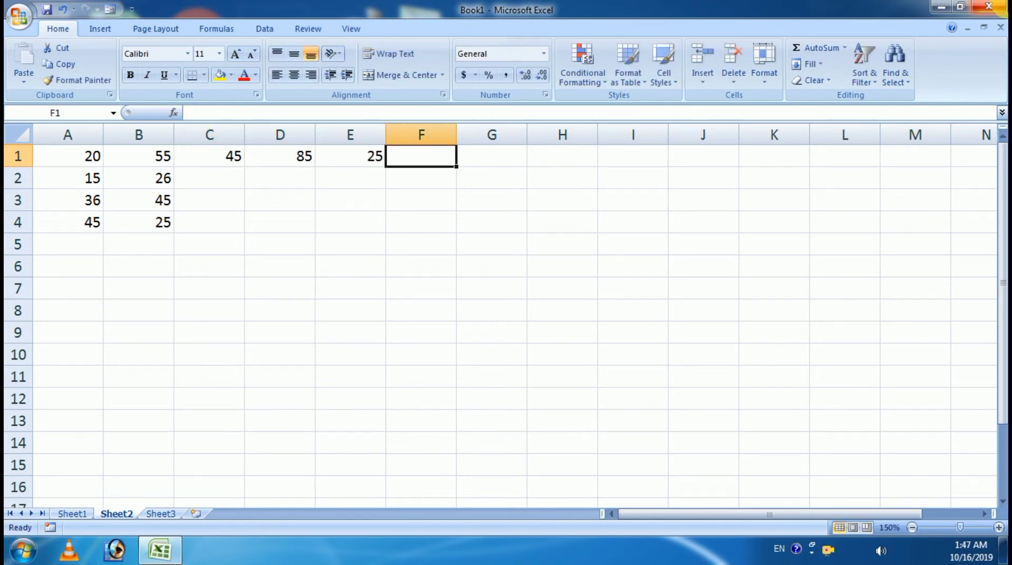
{"action": "key", "text": "Down"}
{"action": "key", "text": "Left"}
{"action": "key", "text": "Left"}
{"action": "key", "text": "Left"}
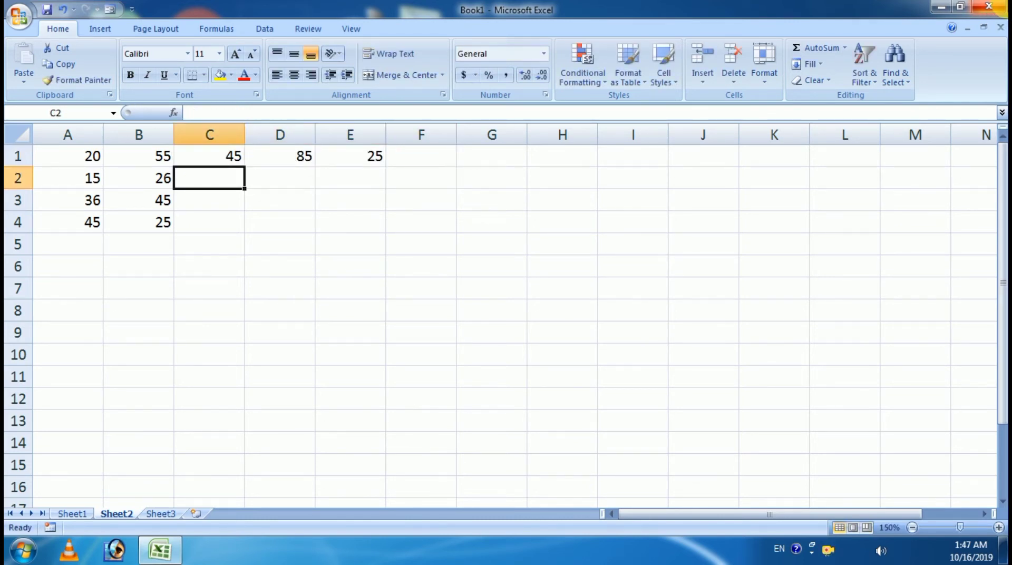
Step: Enter 36 in C2, 15 in D3 and 20 in E3
{"action": "type", "text": "36"}
{"action": "key", "text": "Return"}
{"action": "key", "text": "Right"}
{"action": "type", "text": "15"}
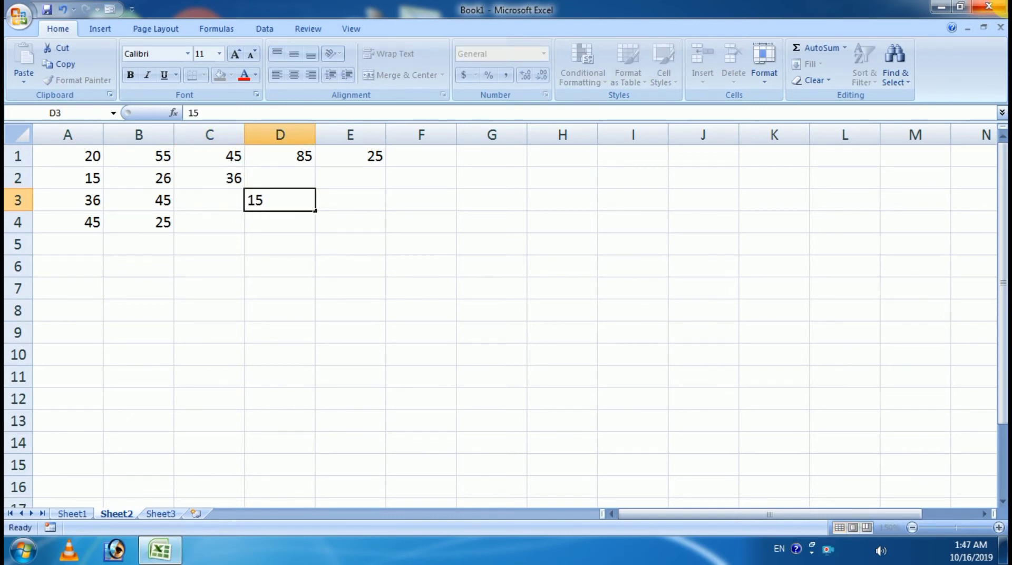
{"action": "key", "text": "Tab"}
{"action": "type", "text": "20"}
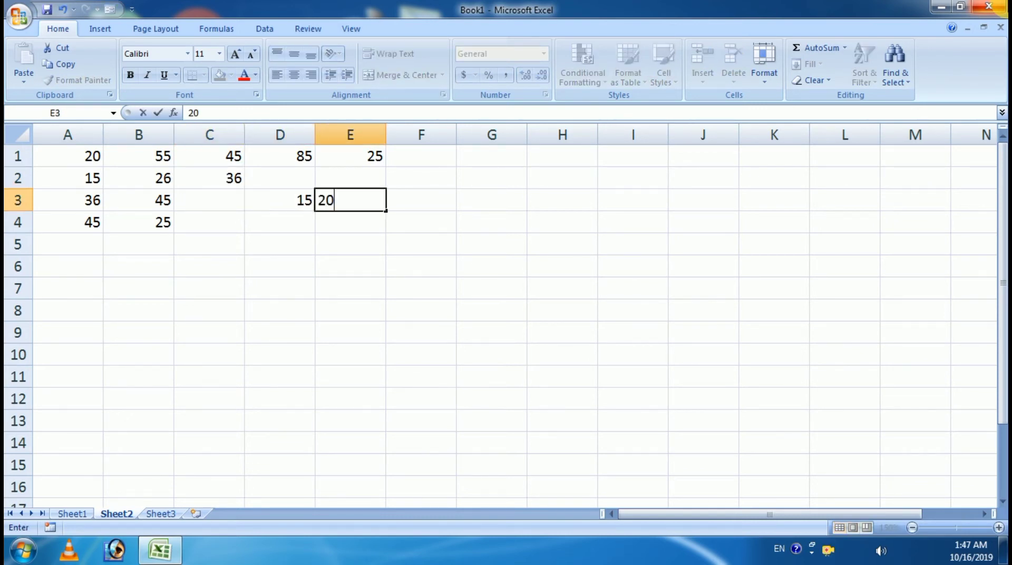
{"action": "key", "text": "Tab"}
Step: Enter 50 and 45 in D2:E2, 40 in C3, and change D3 to 25
{"action": "key", "text": "Up"}
{"action": "key", "text": "Left"}
{"action": "key", "text": "Left"}
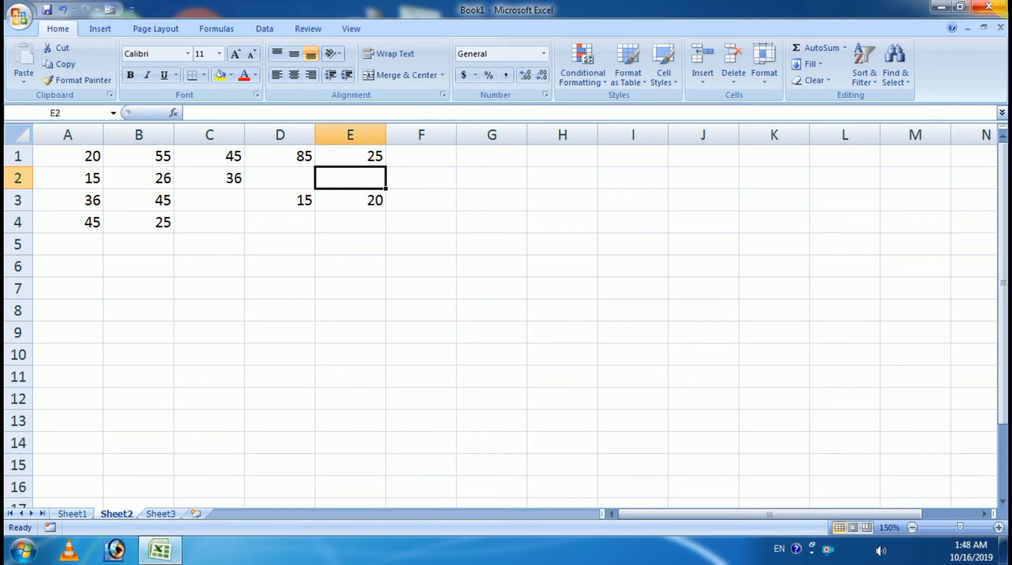
{"action": "type", "text": "50"}
{"action": "key", "text": "Tab"}
{"action": "type", "text": "45"}
{"action": "key", "text": "Tab"}
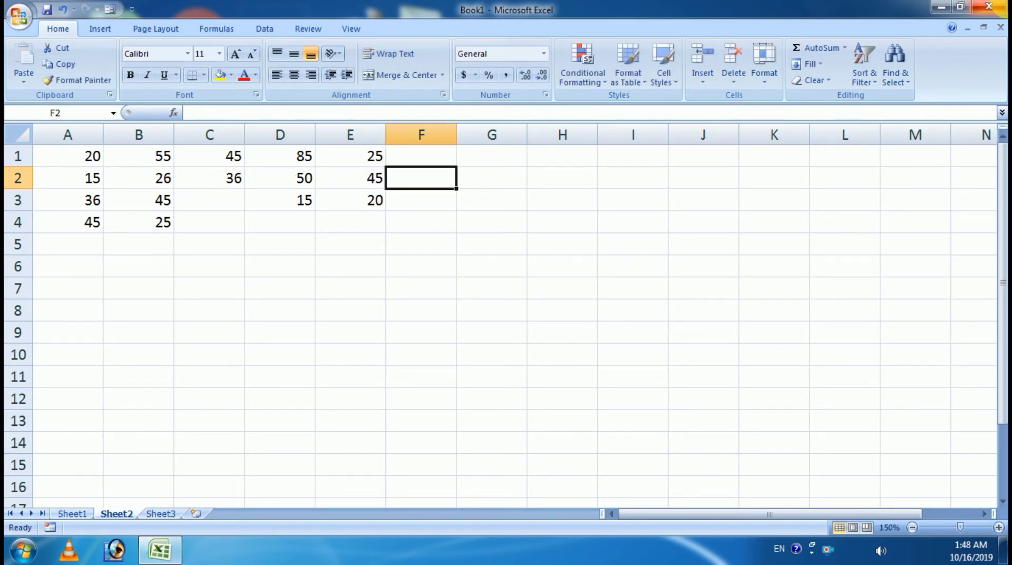
{"action": "key", "text": "Down"}
{"action": "key", "text": "Down"}
{"action": "key", "text": "Left"}
{"action": "key", "text": "Left"}
{"action": "key", "text": "Left"}
{"action": "key", "text": "Up"}
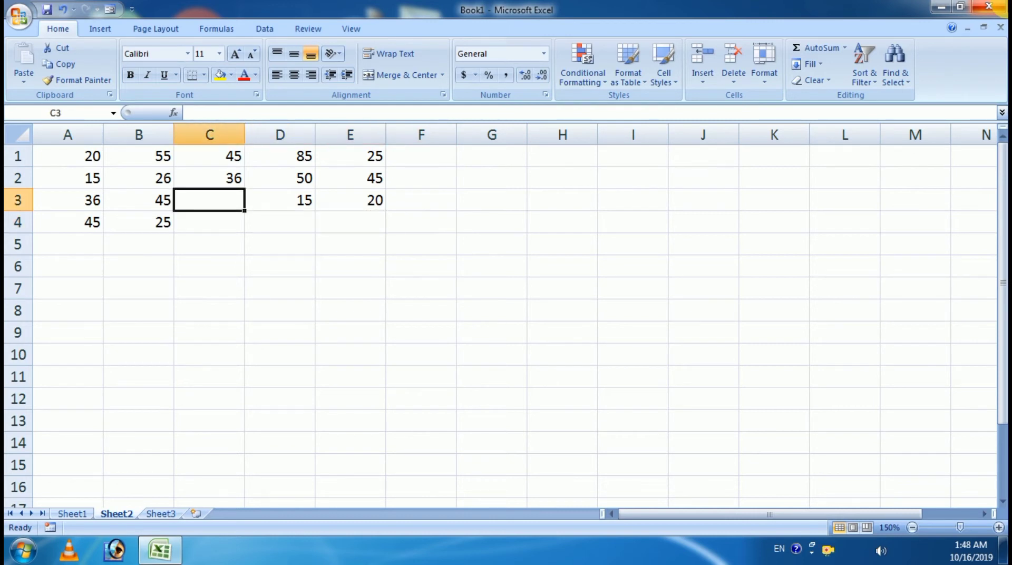
{"action": "type", "text": "40"}
{"action": "key", "text": "Tab"}
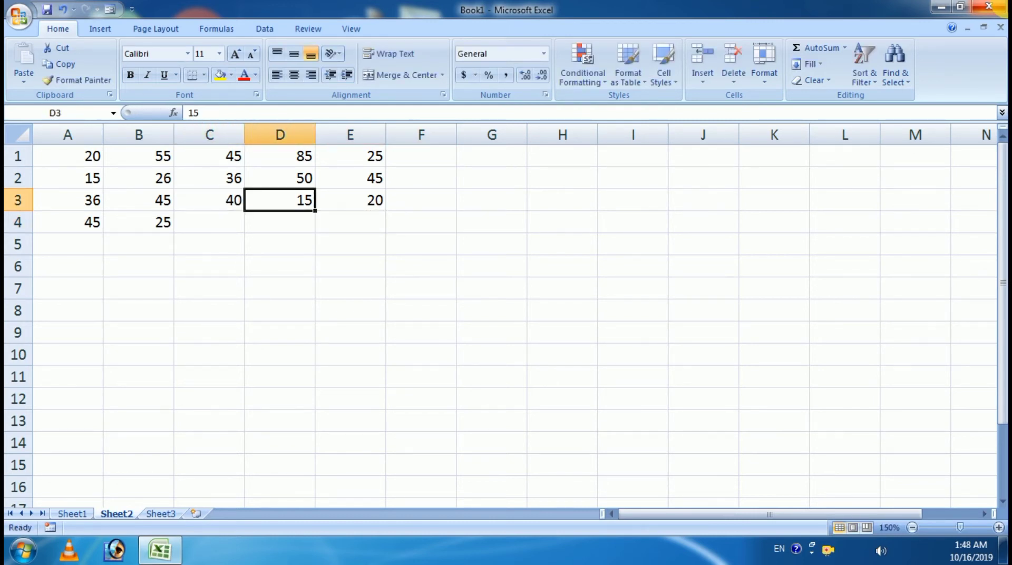
{"action": "type", "text": "25"}
{"action": "key", "text": "Tab"}
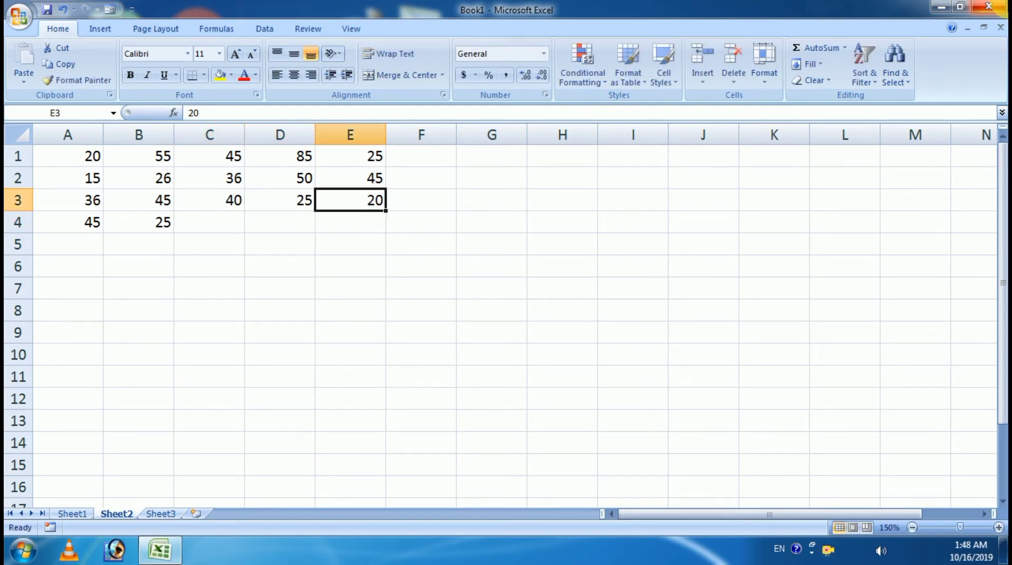
Step: Enter 10, 15 and 44 into C4:E4
{"action": "key", "text": "Down"}
{"action": "key", "text": "Left"}
{"action": "key", "text": "Left"}
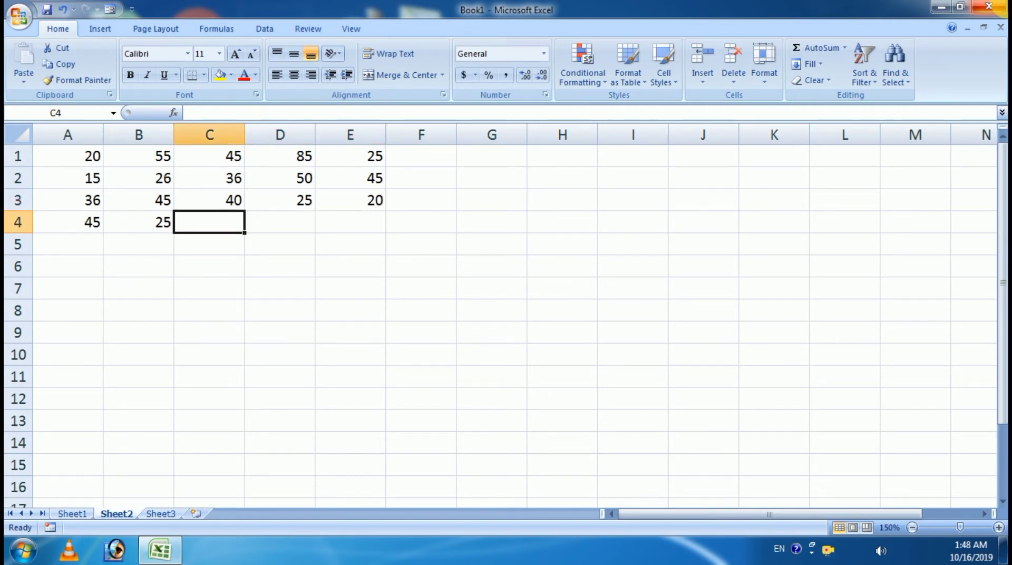
{"action": "type", "text": "10"}
{"action": "key", "text": "Tab"}
{"action": "type", "text": "15"}
{"action": "key", "text": "Tab"}
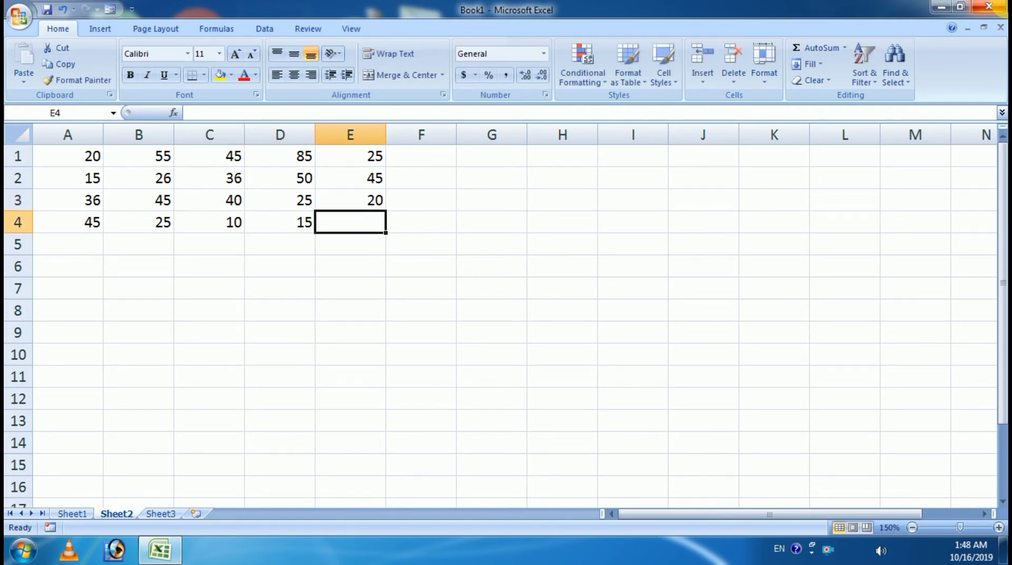
{"action": "type", "text": "44"}
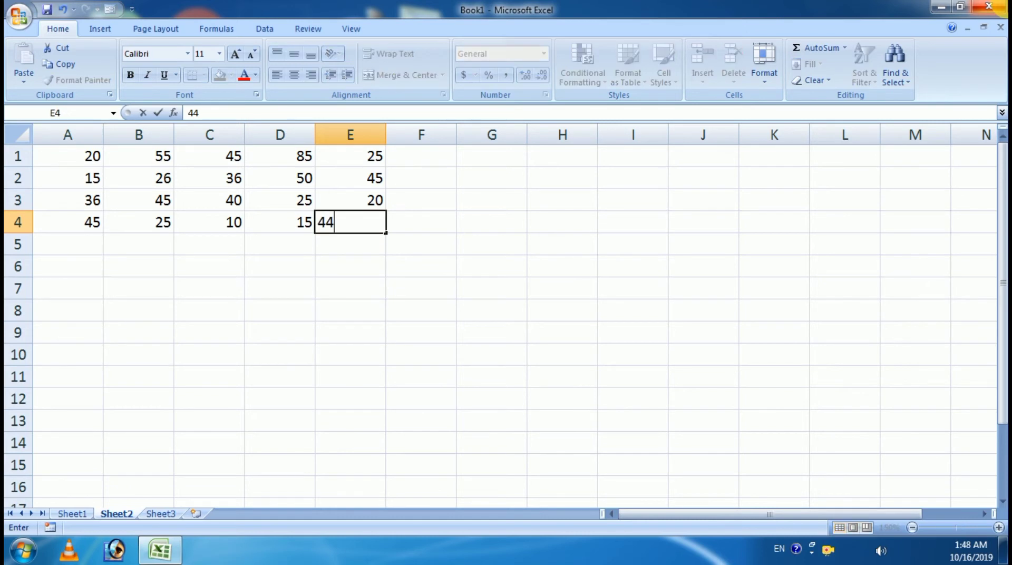
{"action": "key", "text": "Return"}
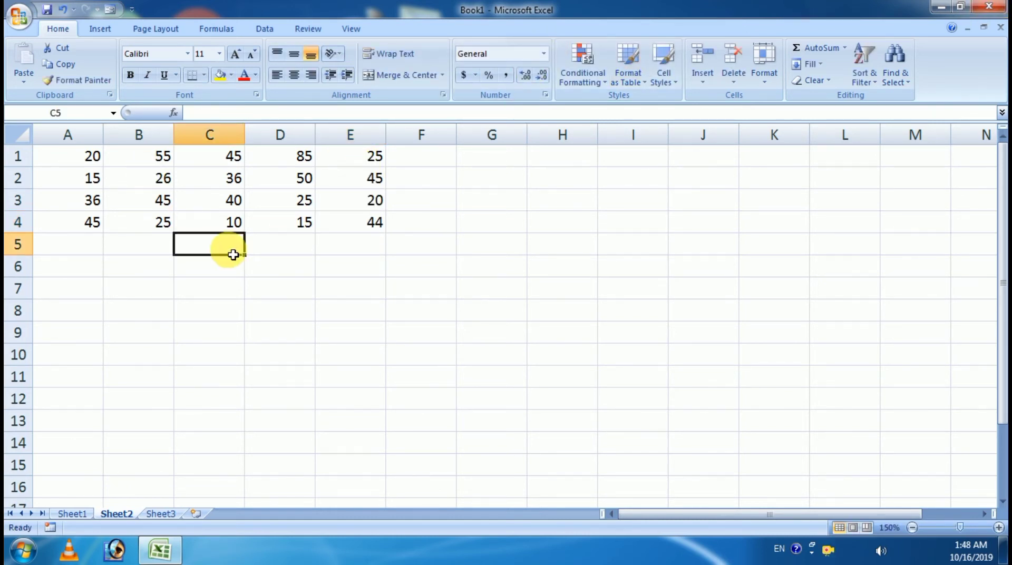
{"action": "left_click_drag", "start_coordinate": [95, 161], "coordinate": [347, 234]}
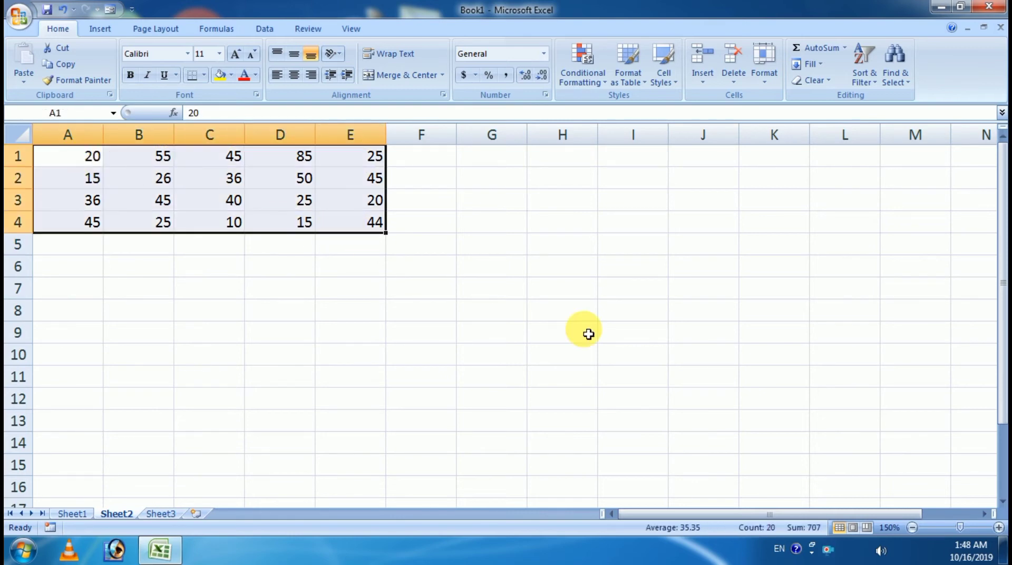
{"action": "left_click", "coordinate": [989, 527]}
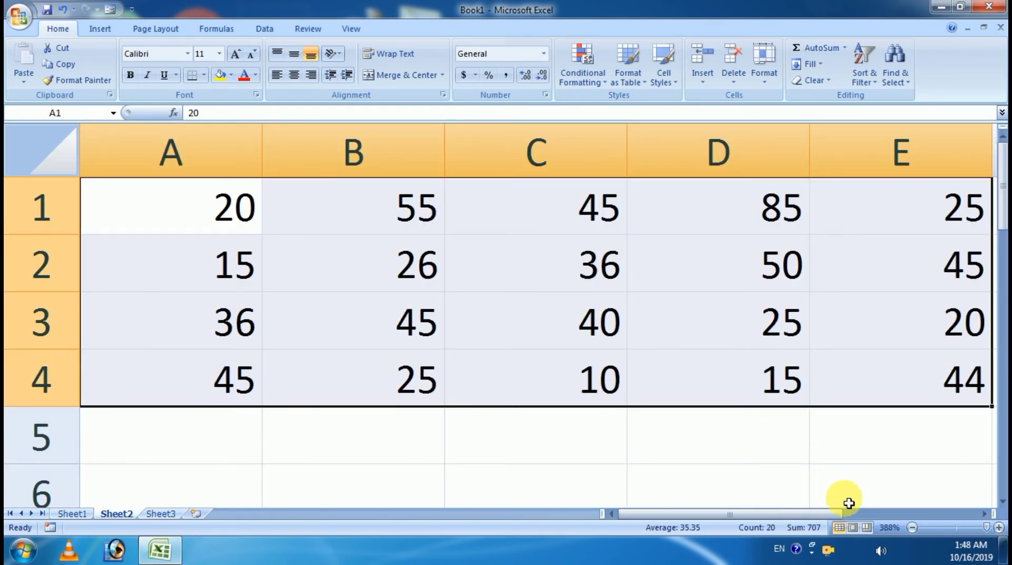
{"action": "left_click", "coordinate": [915, 527]}
{"action": "left_click", "coordinate": [914, 527]}
{"action": "left_click", "coordinate": [915, 527]}
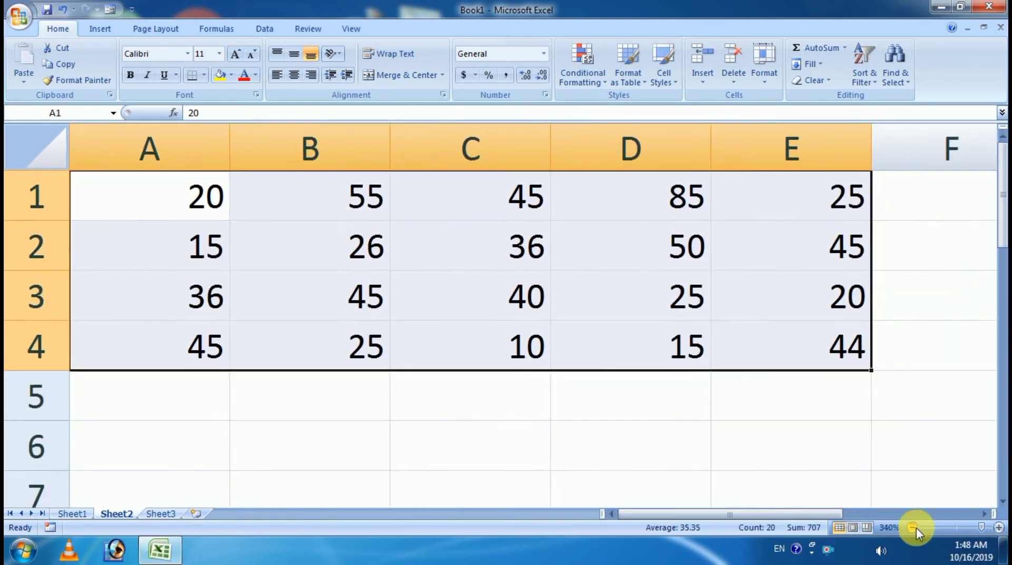
{"action": "left_click", "coordinate": [914, 527]}
{"action": "left_click", "coordinate": [915, 527]}
{"action": "left_click", "coordinate": [915, 527]}
{"action": "left_click", "coordinate": [915, 527]}
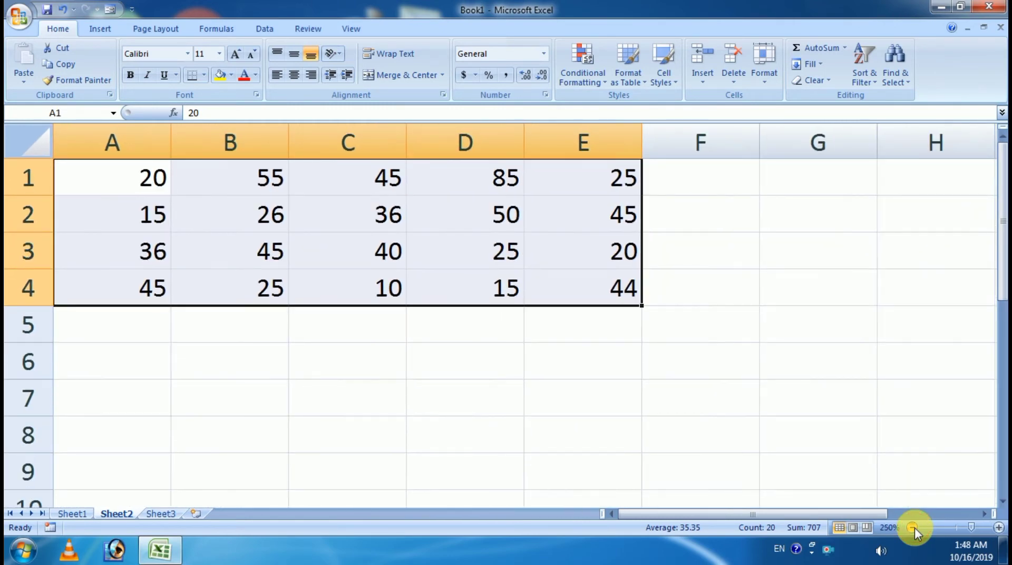
{"action": "left_click", "coordinate": [915, 527]}
{"action": "left_click", "coordinate": [915, 527]}
{"action": "left_click", "coordinate": [915, 527]}
{"action": "left_click", "coordinate": [915, 527]}
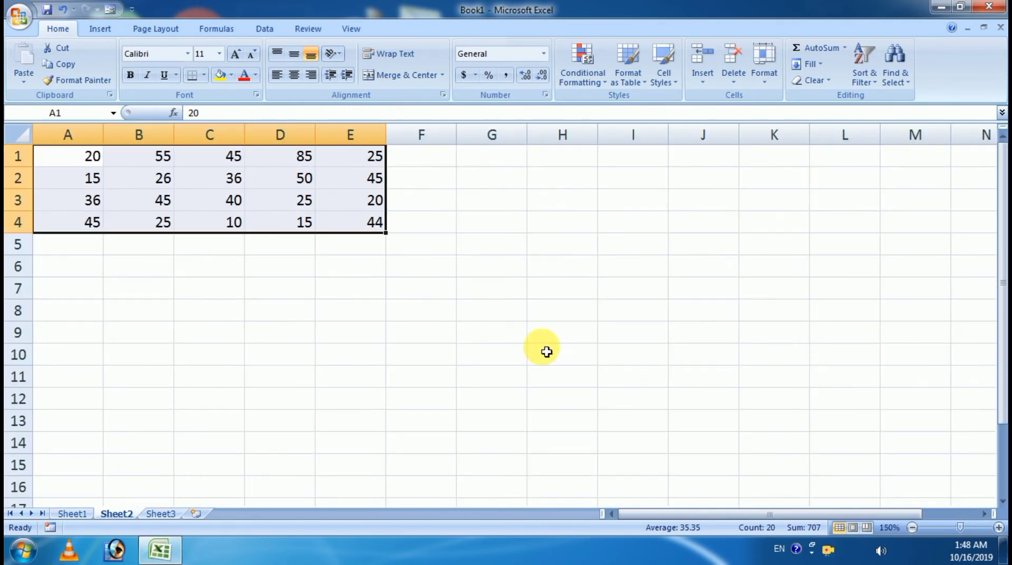
{"action": "left_click", "coordinate": [509, 179]}
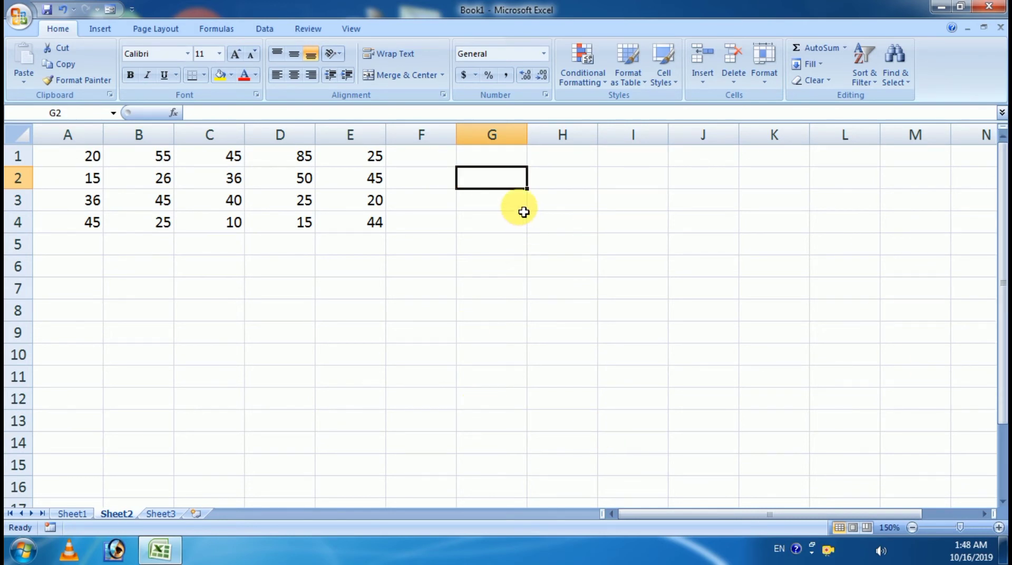
Step: Label cell G2 'SUM' in capitals
{"action": "type", "text": "sum"}
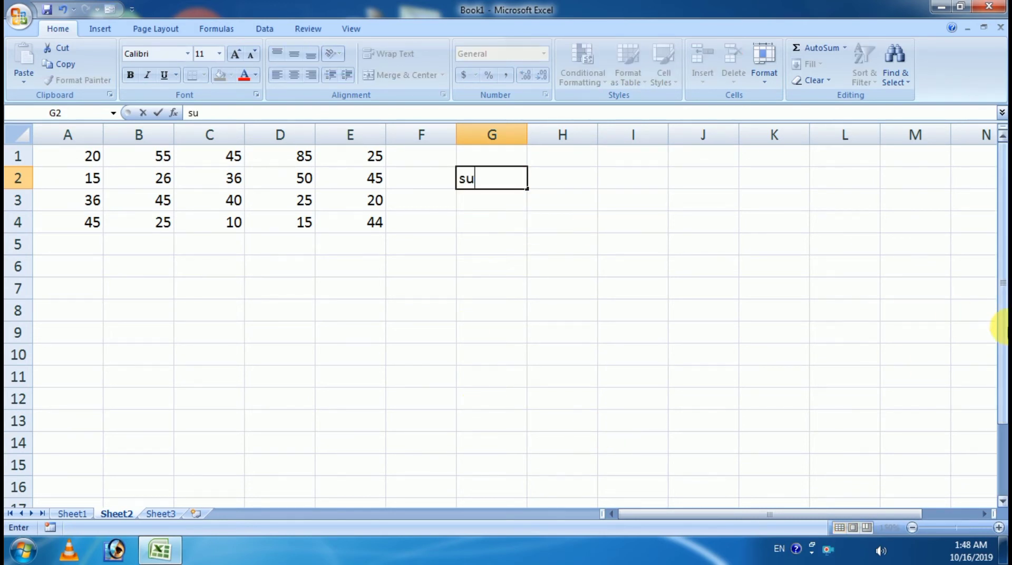
{"action": "key", "text": "Tab"}
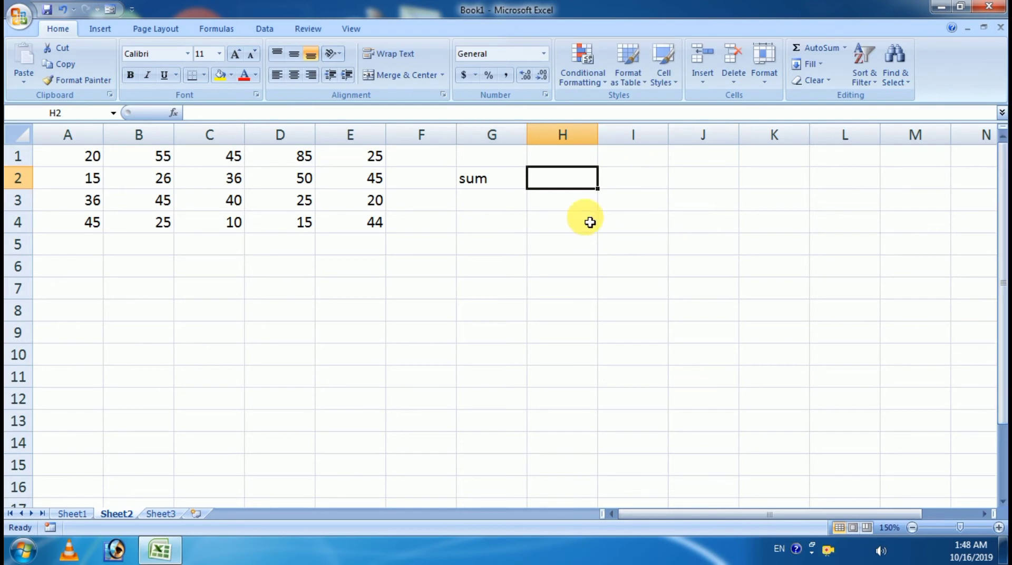
{"action": "left_click", "coordinate": [488, 180]}
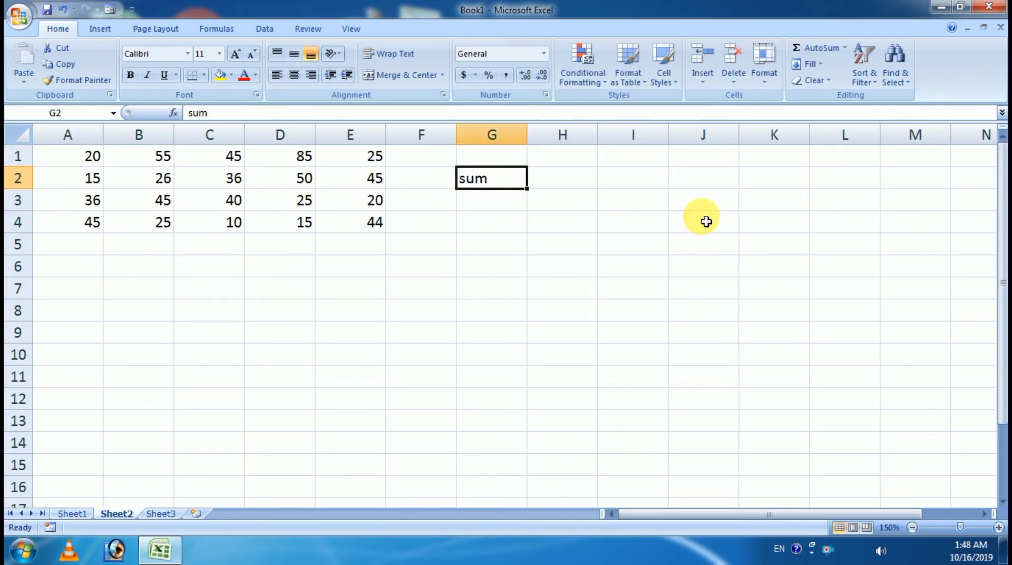
{"action": "type", "text": "SUM"}
{"action": "key", "text": "Tab"}
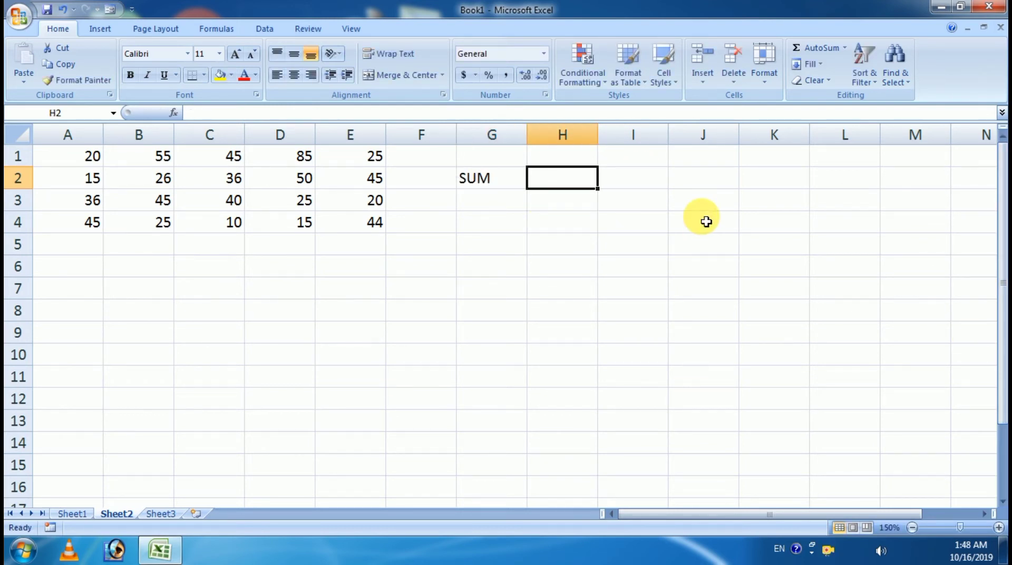
Step: Enter =SUM(A1:E4) in H2, giving 707
{"action": "type", "text": "="}
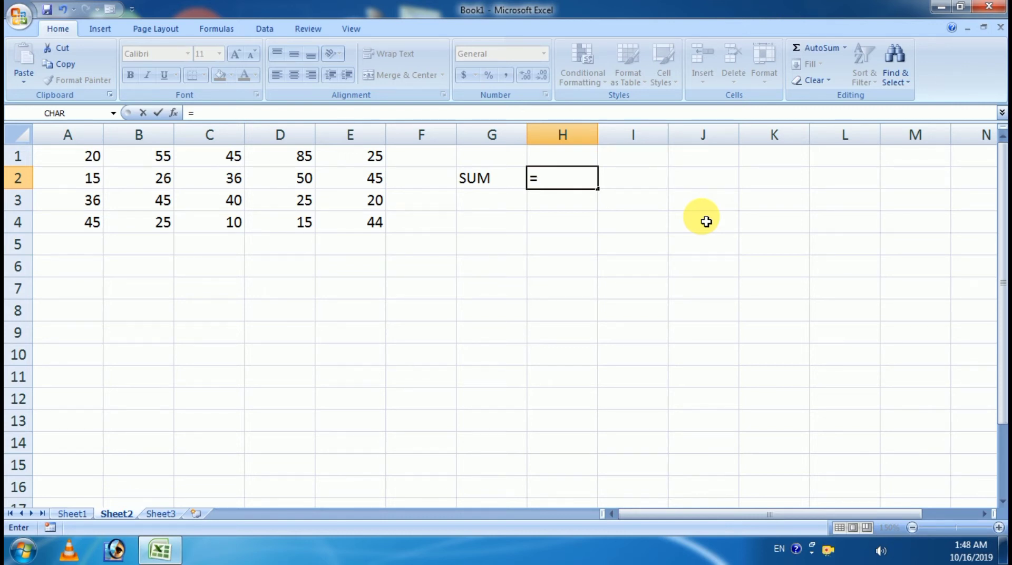
{"action": "type", "text": "sum"}
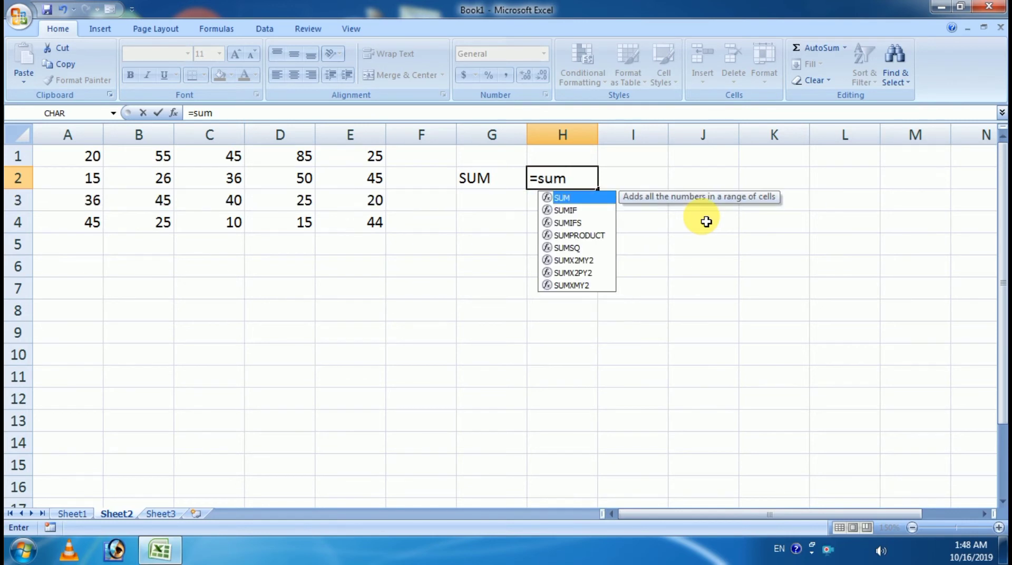
{"action": "key", "text": "Tab"}
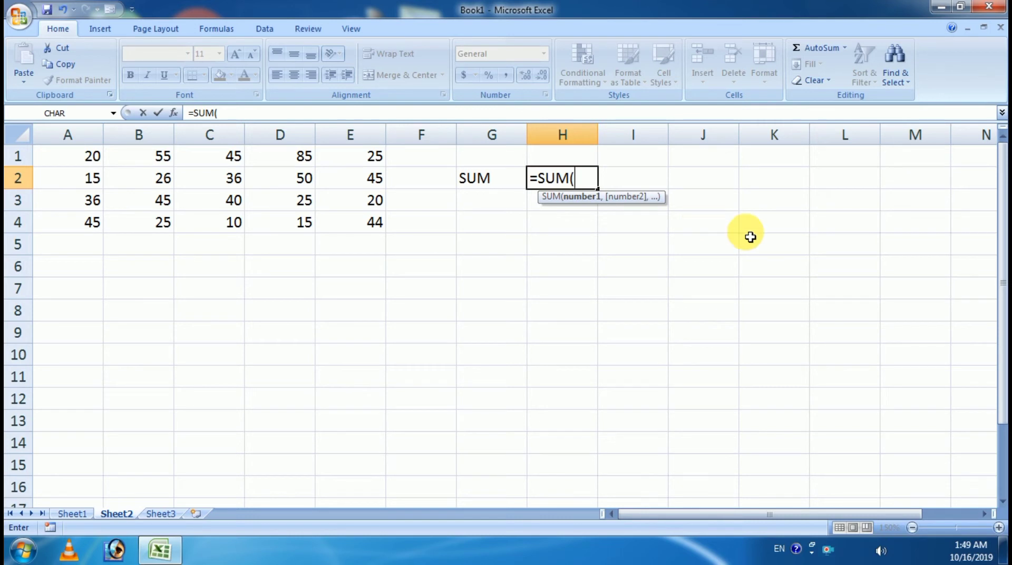
{"action": "left_click", "coordinate": [55, 162]}
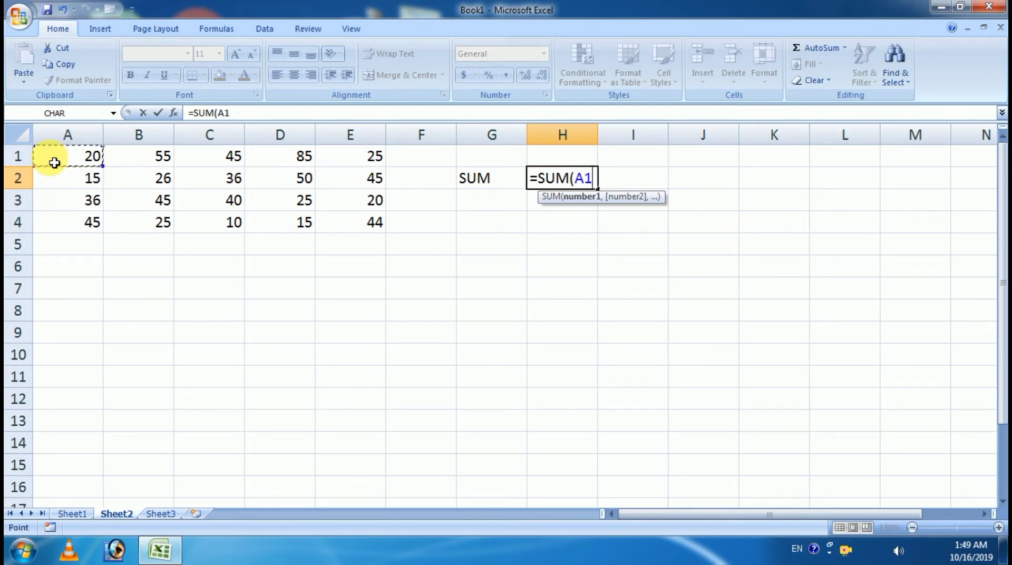
{"action": "left_click_drag", "start_coordinate": [54, 162], "coordinate": [351, 228]}
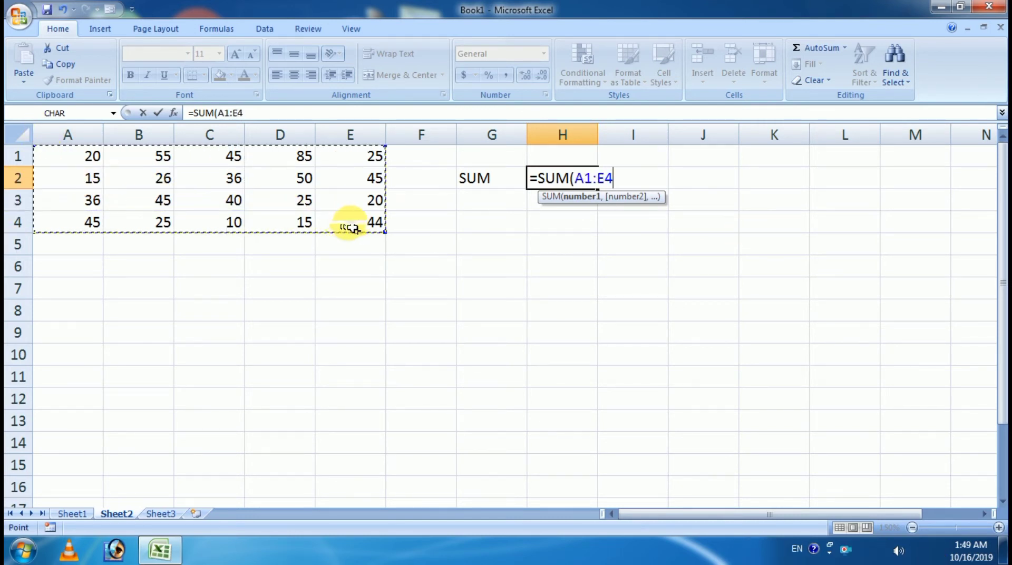
{"action": "type", "text": ")"}
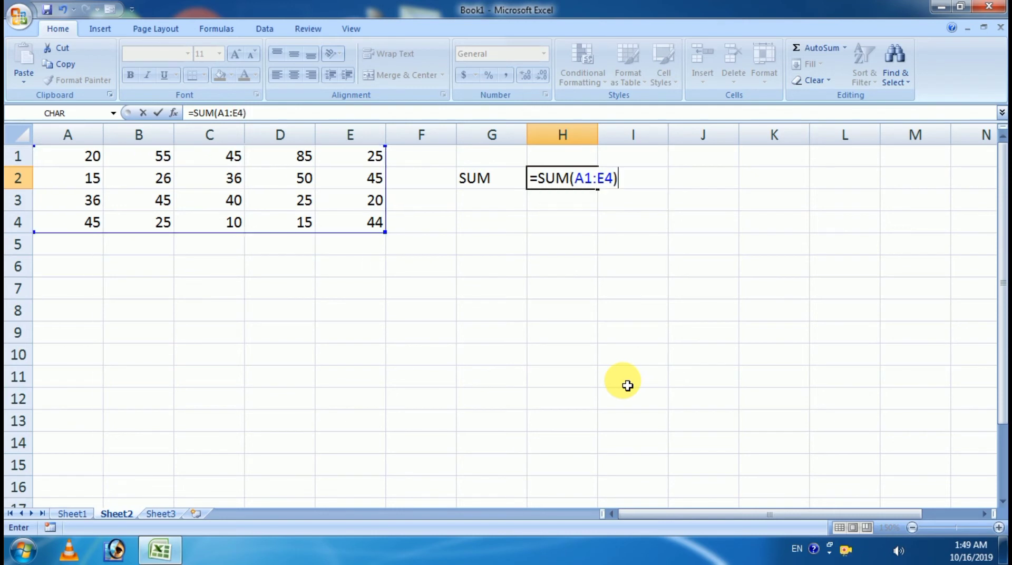
{"action": "key", "text": "Return"}
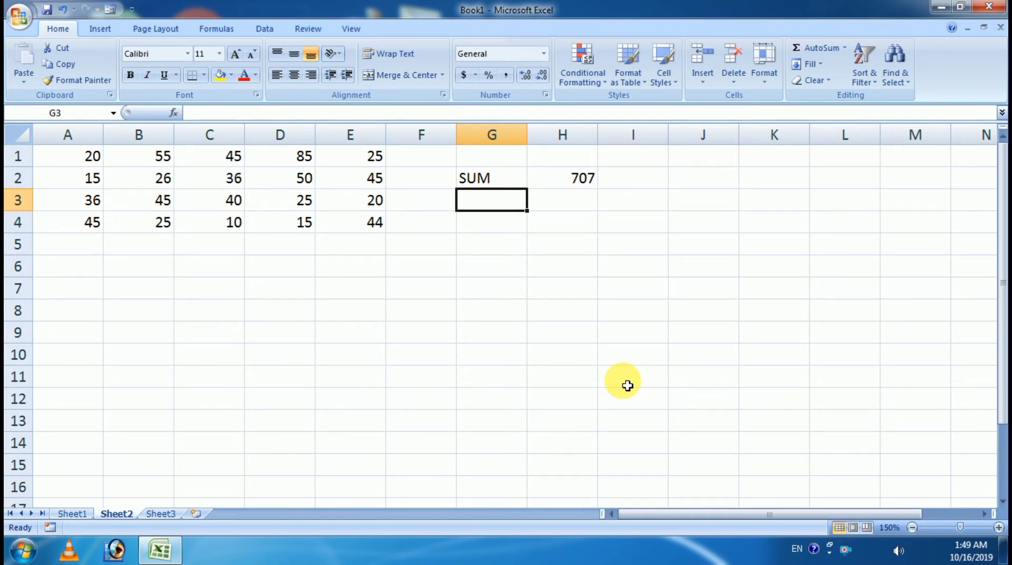
Step: Check Sheet1's function list, then label G3 on Sheet2 'Sumif'
{"action": "left_click", "coordinate": [71, 513]}
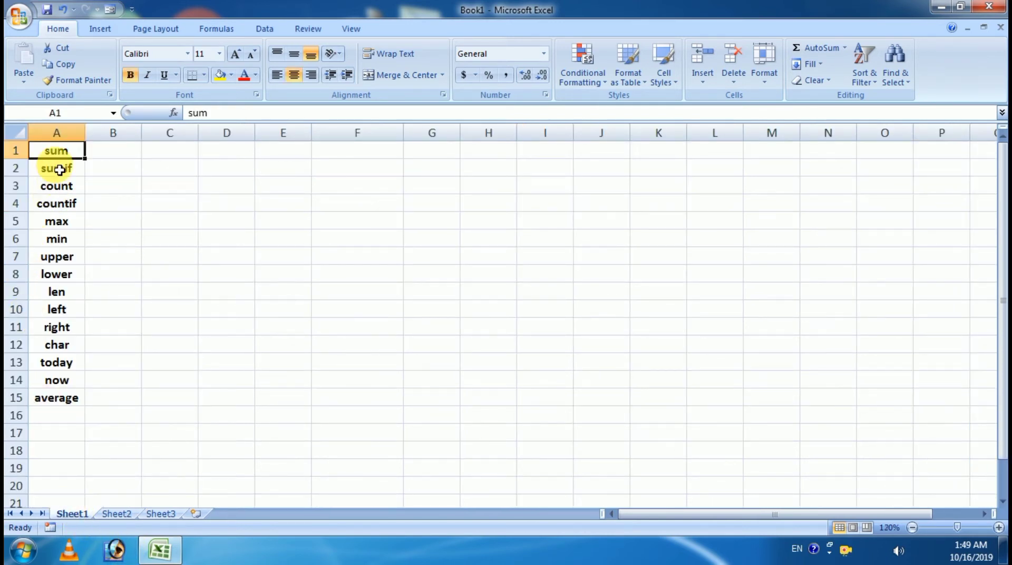
{"action": "left_click", "coordinate": [116, 514]}
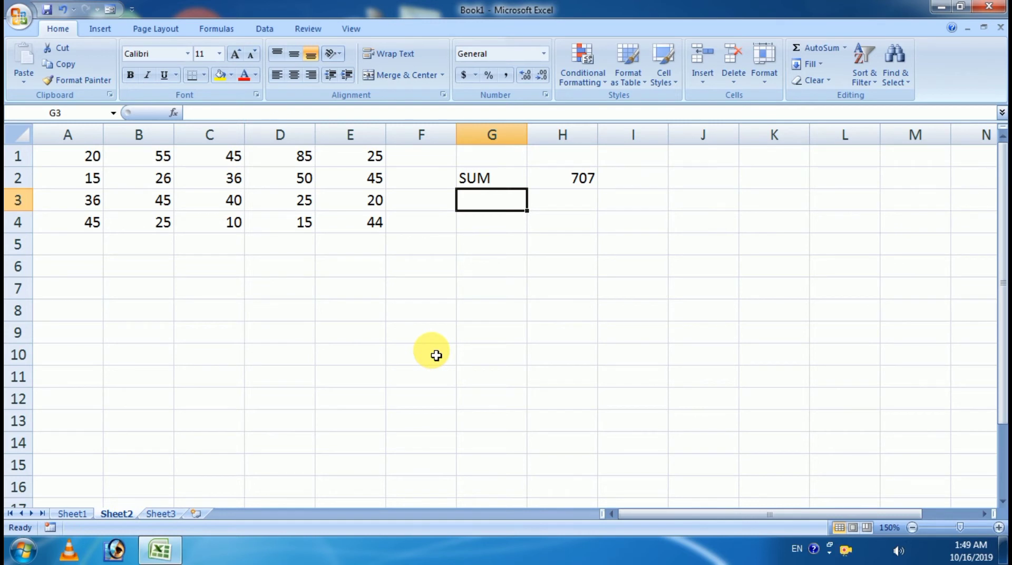
{"action": "type", "text": "SUm"}
{"action": "key", "text": "Tab"}
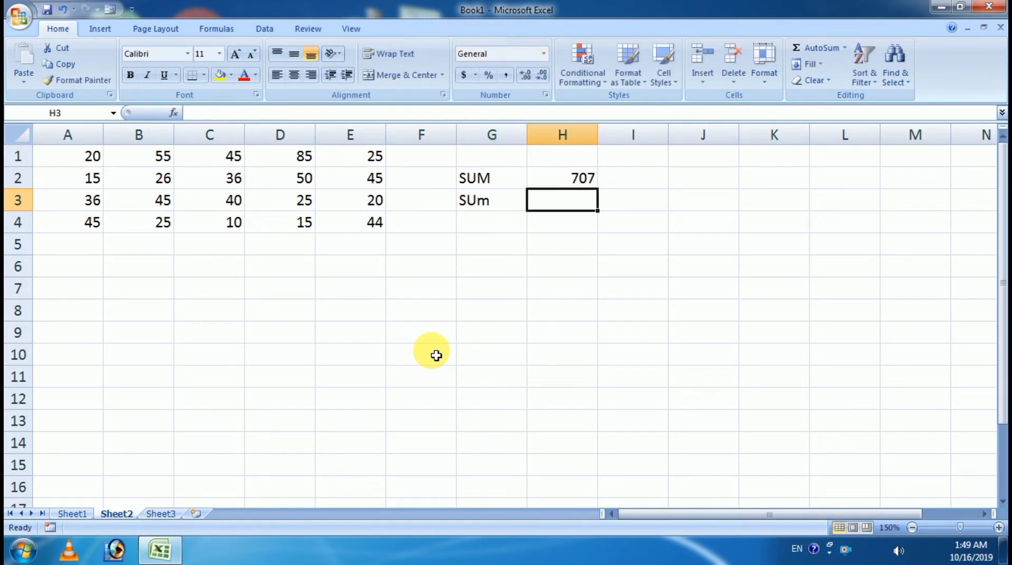
{"action": "type", "text": "i"}
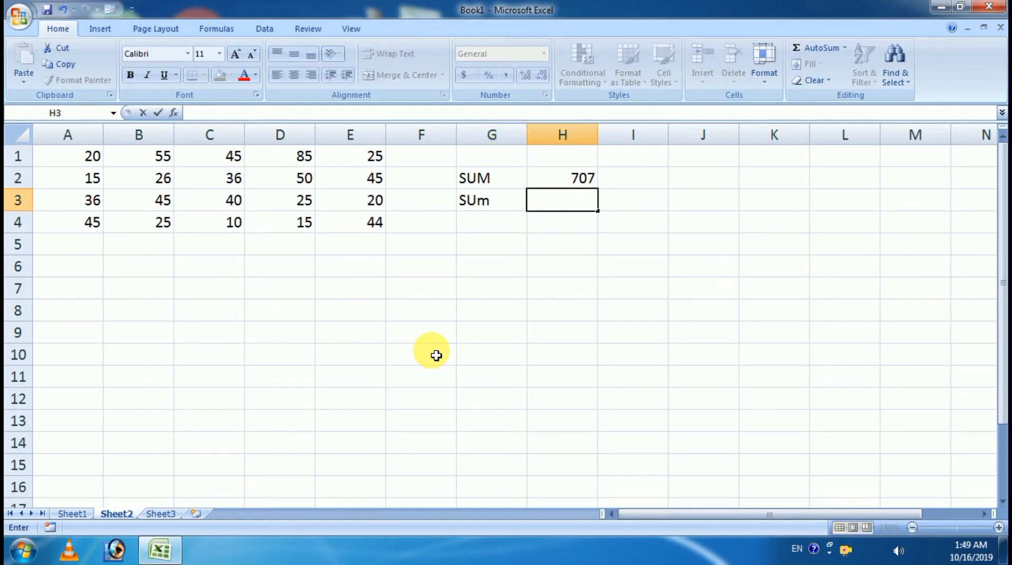
{"action": "key", "text": "Escape"}
{"action": "key", "text": "Left"}
{"action": "type", "text": "Sum"}
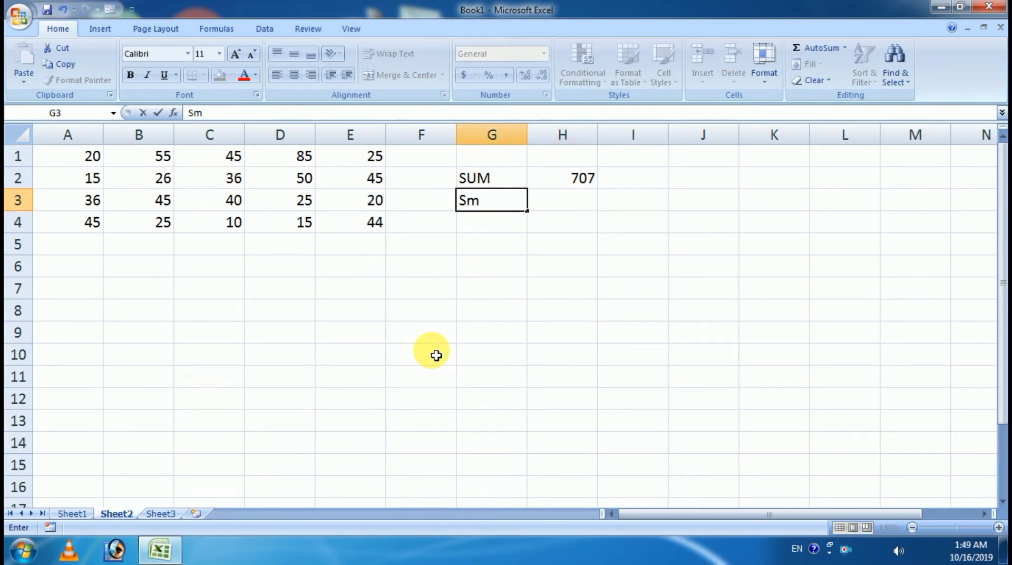
{"action": "key", "text": "BackSpace"}
{"action": "type", "text": "umif"}
{"action": "key", "text": "Tab"}
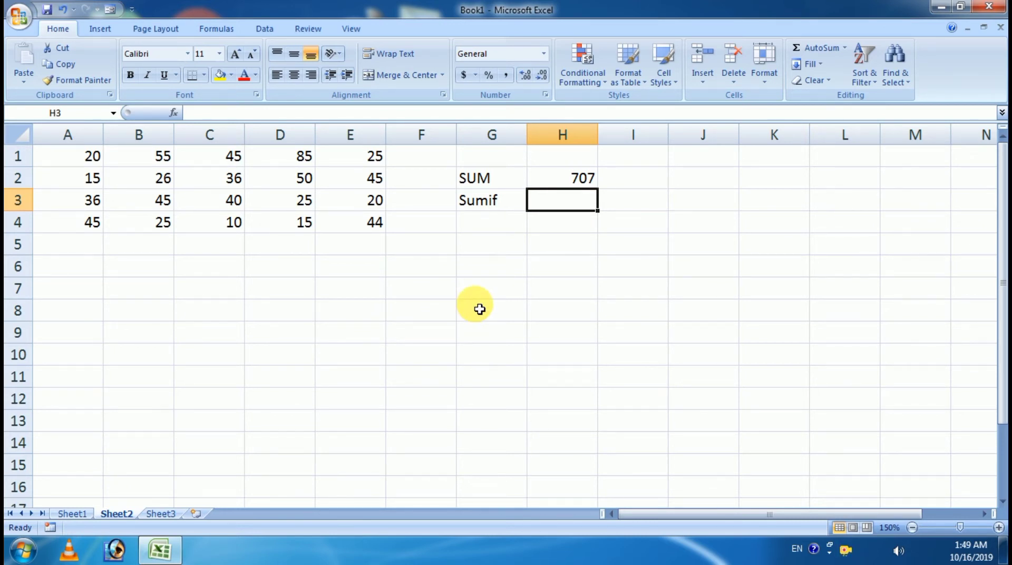
Step: Enter =SUMIF(A1:E4,B3) in H3, giving 180
{"action": "type", "text": "=sum"}
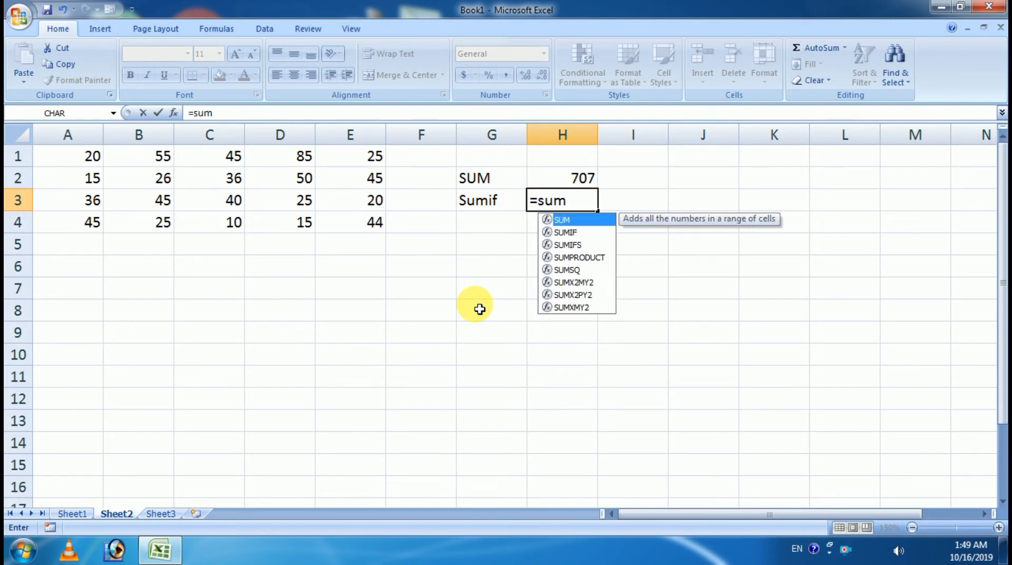
{"action": "type", "text": "i"}
{"action": "key", "text": "Tab"}
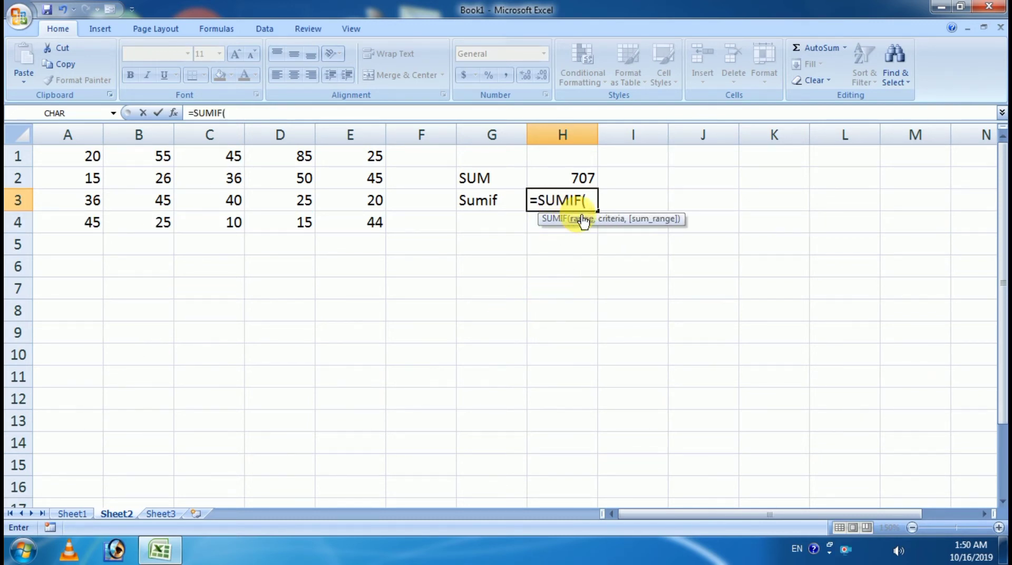
{"action": "left_click_drag", "start_coordinate": [78, 162], "coordinate": [354, 228]}
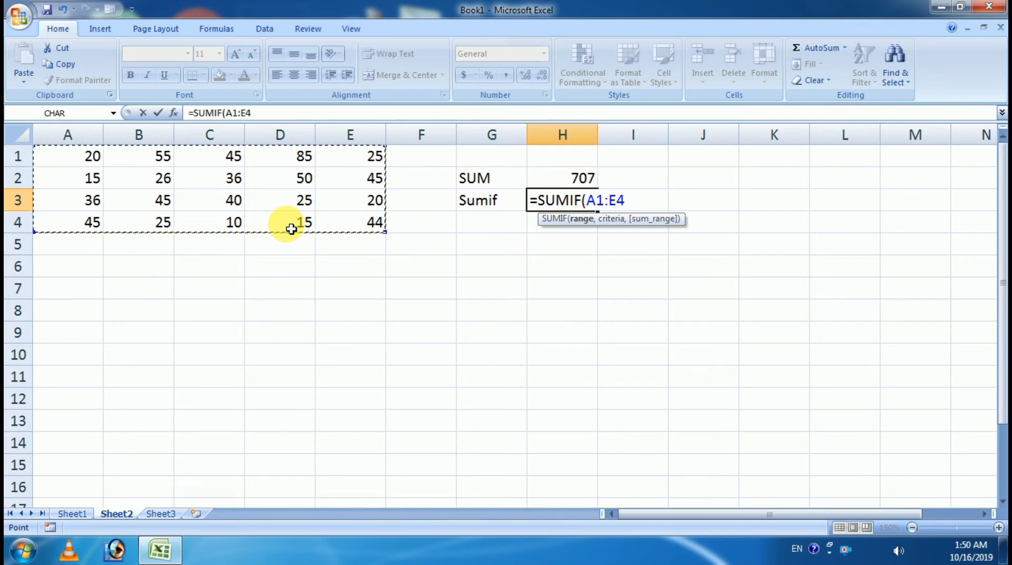
{"action": "type", "text": ","}
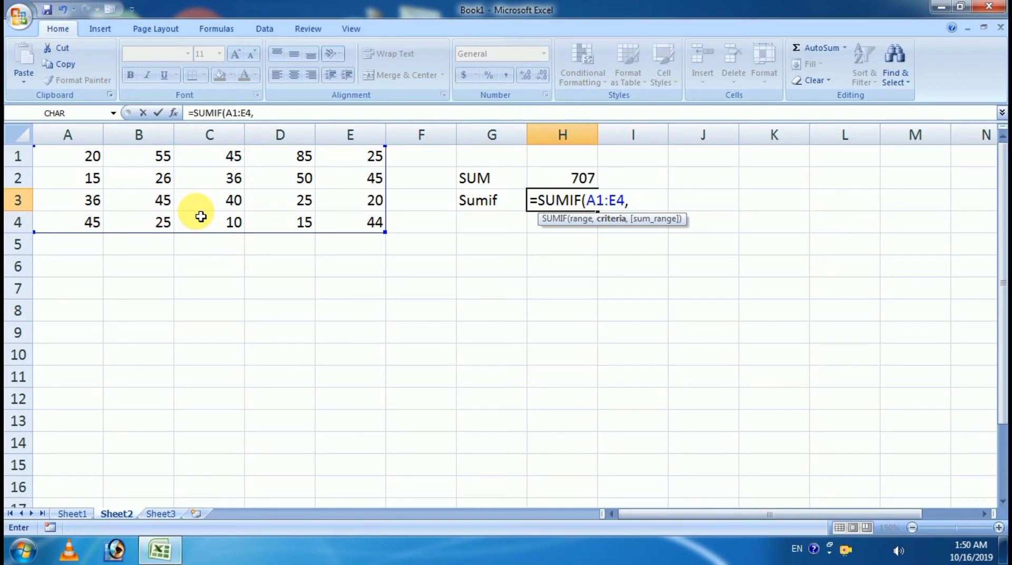
{"action": "left_click", "coordinate": [162, 207]}
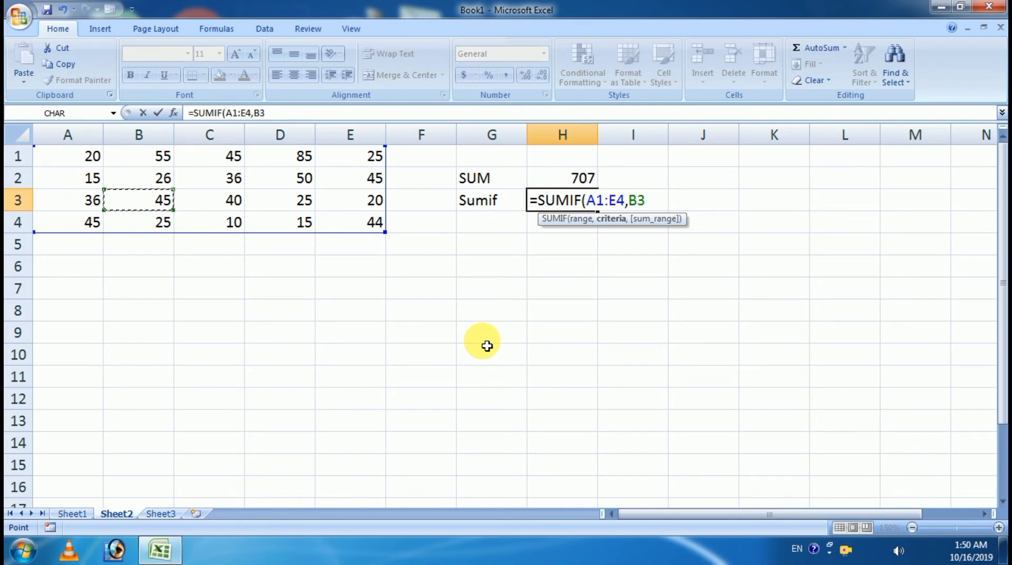
{"action": "type", "text": ")"}
{"action": "key", "text": "Return"}
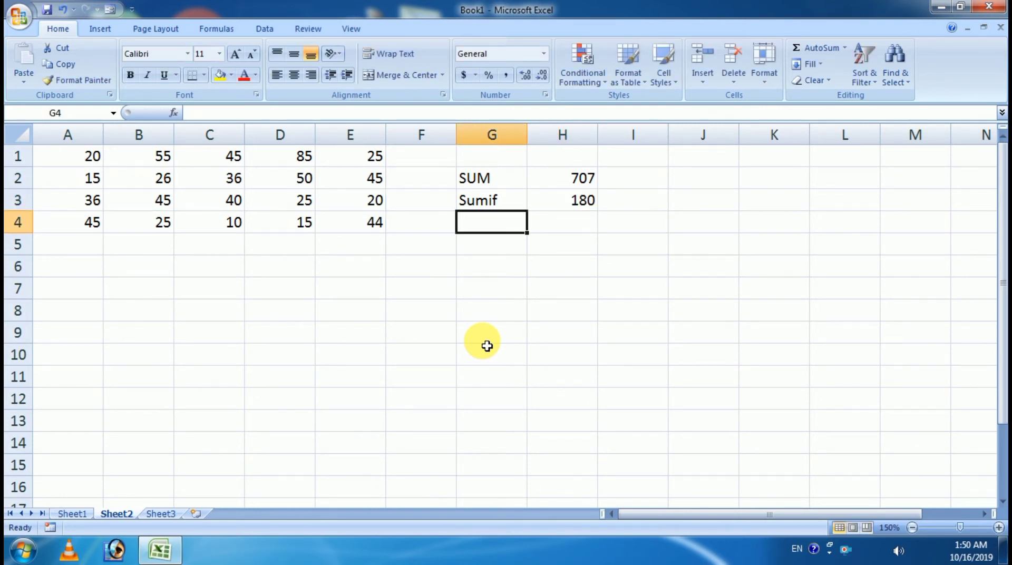
{"action": "left_click", "coordinate": [589, 199]}
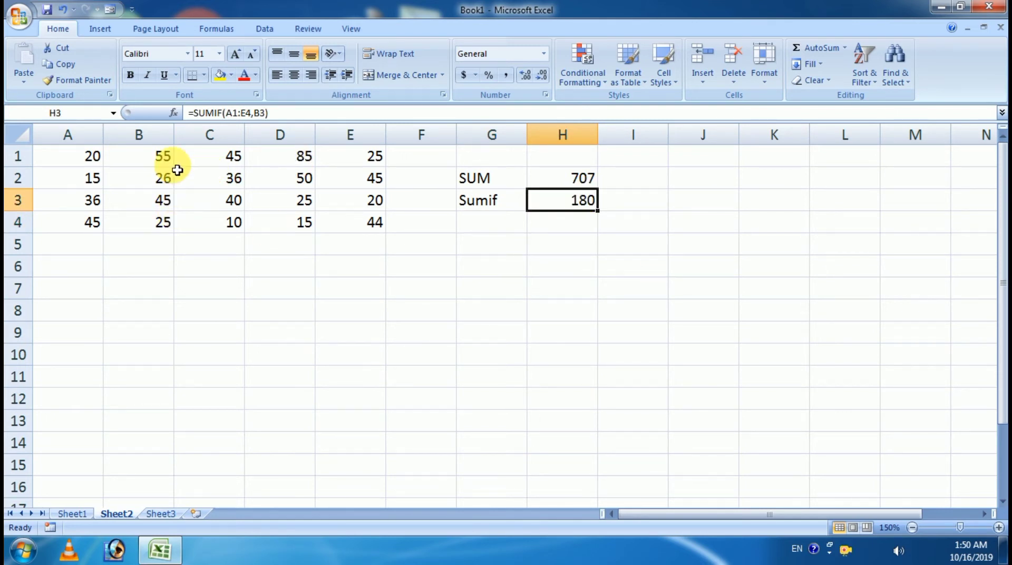
{"action": "left_click", "coordinate": [91, 223]}
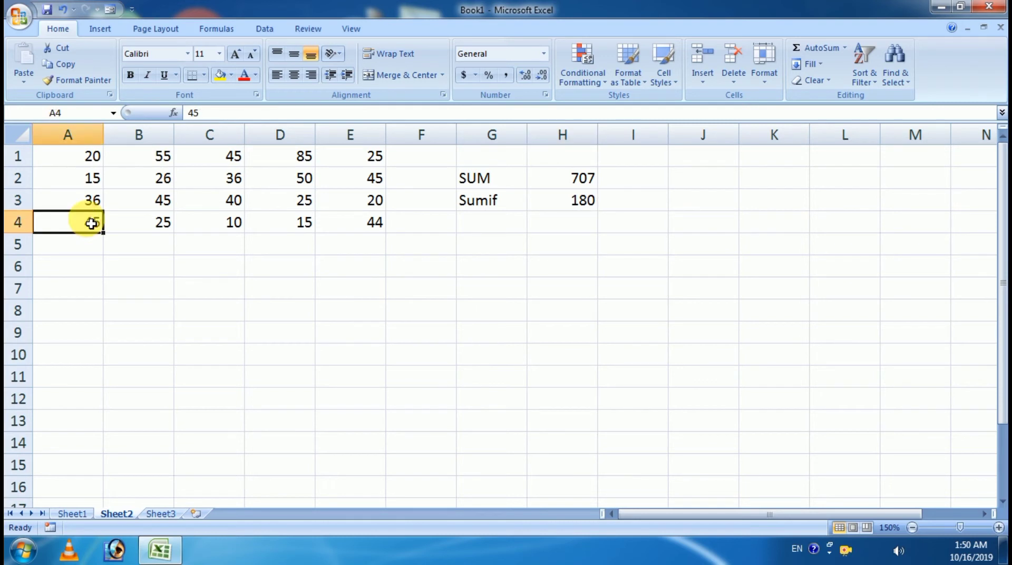
{"action": "left_click", "coordinate": [151, 207]}
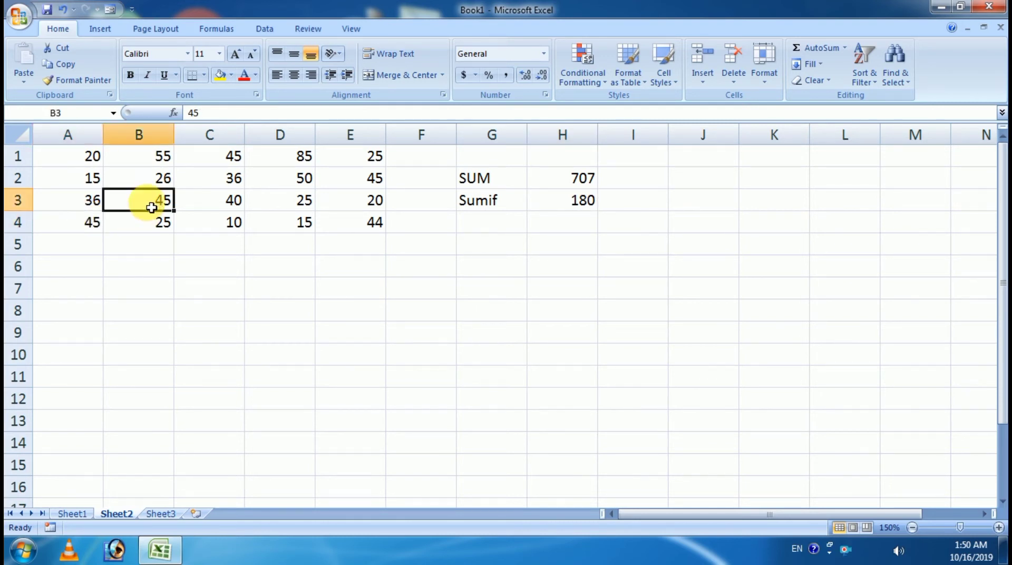
{"action": "left_click", "coordinate": [80, 220]}
{"action": "left_click", "coordinate": [153, 204]}
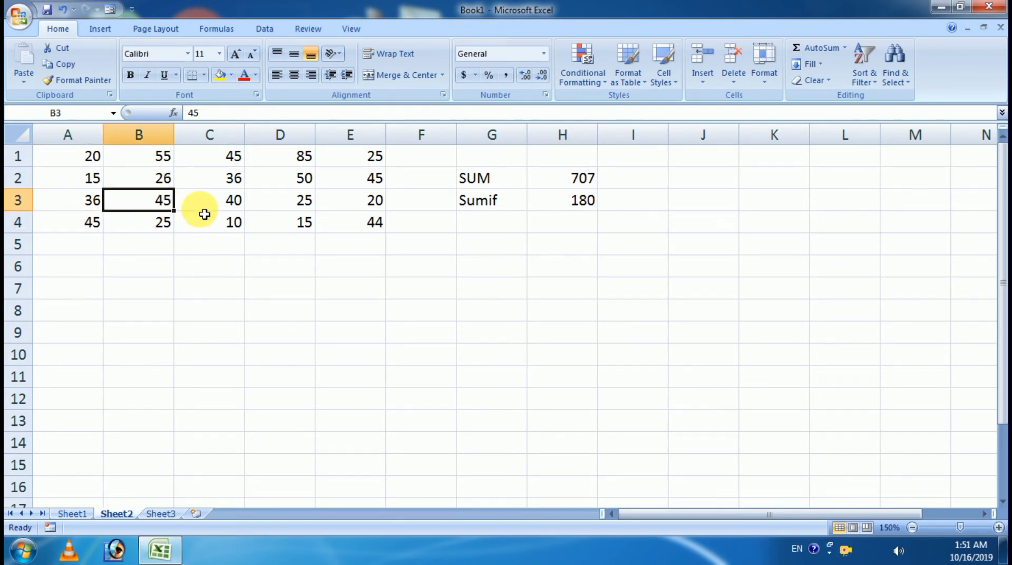
{"action": "left_click", "coordinate": [225, 159]}
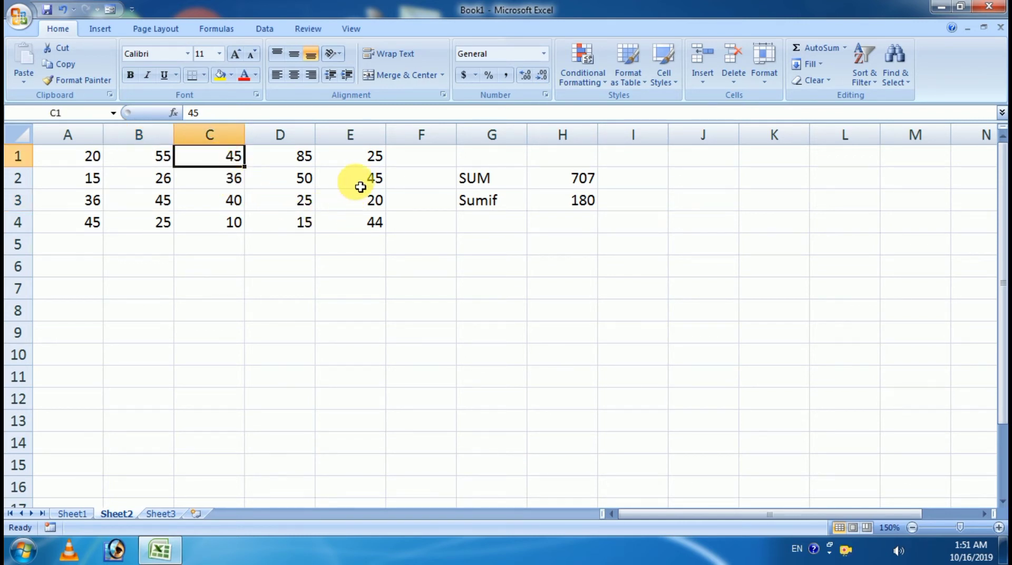
{"action": "left_click", "coordinate": [357, 185]}
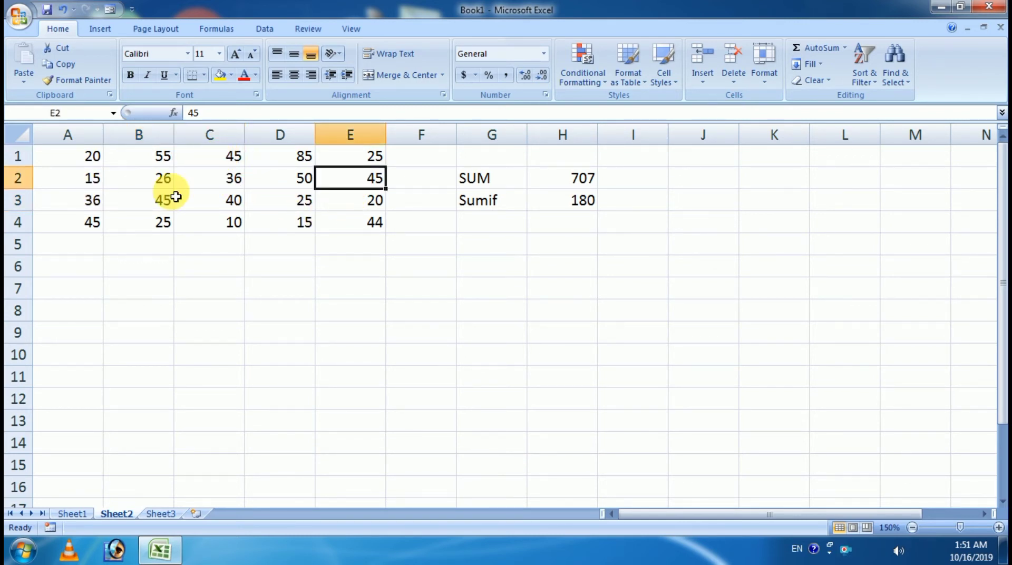
{"action": "left_click", "coordinate": [557, 200]}
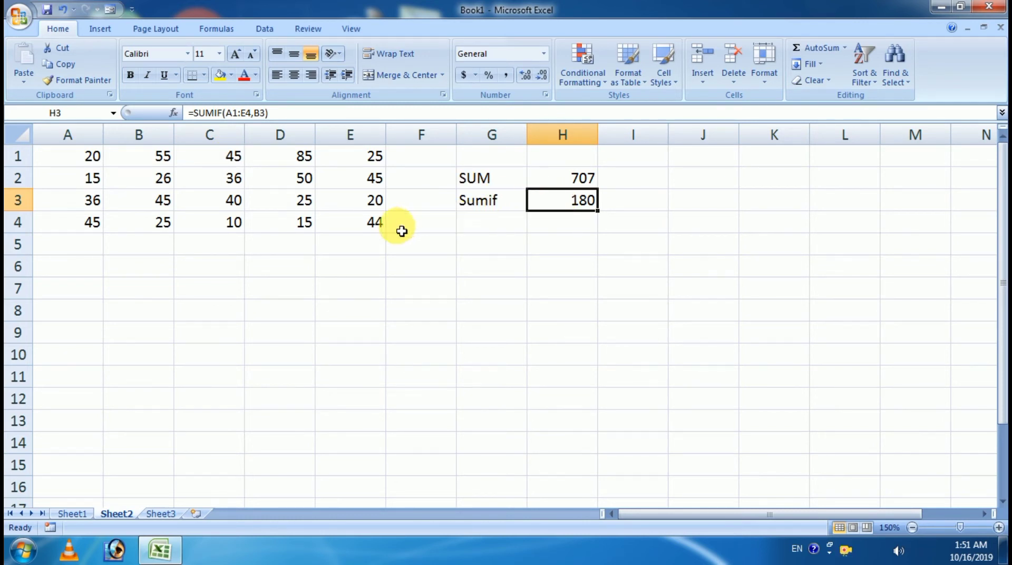
{"action": "left_click", "coordinate": [84, 513]}
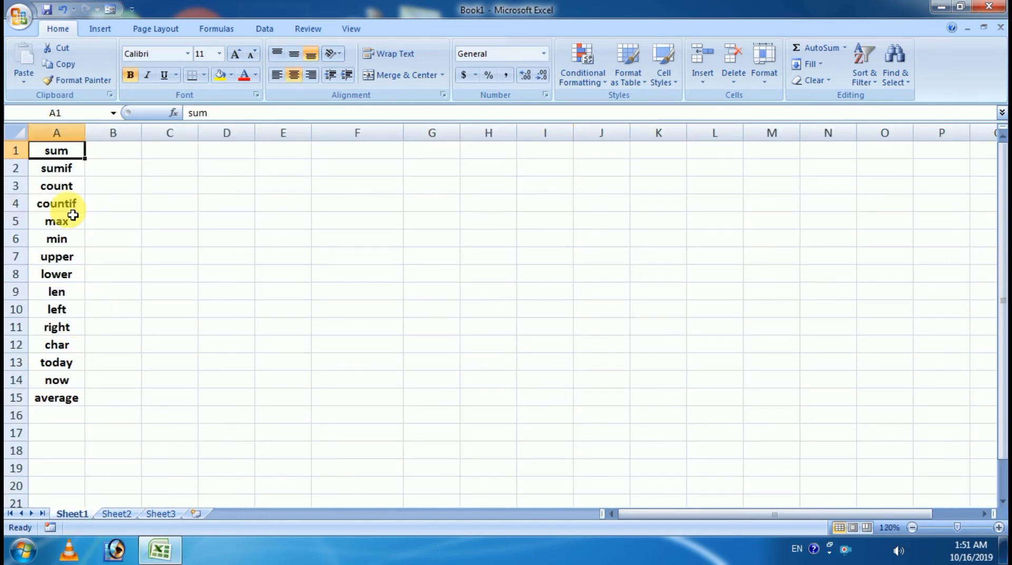
{"action": "left_click", "coordinate": [55, 187]}
{"action": "left_click", "coordinate": [117, 513]}
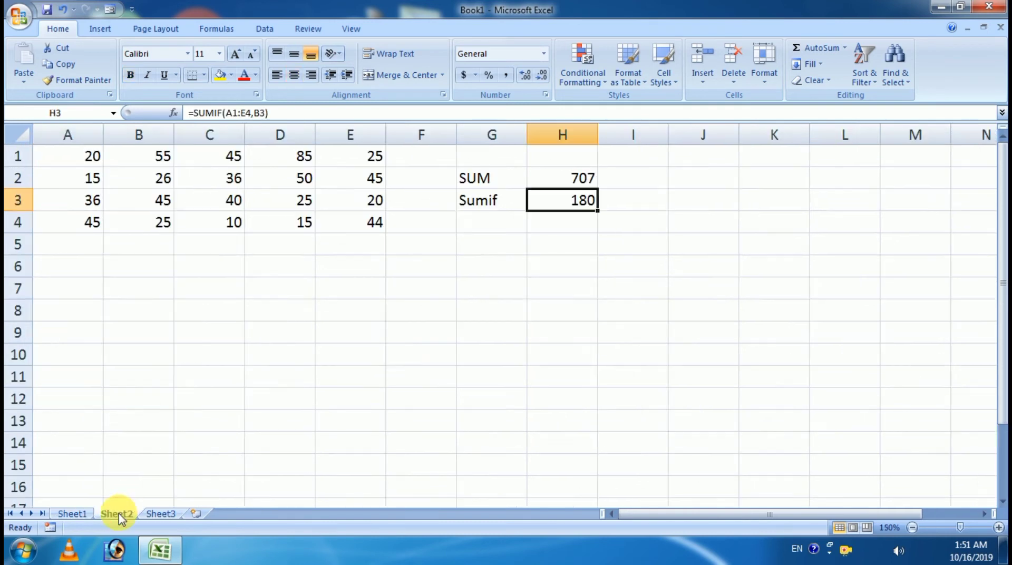
Step: Label G4 'Count' and enter =COUNT(A1:E4) in H4, returning 20
{"action": "left_click", "coordinate": [505, 227]}
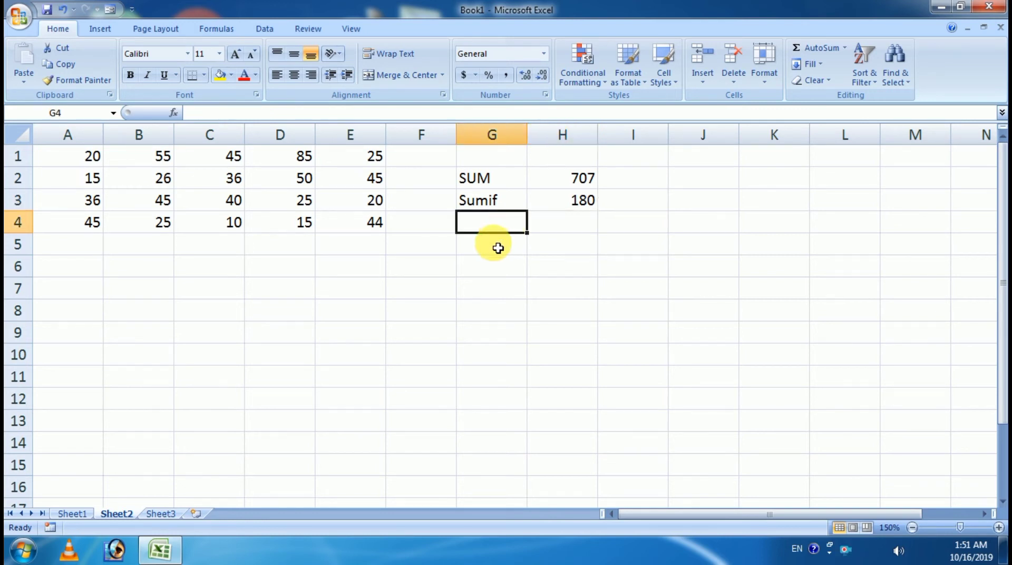
{"action": "type", "text": "Count"}
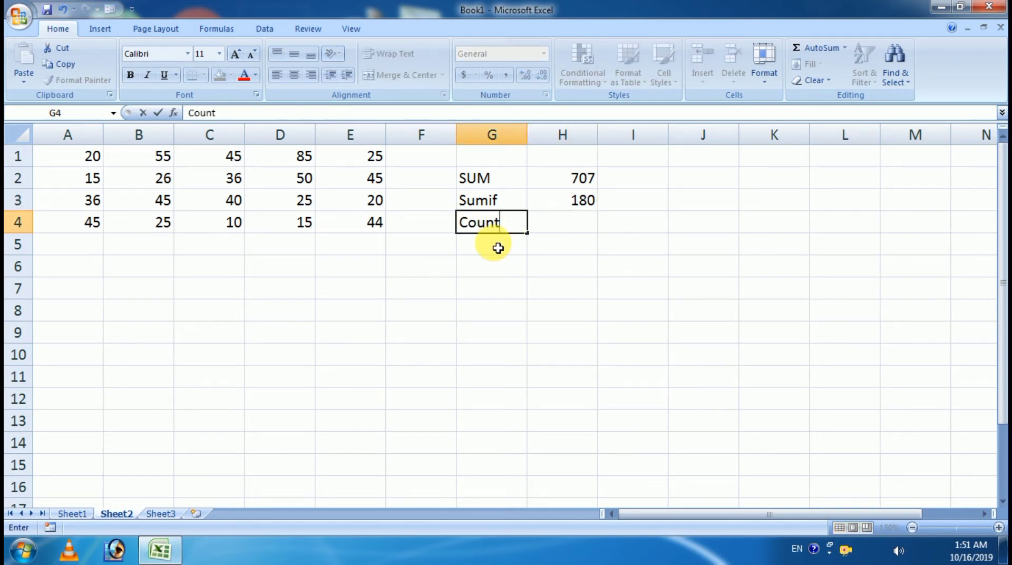
{"action": "key", "text": "Tab"}
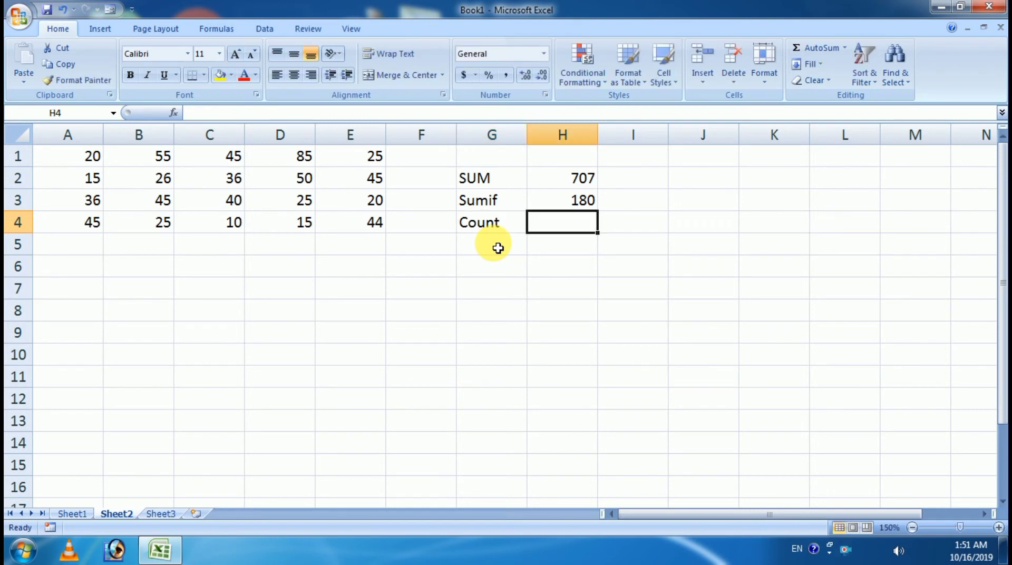
{"action": "type", "text": "=cou"}
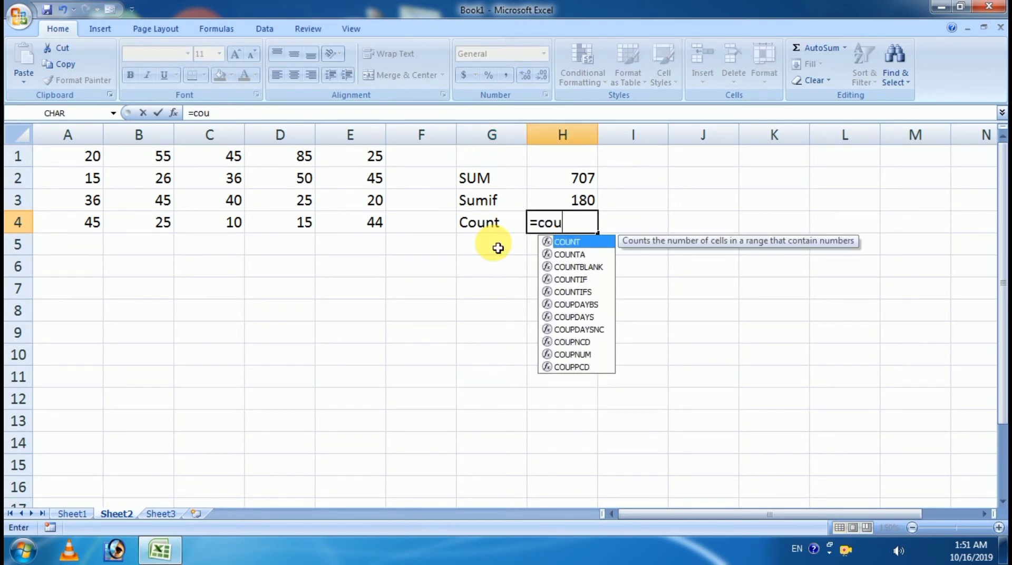
{"action": "key", "text": "Tab"}
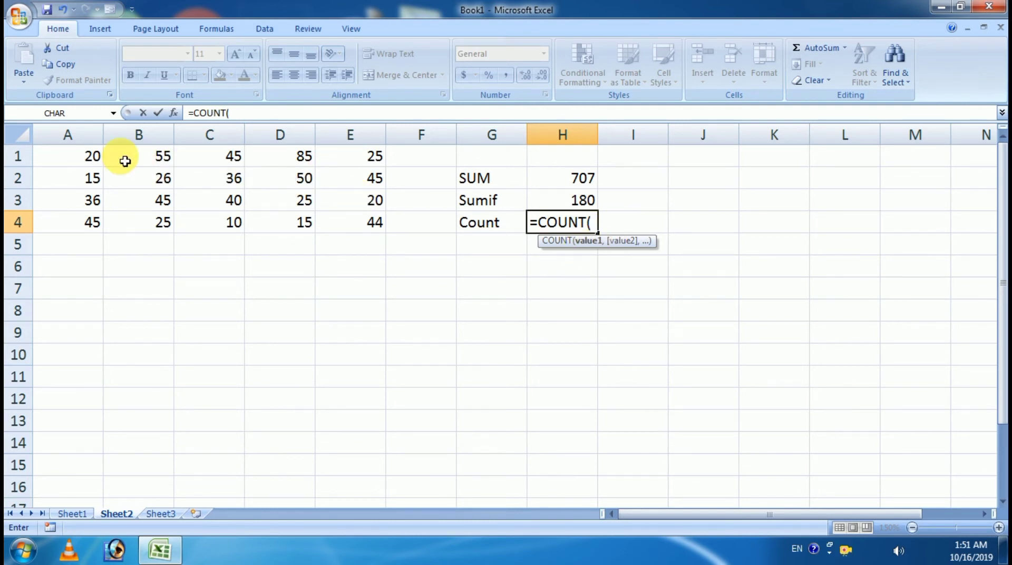
{"action": "left_click_drag", "start_coordinate": [58, 155], "coordinate": [378, 221]}
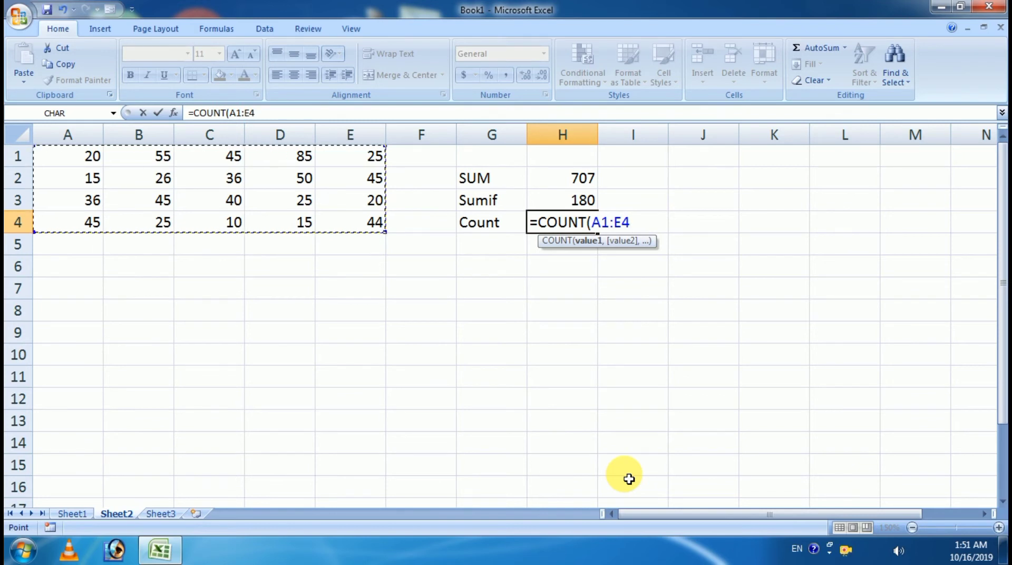
{"action": "type", "text": ")"}
{"action": "key", "text": "Return"}
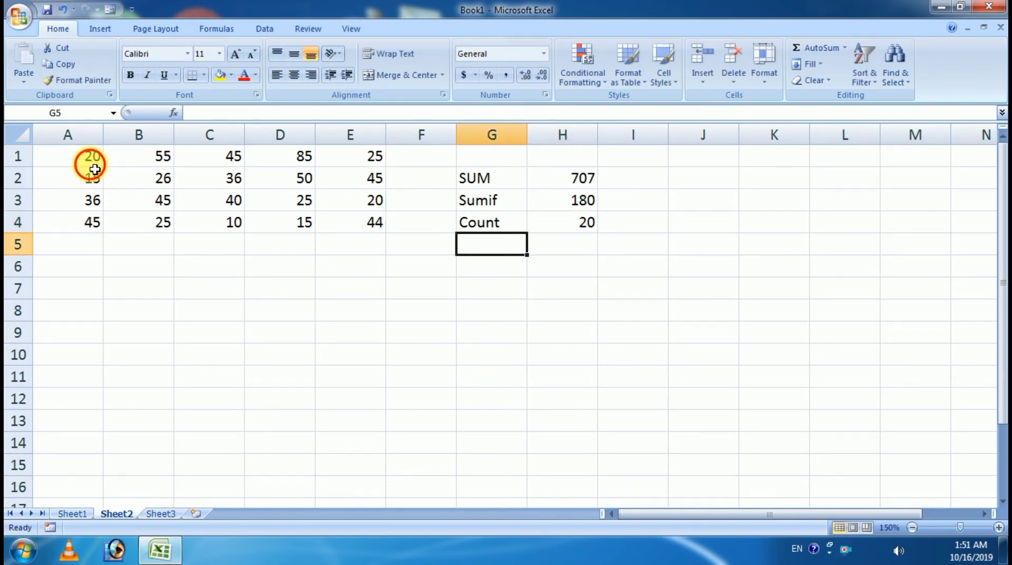
Step: Select A1:A4 and A1:E1 to compare counts, then recheck H4's formula
{"action": "left_click_drag", "start_coordinate": [89, 158], "coordinate": [95, 221]}
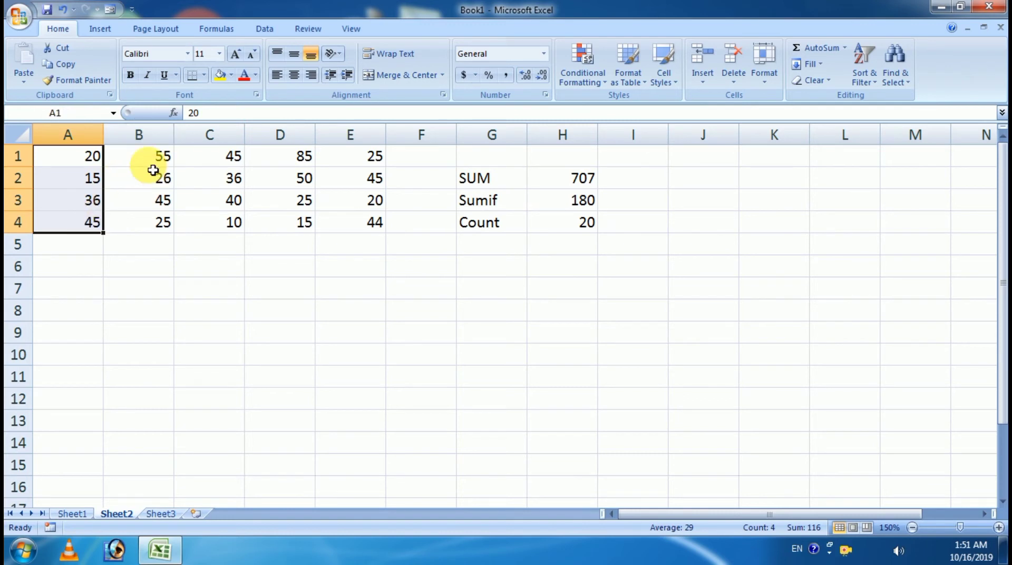
{"action": "left_click_drag", "start_coordinate": [83, 158], "coordinate": [81, 221]}
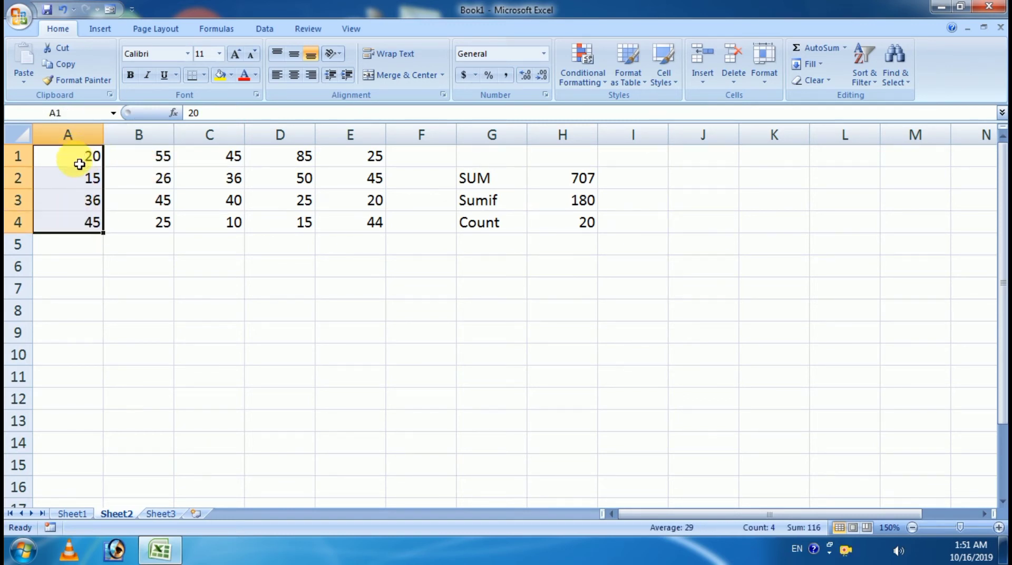
{"action": "left_click_drag", "start_coordinate": [79, 164], "coordinate": [355, 223]}
{"action": "left_click", "coordinate": [538, 231]}
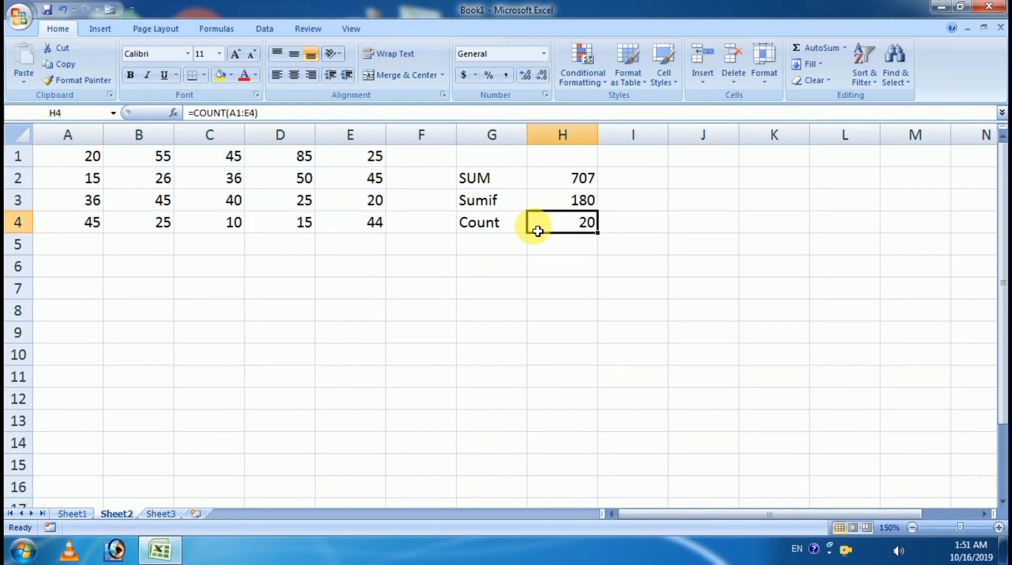
{"action": "left_click", "coordinate": [204, 180]}
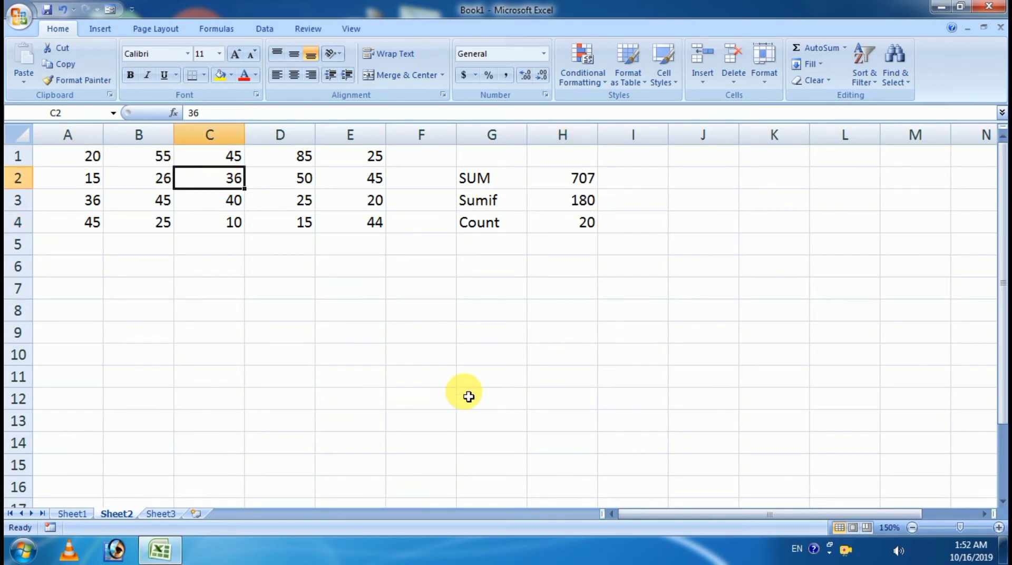
{"action": "key", "text": "Delete"}
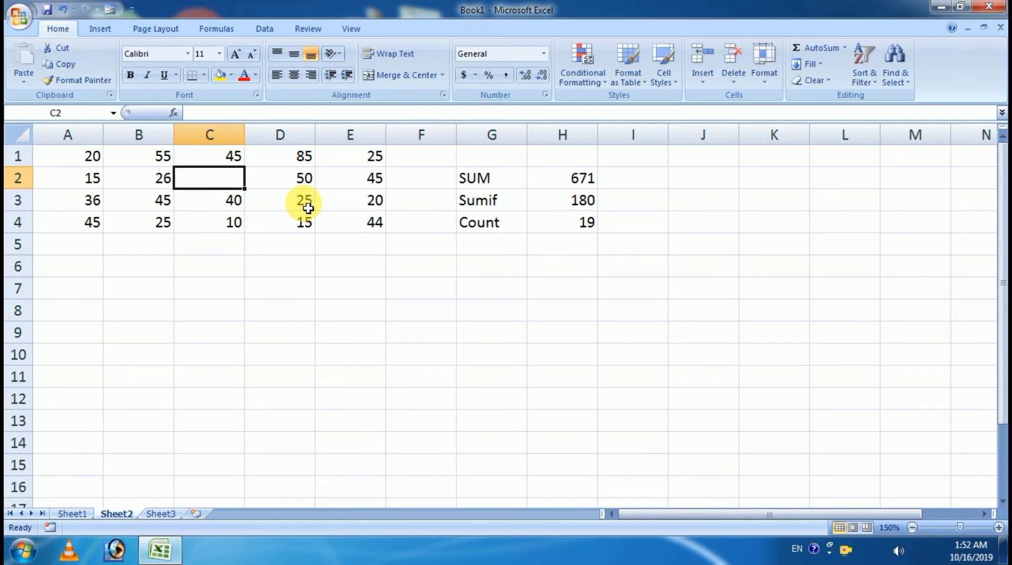
{"action": "key", "text": "ctrl+z"}
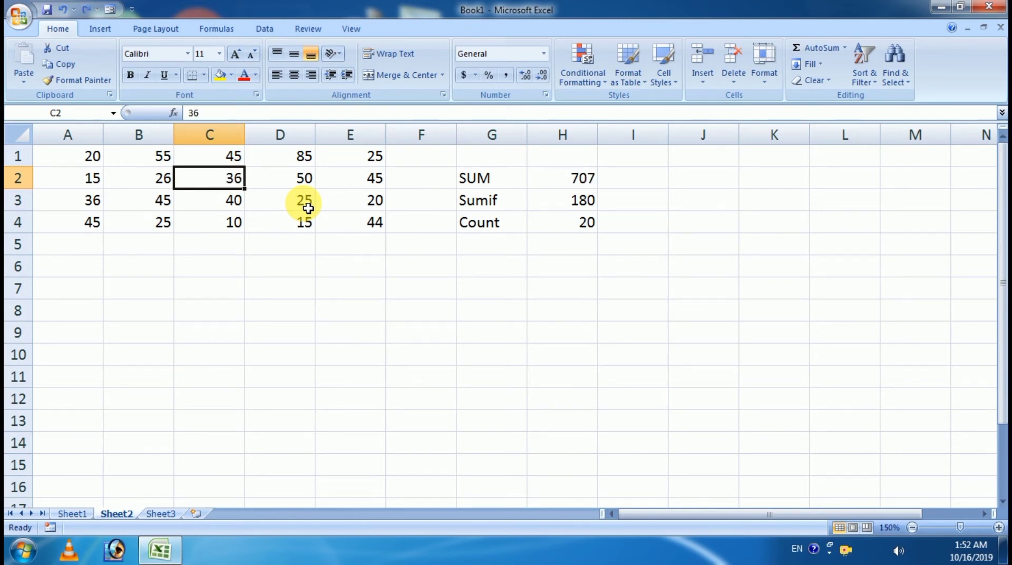
{"action": "left_click", "coordinate": [594, 229]}
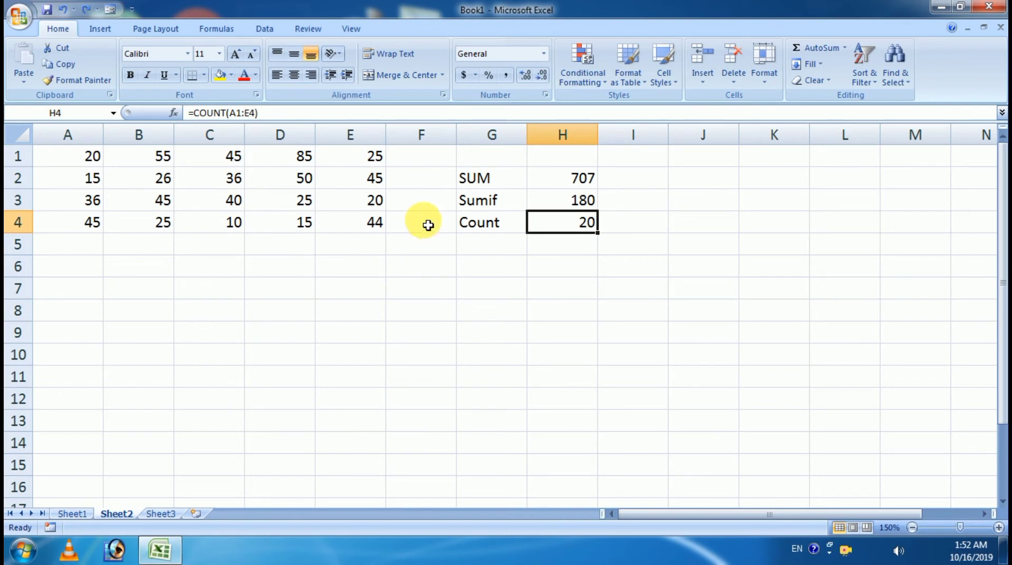
{"action": "left_click", "coordinate": [495, 243]}
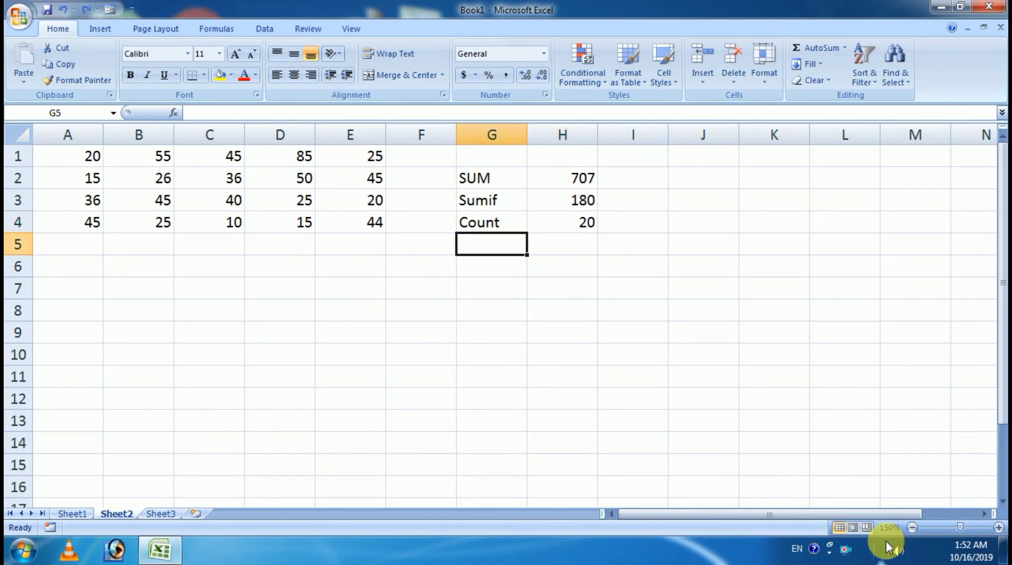
Step: Label G5 'Countif' and look over the A1:E4 table and D3's 25
{"action": "type", "text": "count"}
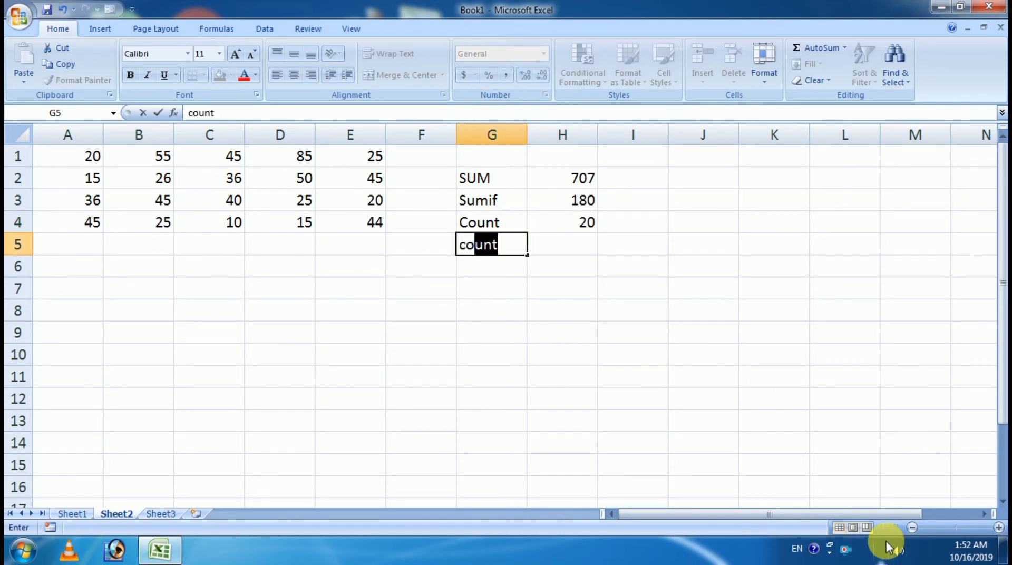
{"action": "key", "text": "Tab"}
{"action": "key", "text": "Left"}
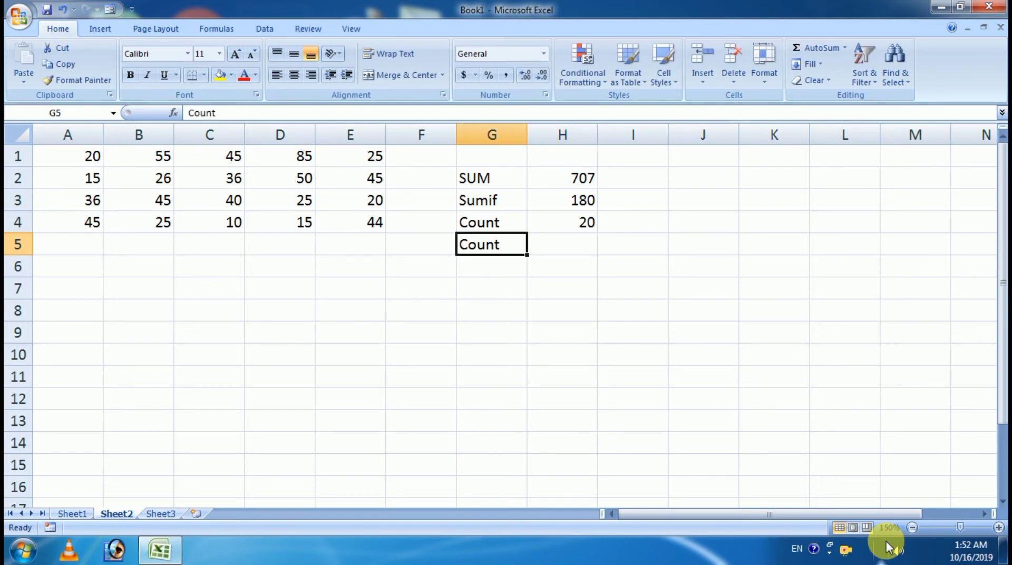
{"action": "key", "text": "F2"}
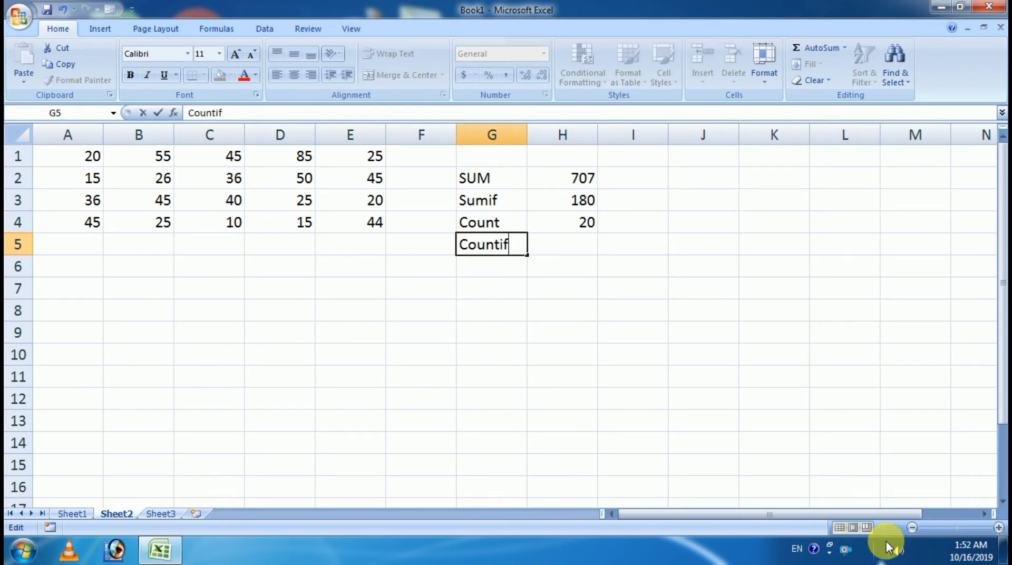
{"action": "key", "text": "Tab"}
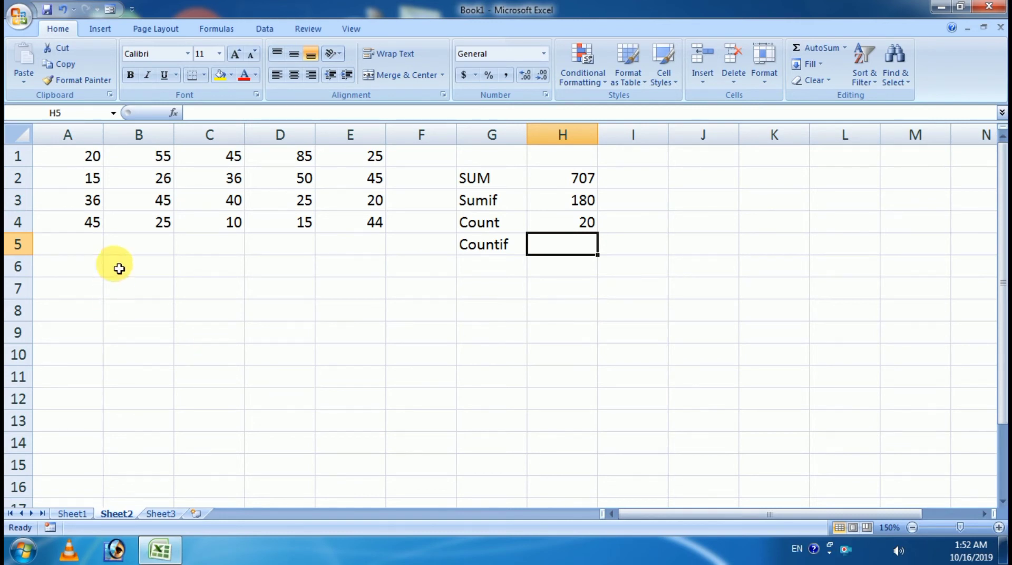
{"action": "left_click_drag", "start_coordinate": [79, 157], "coordinate": [352, 223]}
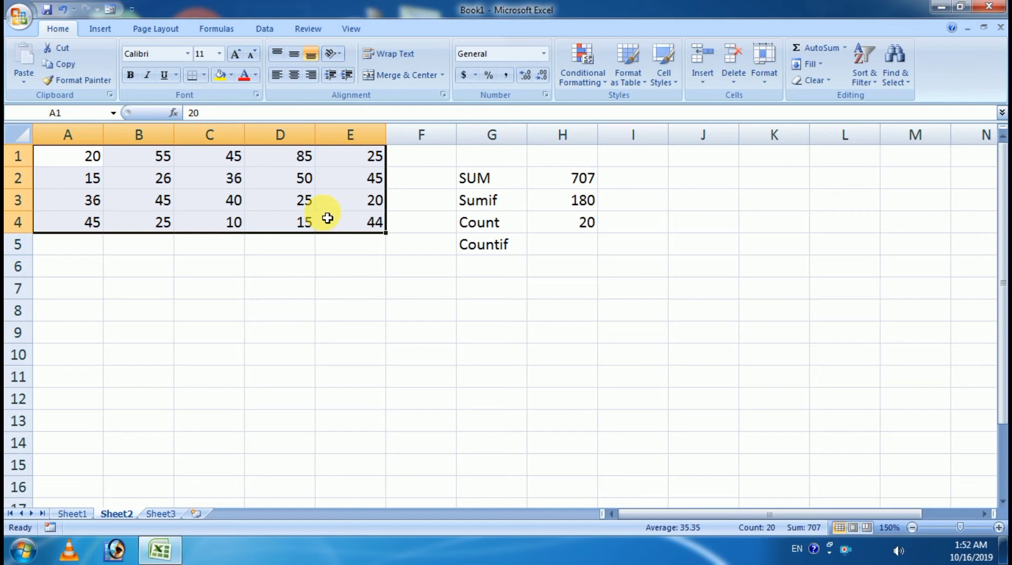
{"action": "left_click", "coordinate": [300, 200]}
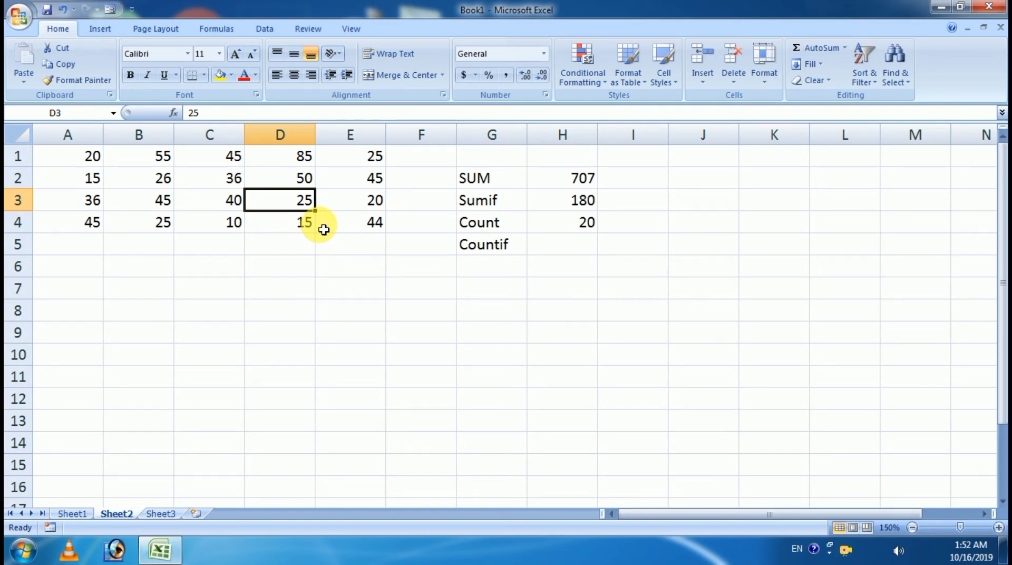
Step: Enter =COUNTIF(A1:E4,C1) in H5, returning 4
{"action": "left_click", "coordinate": [548, 244]}
{"action": "type", "text": "="}
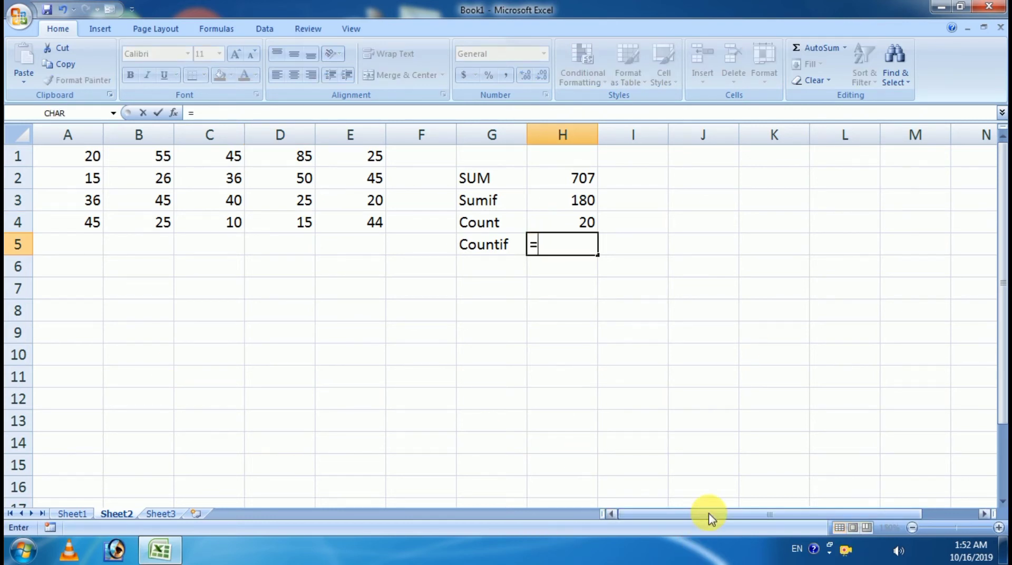
{"action": "type", "text": "coun"}
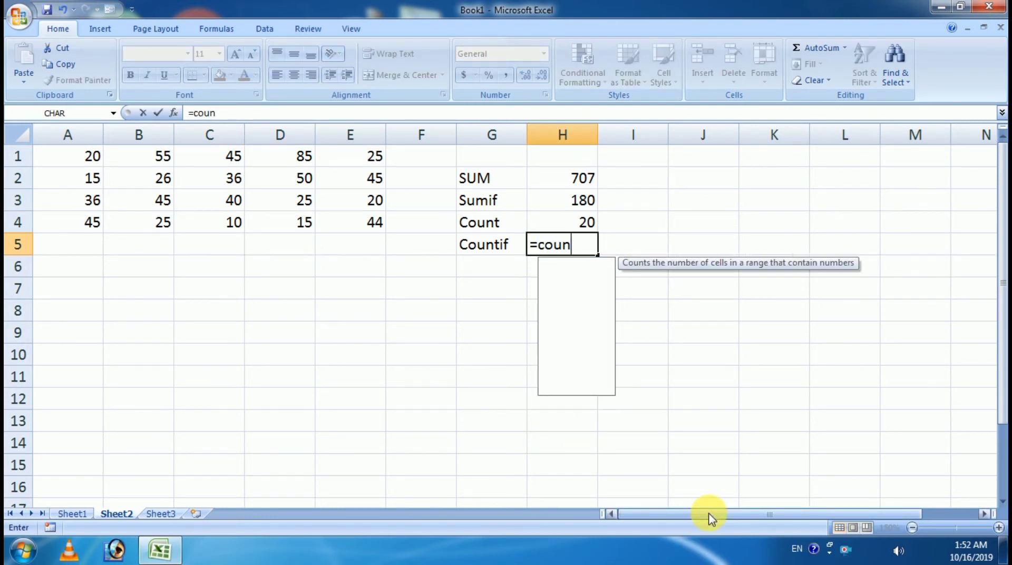
{"action": "type", "text": "i"}
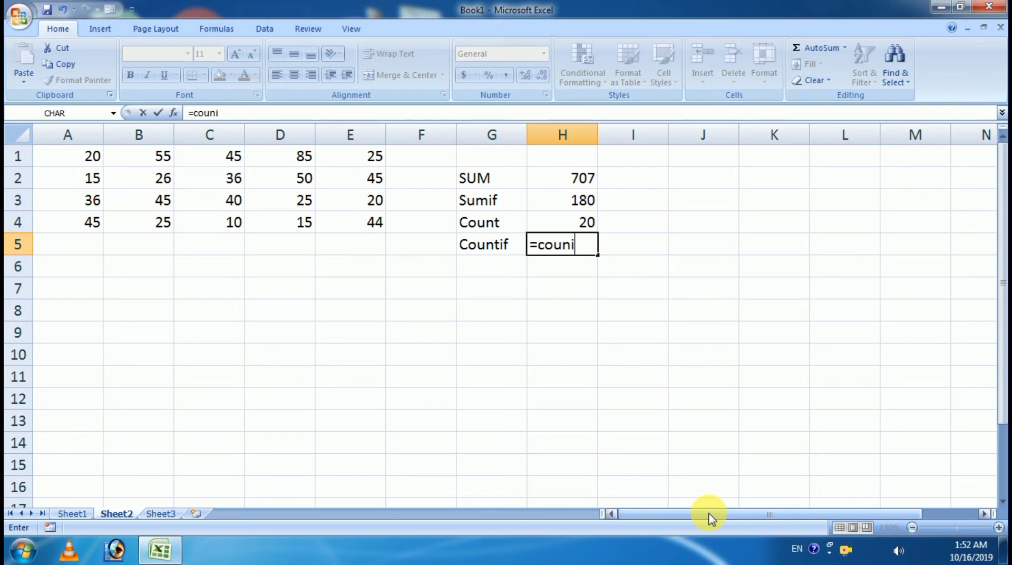
{"action": "key", "text": "BackSpace"}
{"action": "type", "text": "ti"}
{"action": "key", "text": "Tab"}
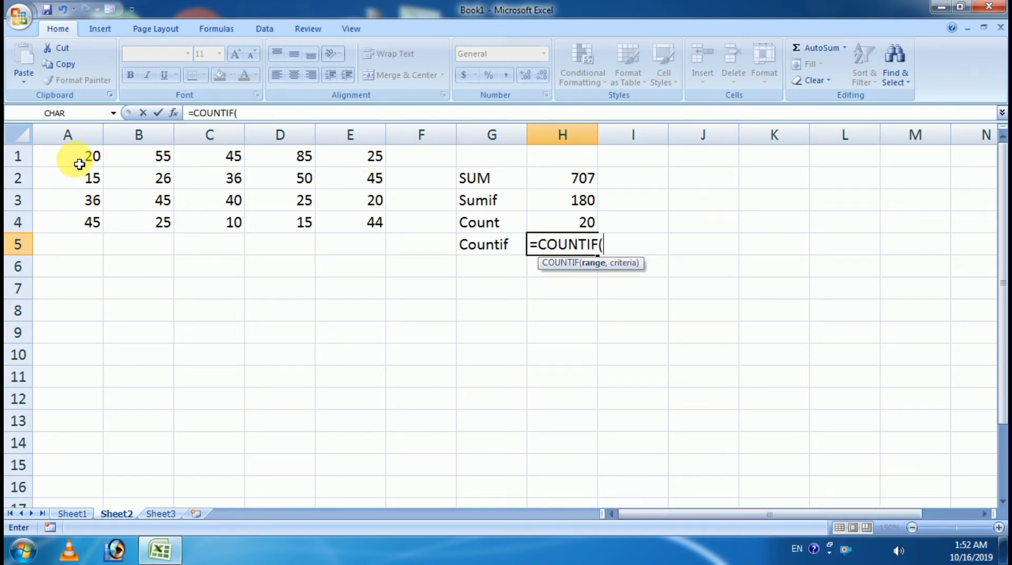
{"action": "left_click_drag", "start_coordinate": [79, 164], "coordinate": [374, 222]}
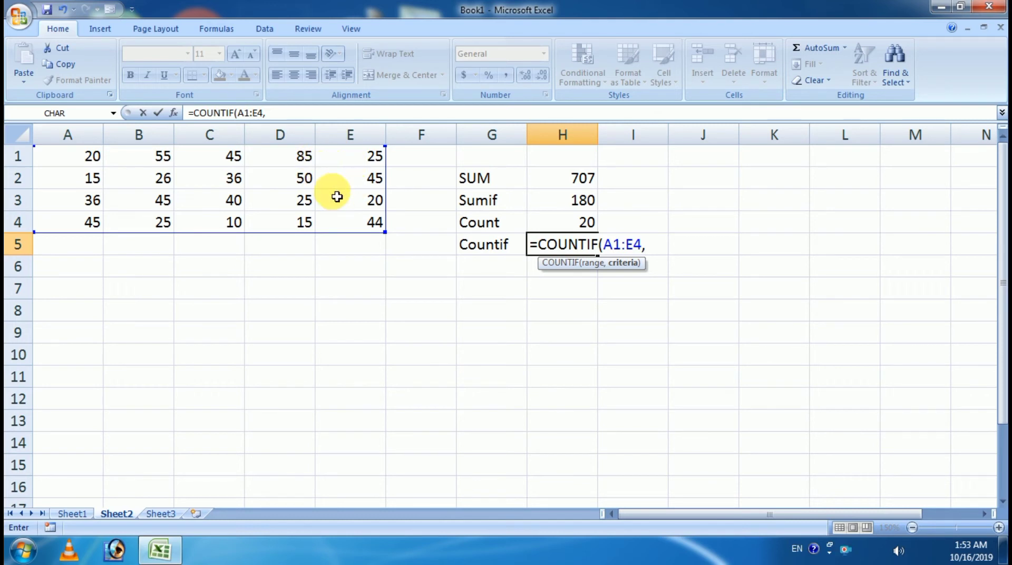
{"action": "left_click", "coordinate": [232, 157]}
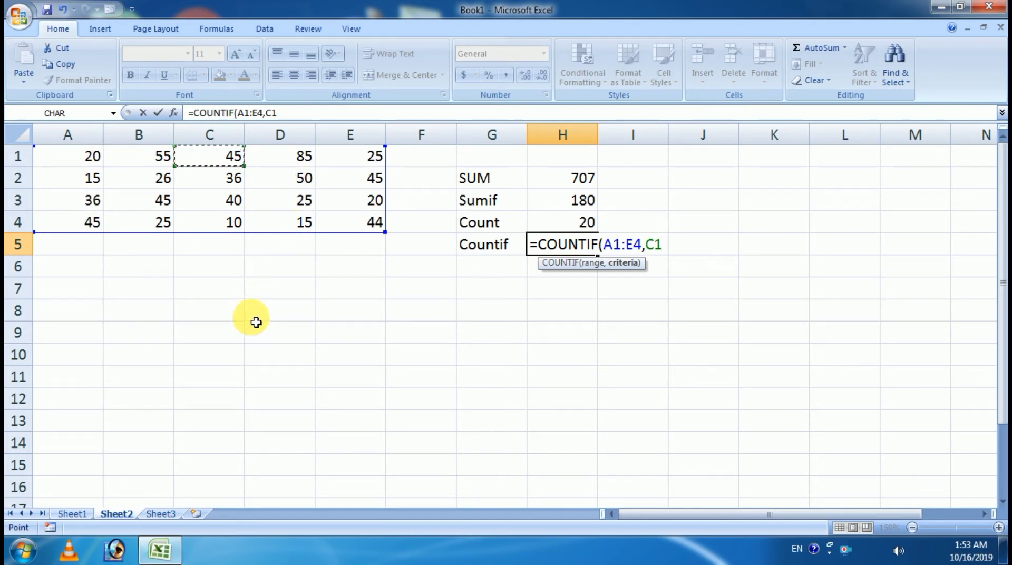
{"action": "key", "text": "Return"}
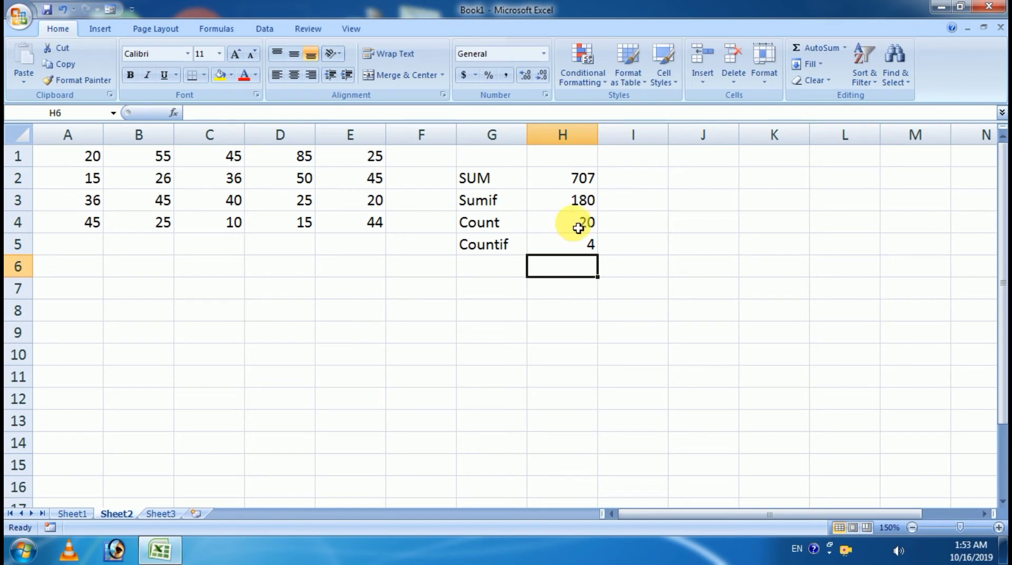
Step: Change cell A2 from 15 to 45
{"action": "left_click", "coordinate": [568, 243]}
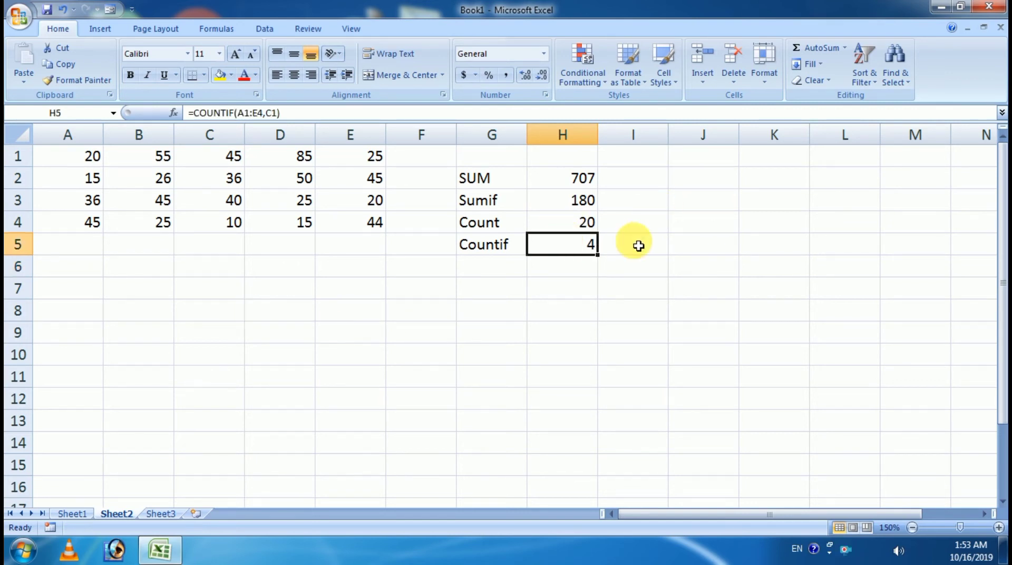
{"action": "left_click", "coordinate": [66, 159]}
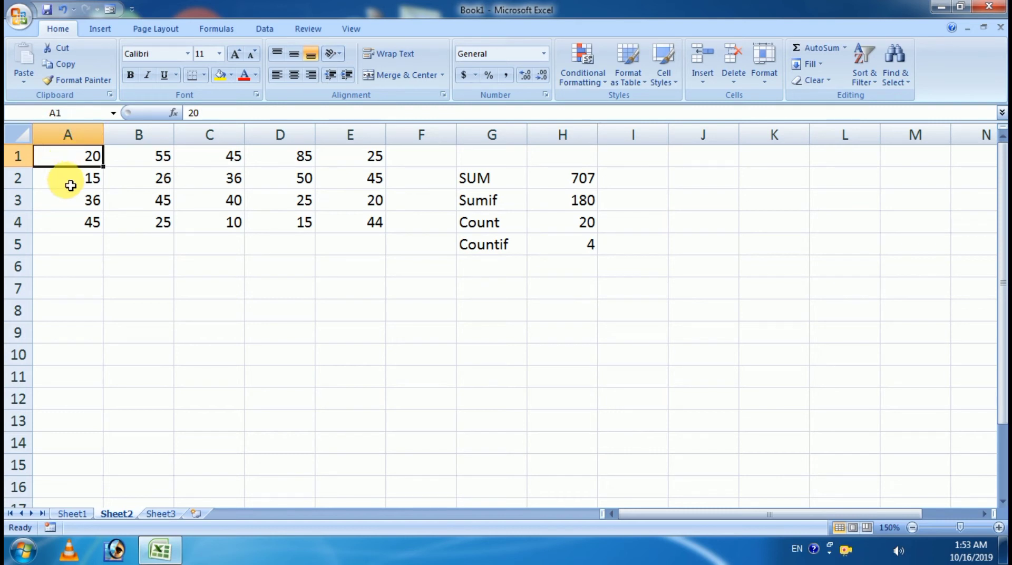
{"action": "left_click", "coordinate": [70, 185]}
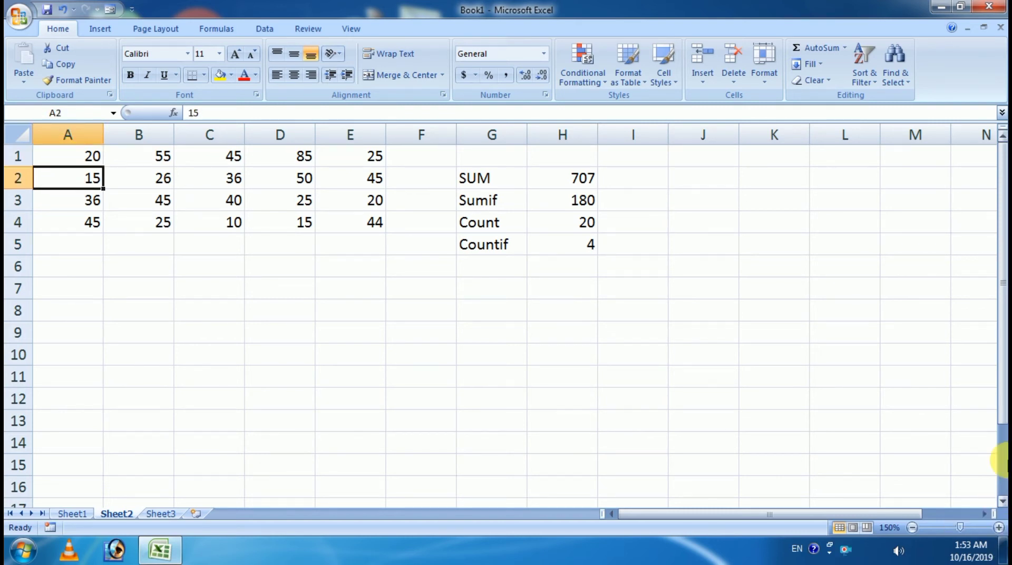
{"action": "type", "text": "45"}
{"action": "key", "text": "Return"}
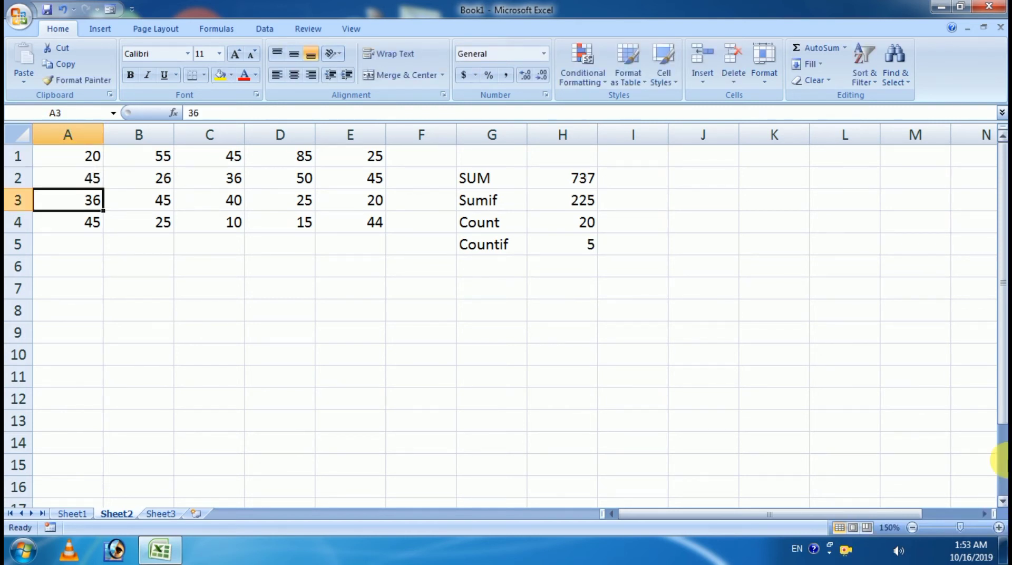
Step: Check the updated Countif result of 5, glance at Sheet1, and return to Sheet2
{"action": "left_click", "coordinate": [566, 246]}
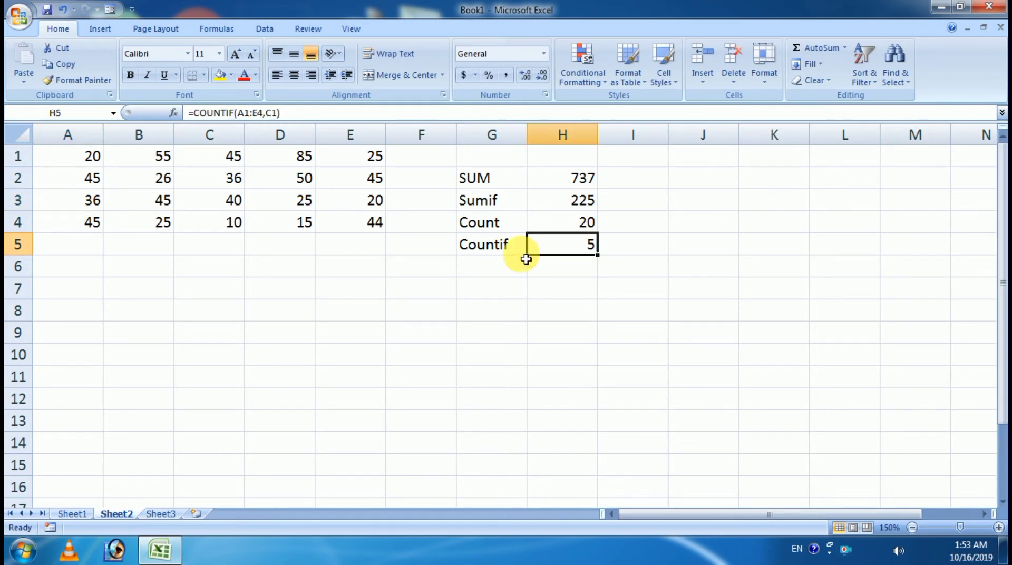
{"action": "left_click", "coordinate": [54, 179]}
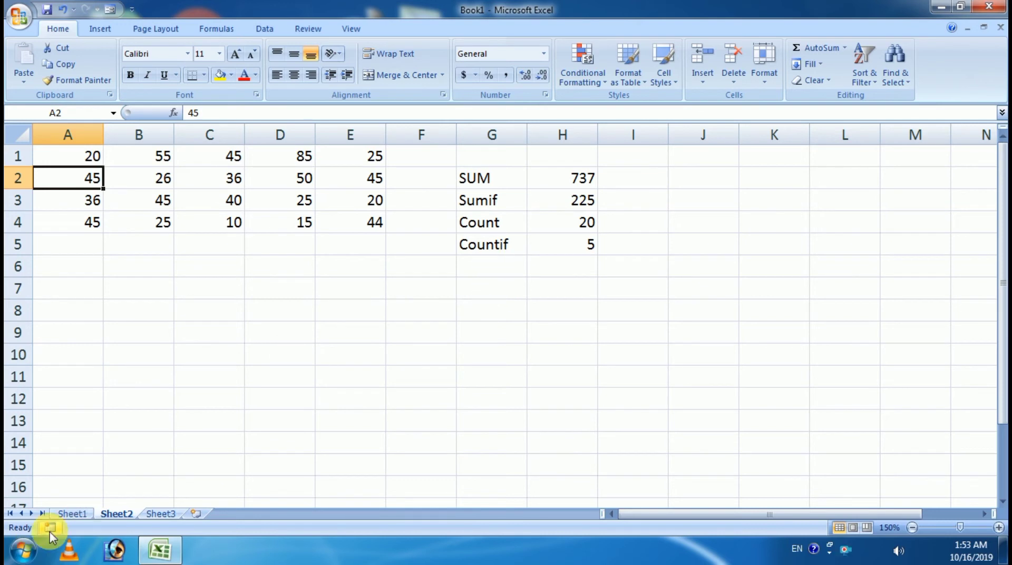
{"action": "left_click", "coordinate": [70, 514]}
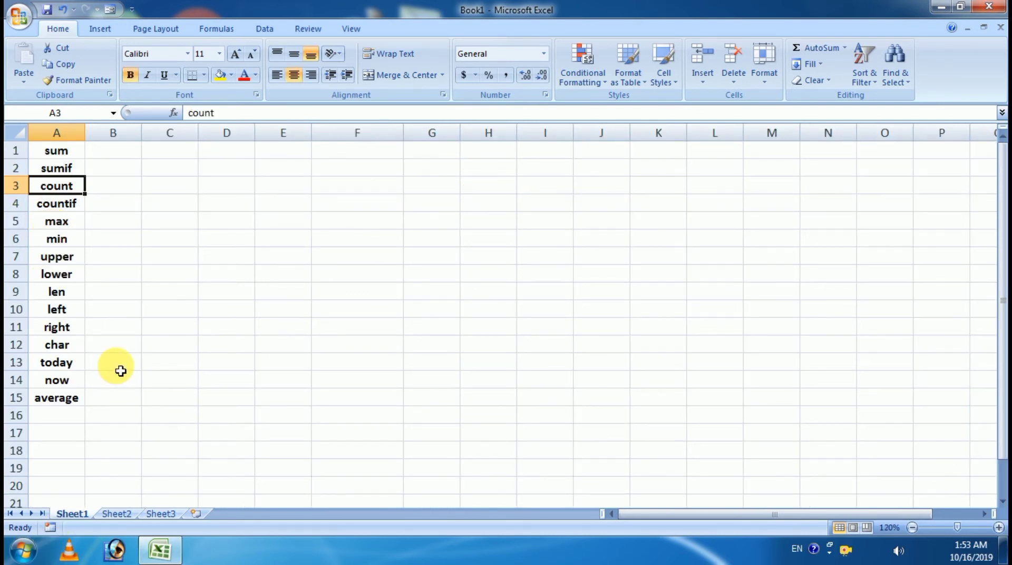
{"action": "left_click", "coordinate": [114, 514]}
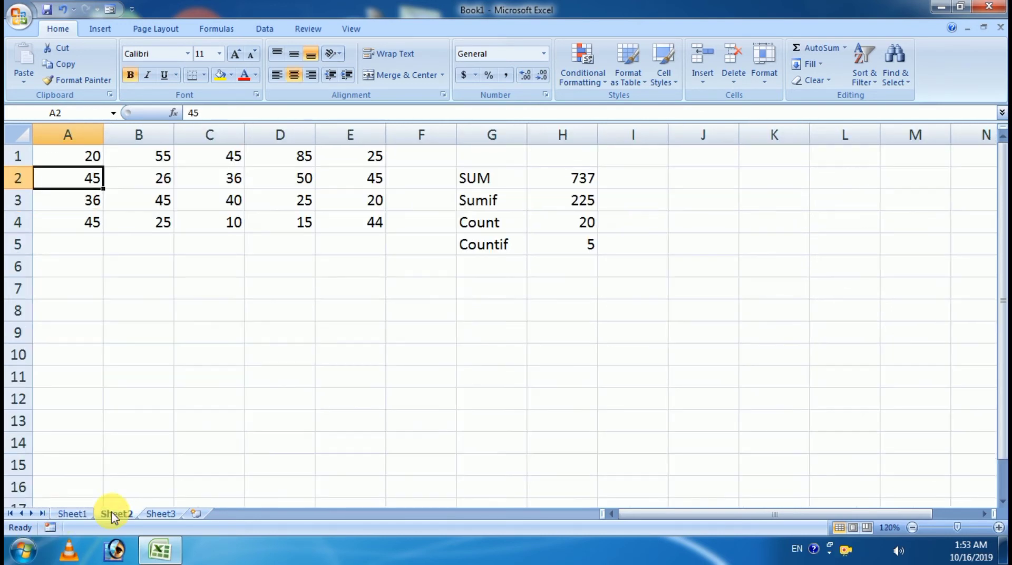
Step: Enter the label 'Max' in G6, fixing the typos along the way
{"action": "left_click", "coordinate": [487, 271]}
{"action": "type", "text": "MAx"}
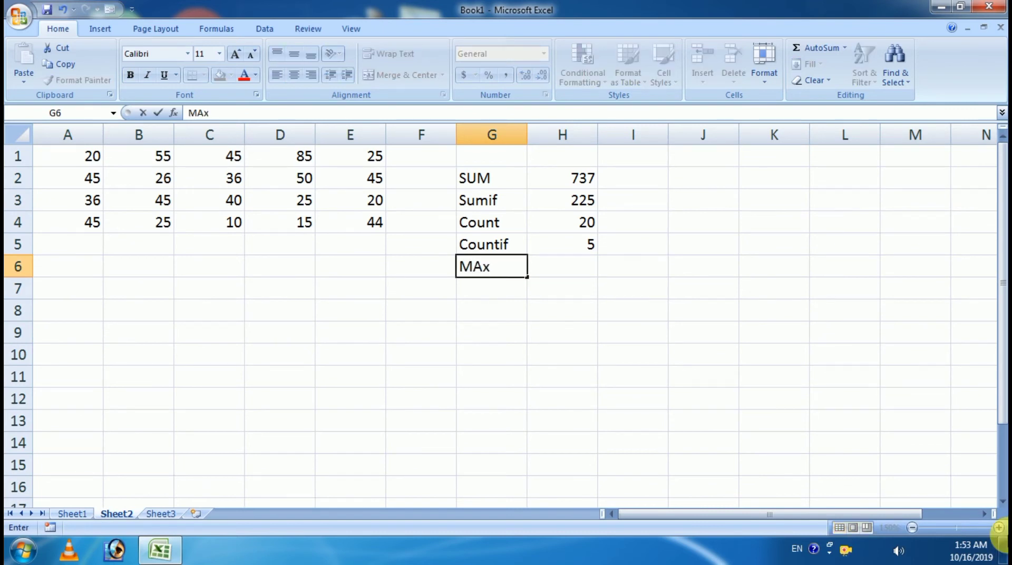
{"action": "key", "text": "BackSpace"}
{"action": "key", "text": "BackSpace"}
{"action": "type", "text": "am"}
{"action": "key", "text": "Tab"}
{"action": "key", "text": "Left"}
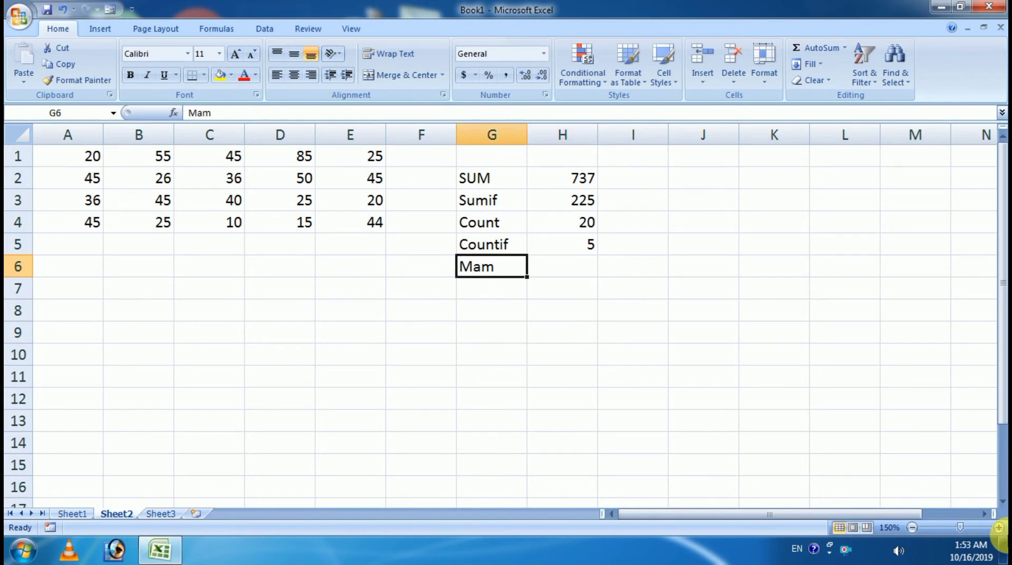
{"action": "key", "text": "F2"}
{"action": "key", "text": "BackSpace"}
{"action": "type", "text": "x"}
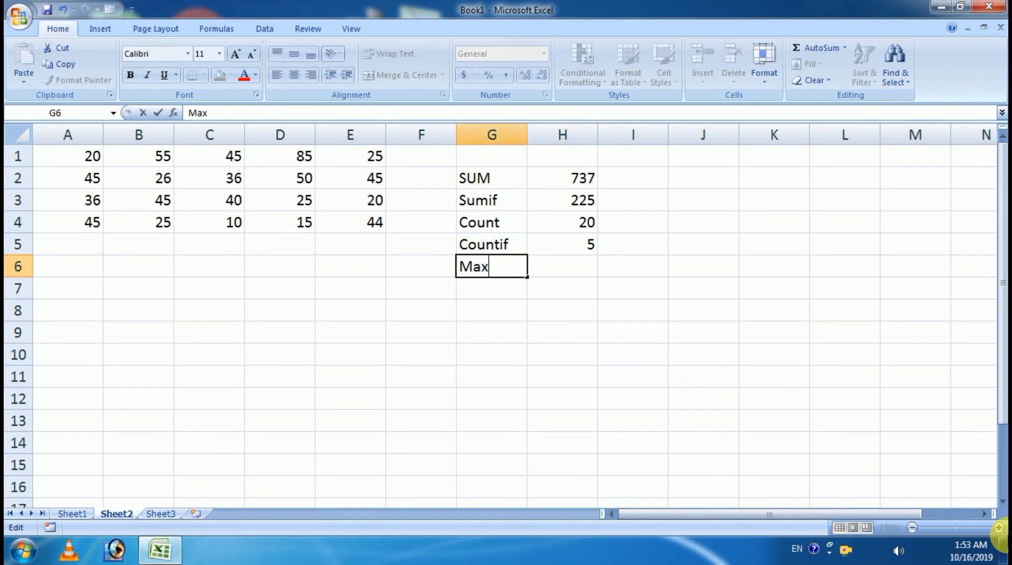
{"action": "key", "text": "Tab"}
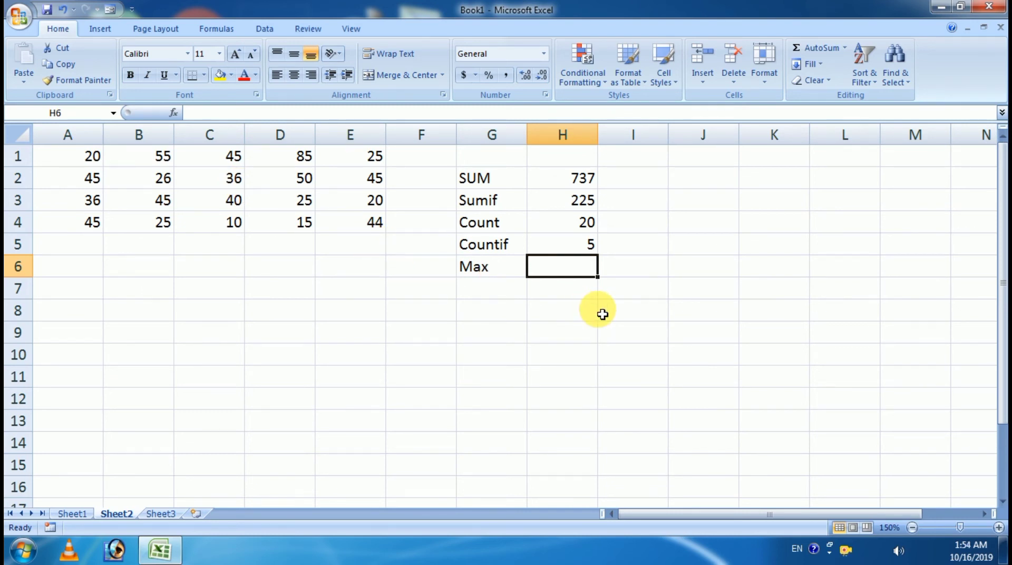
Step: Enter =MAX(A1:E4) in H6, returning 85
{"action": "type", "text": "=ma"}
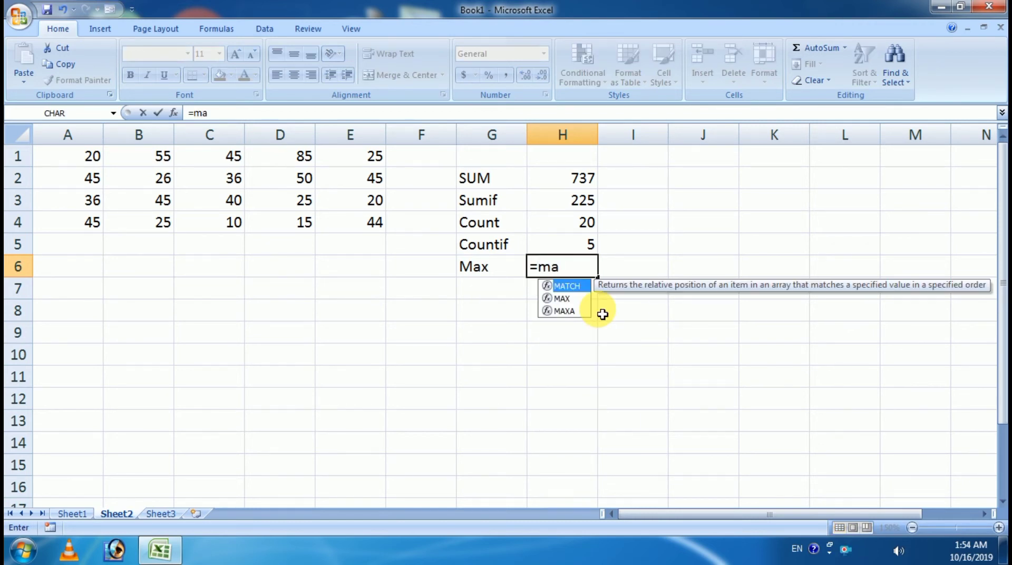
{"action": "key", "text": "Down"}
{"action": "key", "text": "Tab"}
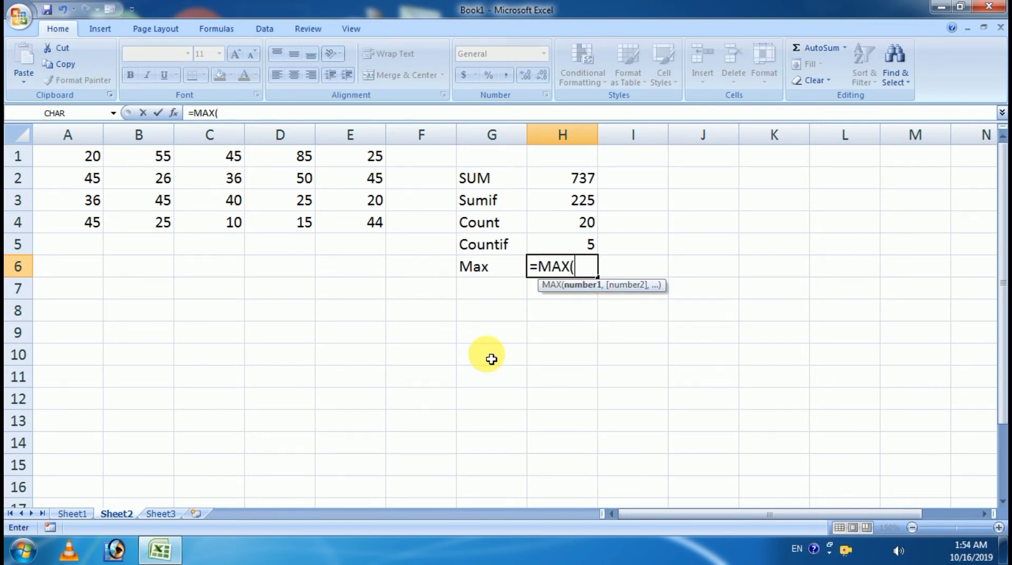
{"action": "left_click_drag", "start_coordinate": [79, 158], "coordinate": [361, 226]}
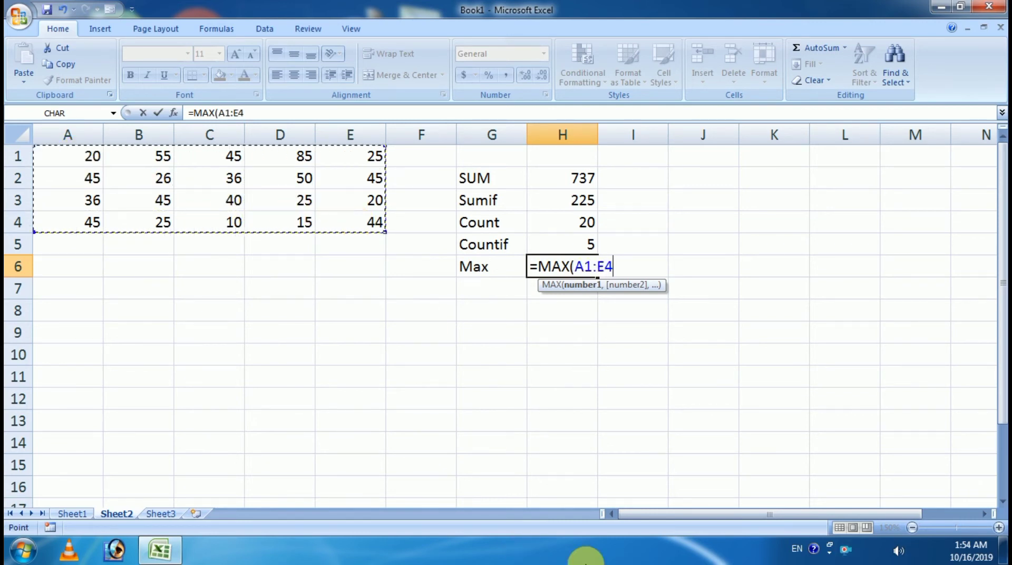
{"action": "type", "text": ")"}
{"action": "key", "text": "Return"}
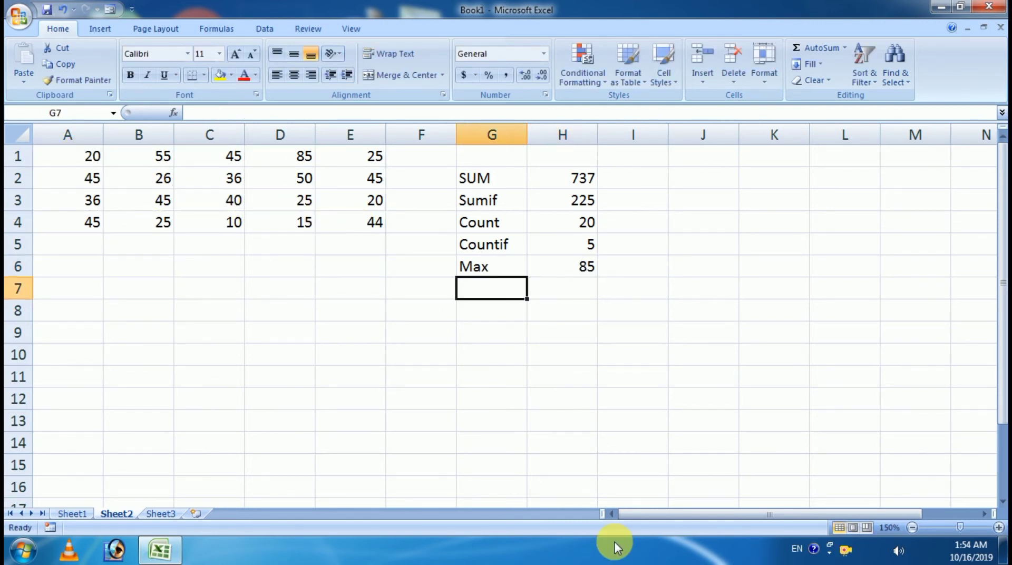
Step: Change C4 from 10 to 100, raising SUM to 827 and Max to 100
{"action": "left_click", "coordinate": [575, 269]}
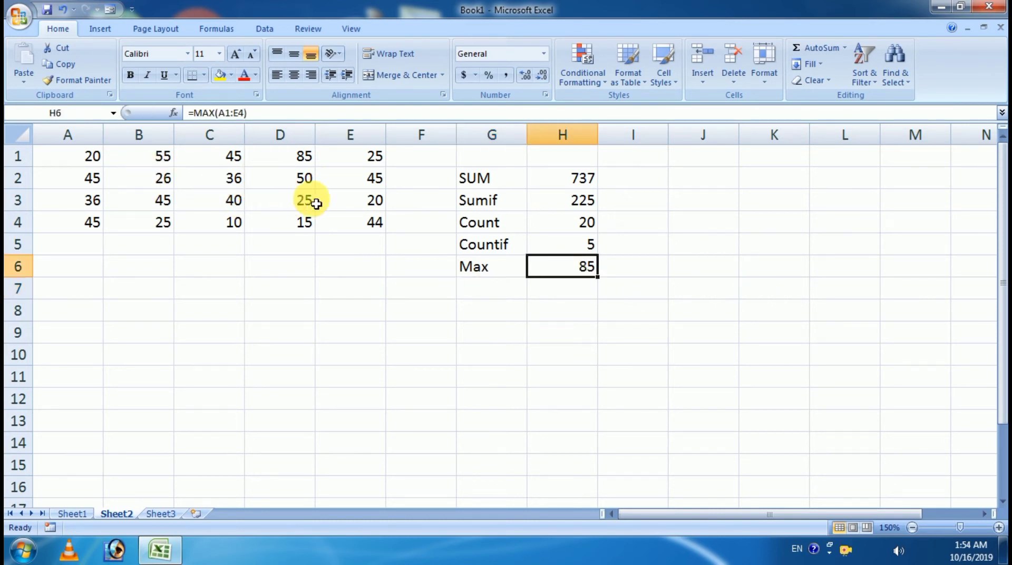
{"action": "left_click", "coordinate": [305, 161]}
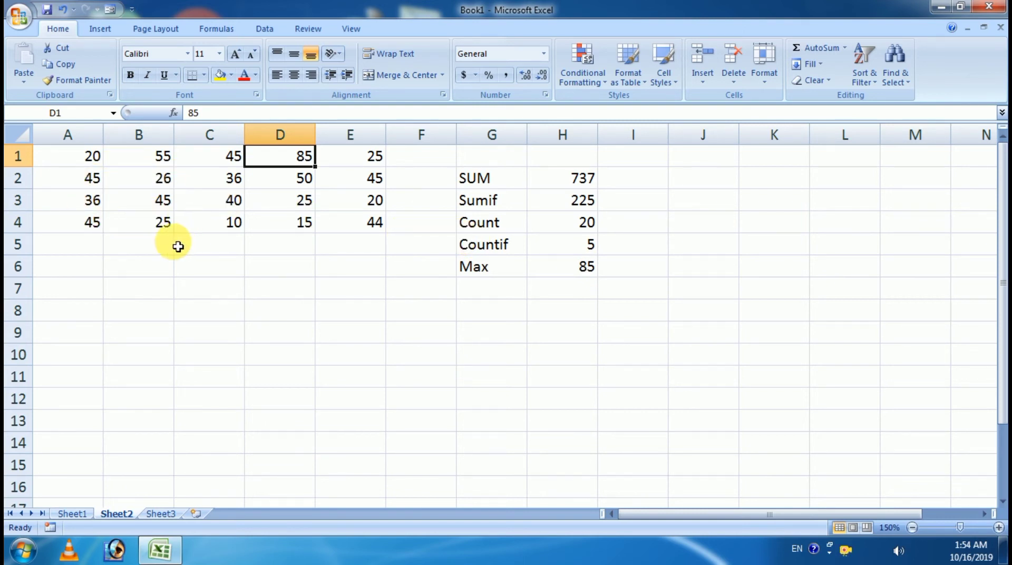
{"action": "left_click", "coordinate": [232, 228]}
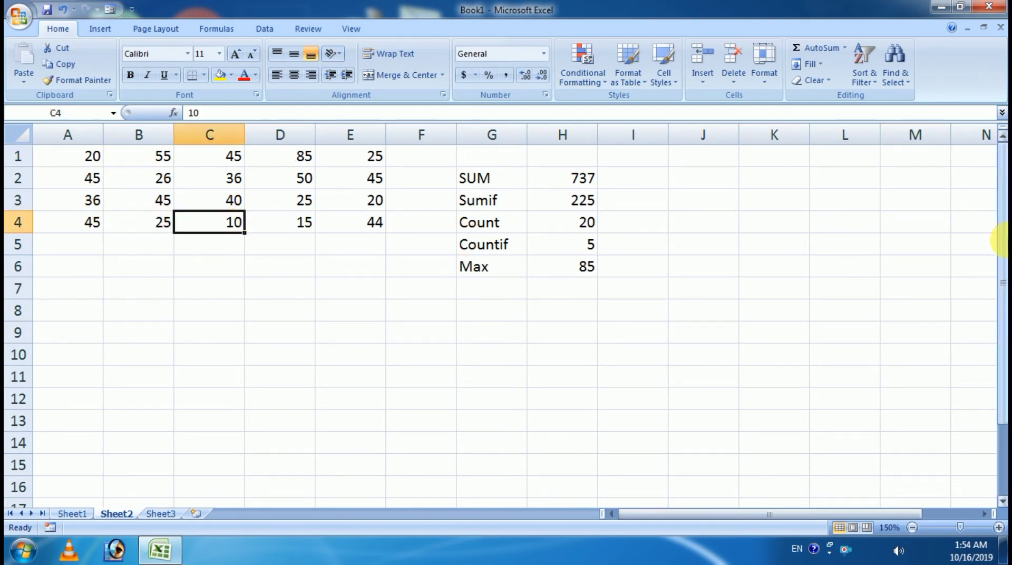
{"action": "type", "text": "100"}
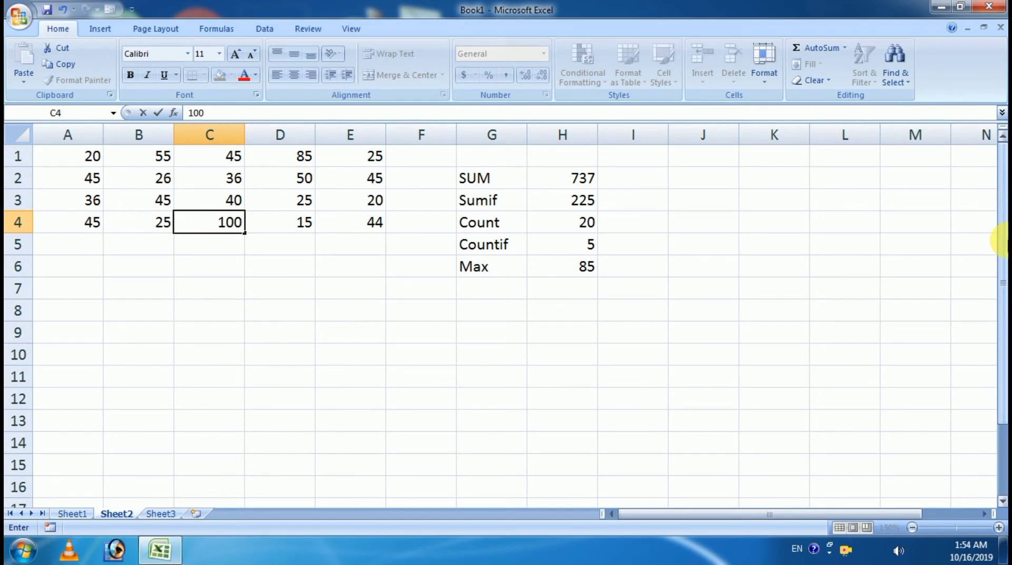
{"action": "key", "text": "Return"}
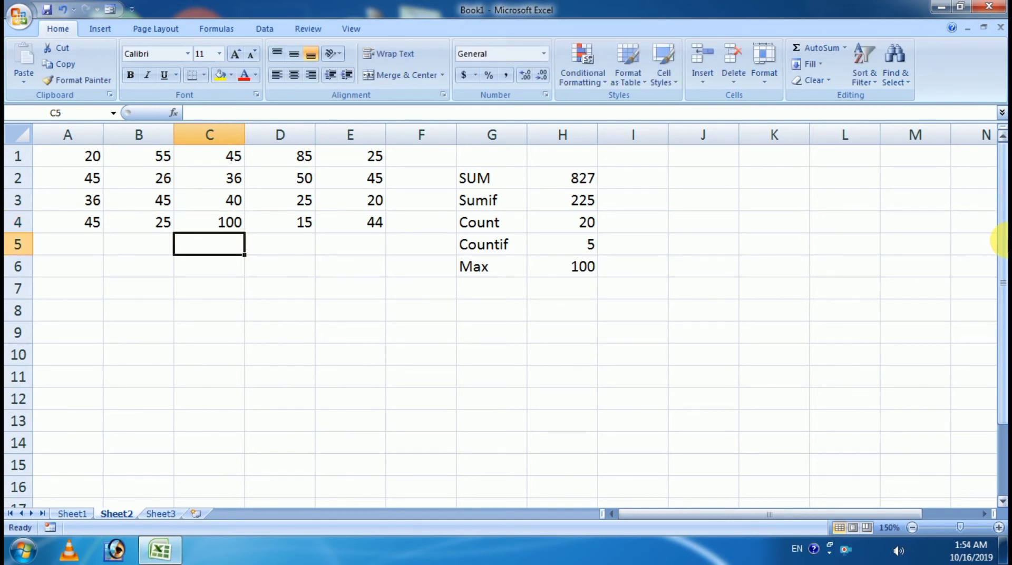
Step: Select A1:E4 to check the status bar totals for the updated data
{"action": "left_click", "coordinate": [226, 230]}
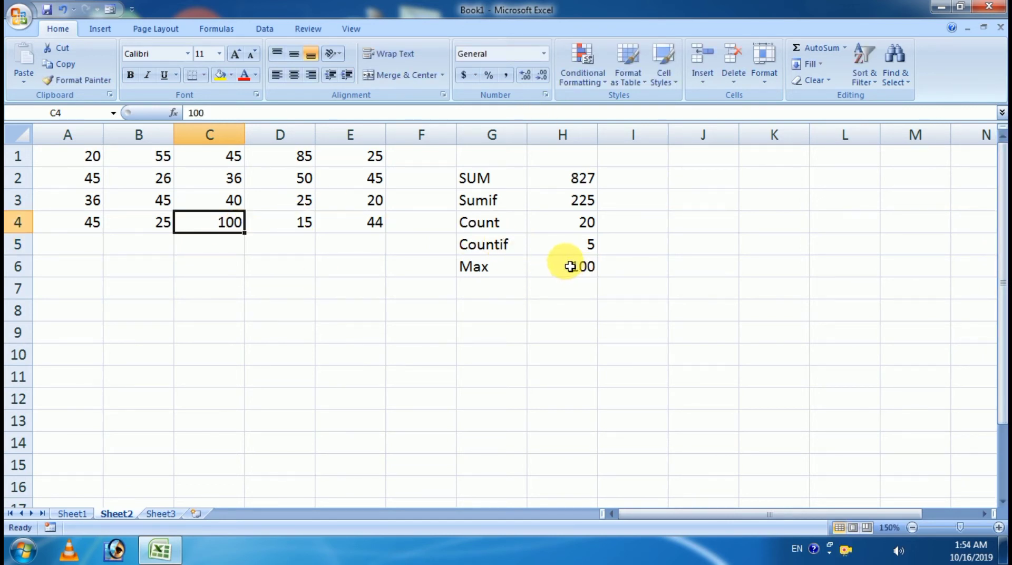
{"action": "left_click_drag", "start_coordinate": [88, 157], "coordinate": [332, 226]}
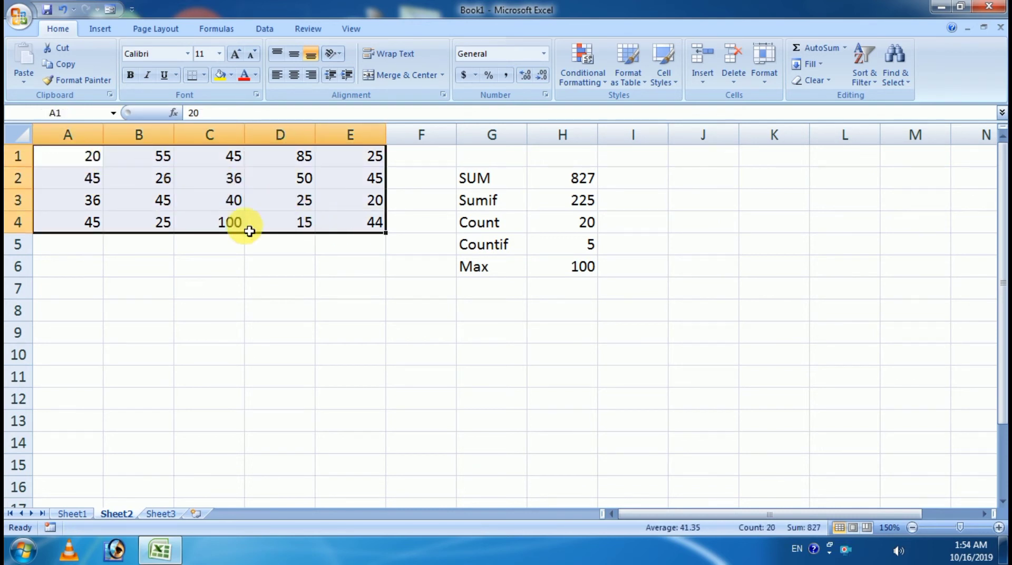
{"action": "left_click", "coordinate": [221, 220]}
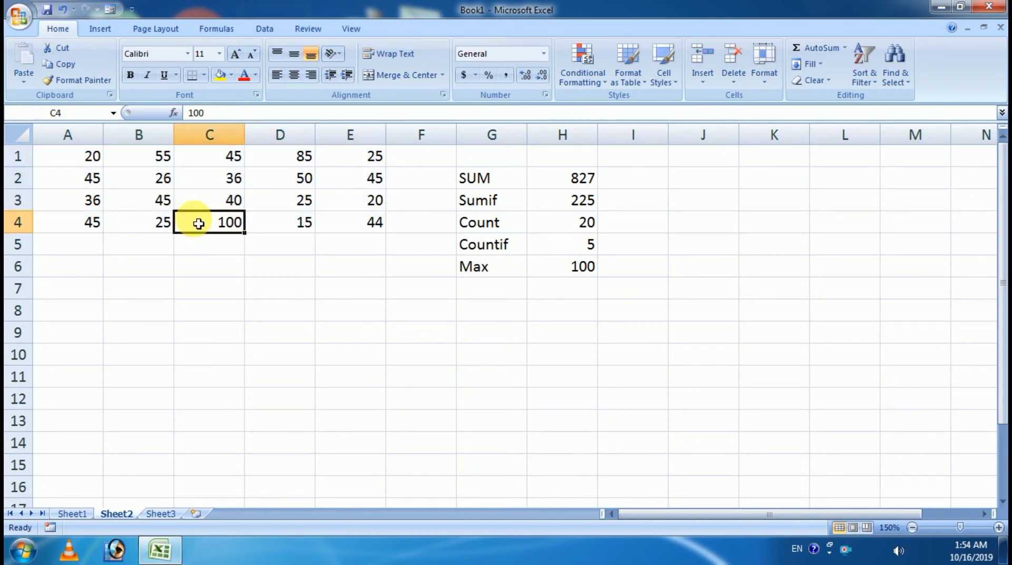
{"action": "left_click", "coordinate": [498, 287]}
Step: Label G7 'Min' and enter =MIN(A1:E4) in H7, returning 15
{"action": "type", "text": "M"}
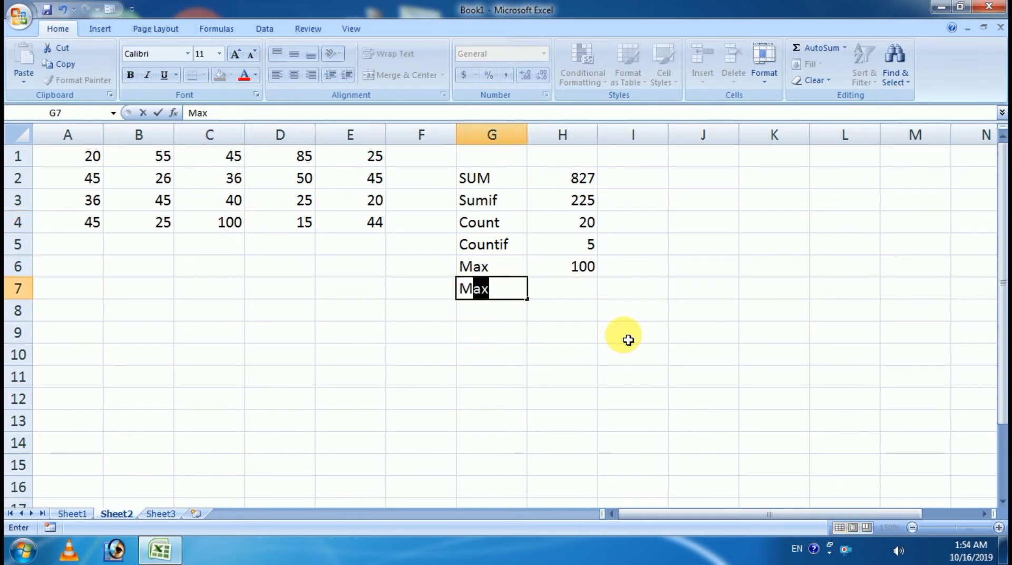
{"action": "type", "text": "in"}
{"action": "key", "text": "Tab"}
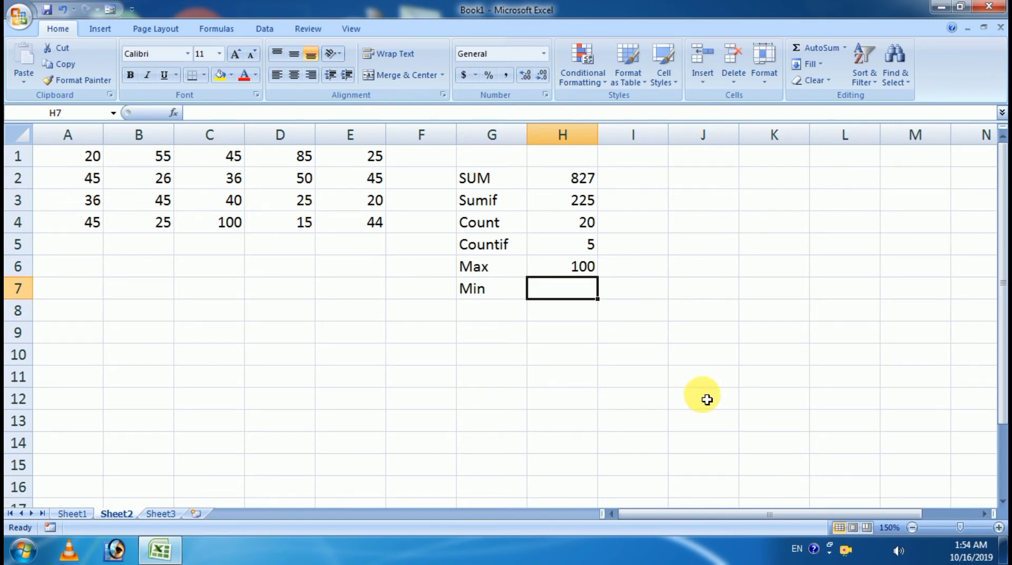
{"action": "type", "text": "=min"}
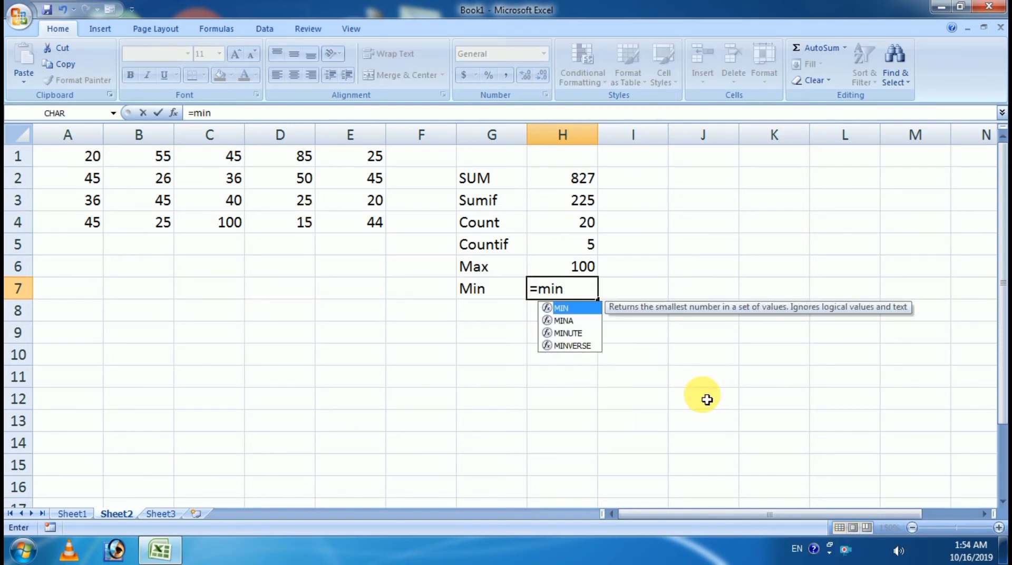
{"action": "key", "text": "Tab"}
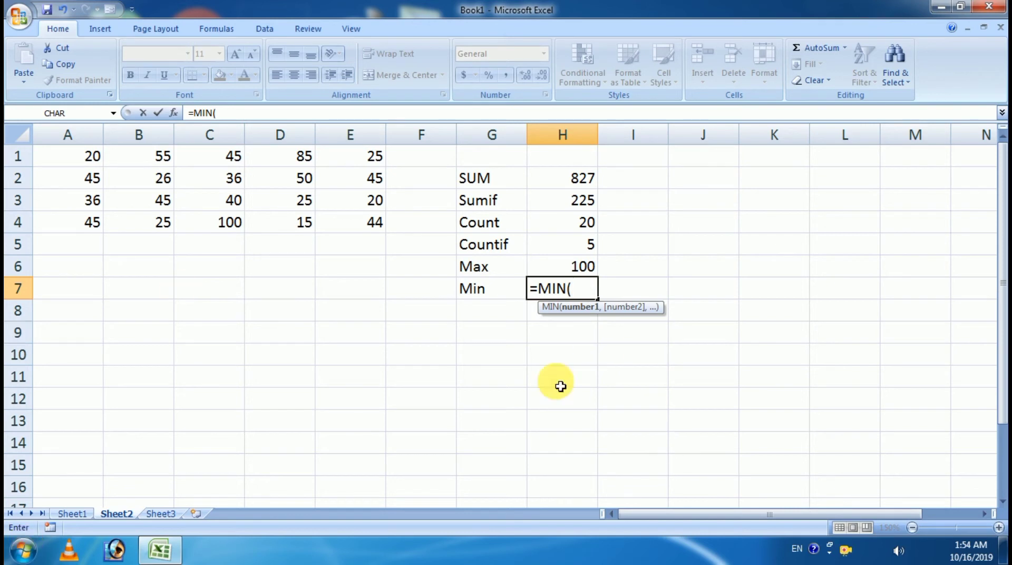
{"action": "left_click_drag", "start_coordinate": [78, 165], "coordinate": [346, 222]}
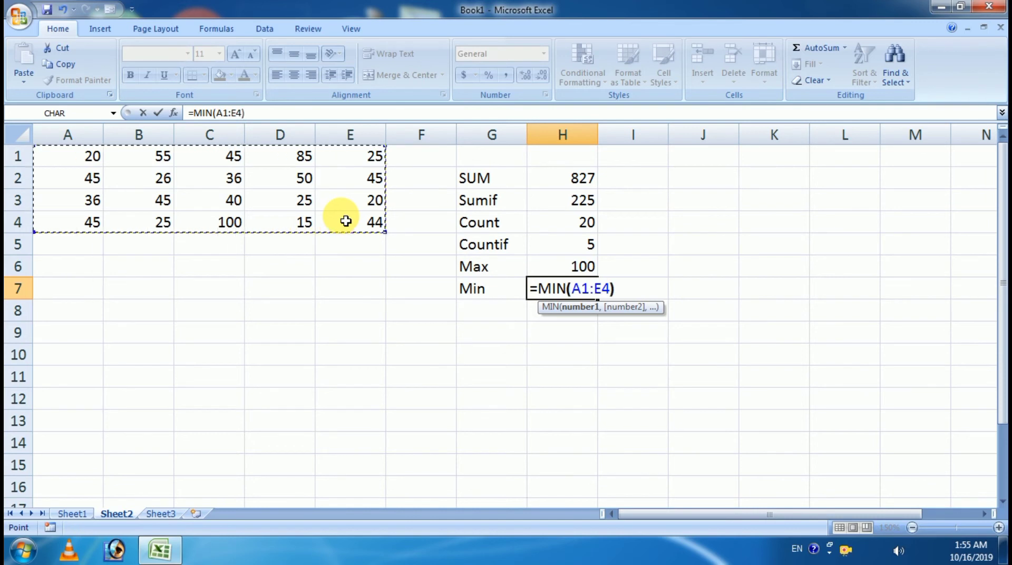
{"action": "type", "text": ")"}
{"action": "key", "text": "Return"}
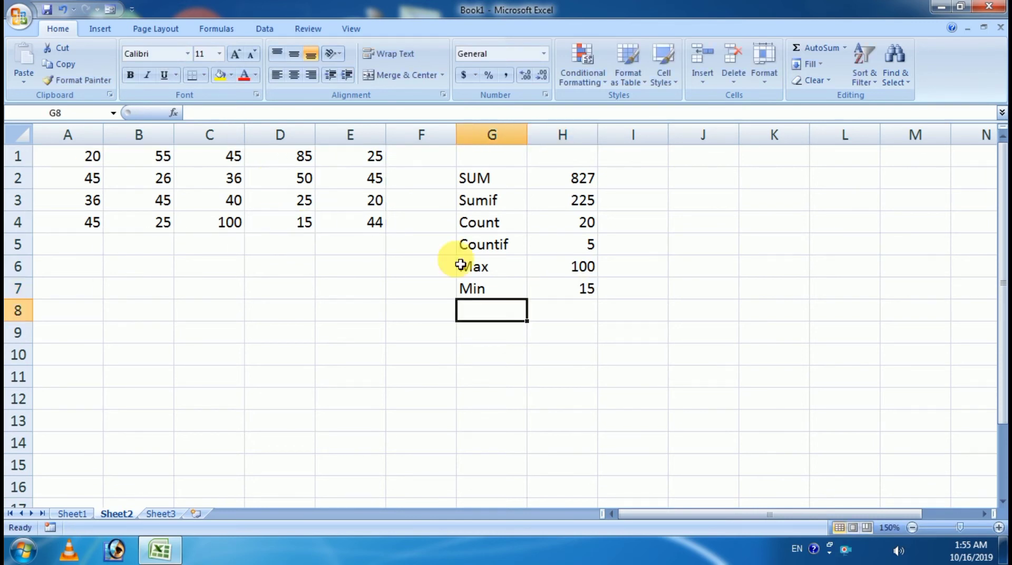
{"action": "left_click", "coordinate": [583, 288]}
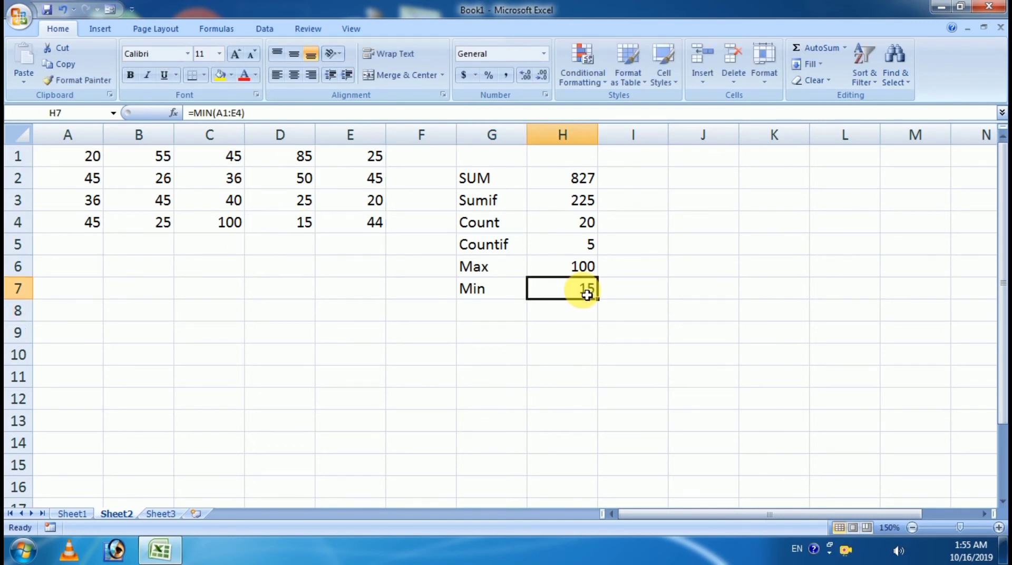
Step: Change B4 to 9, so Min drops to 9 and SUM to 811
{"action": "left_click", "coordinate": [302, 225]}
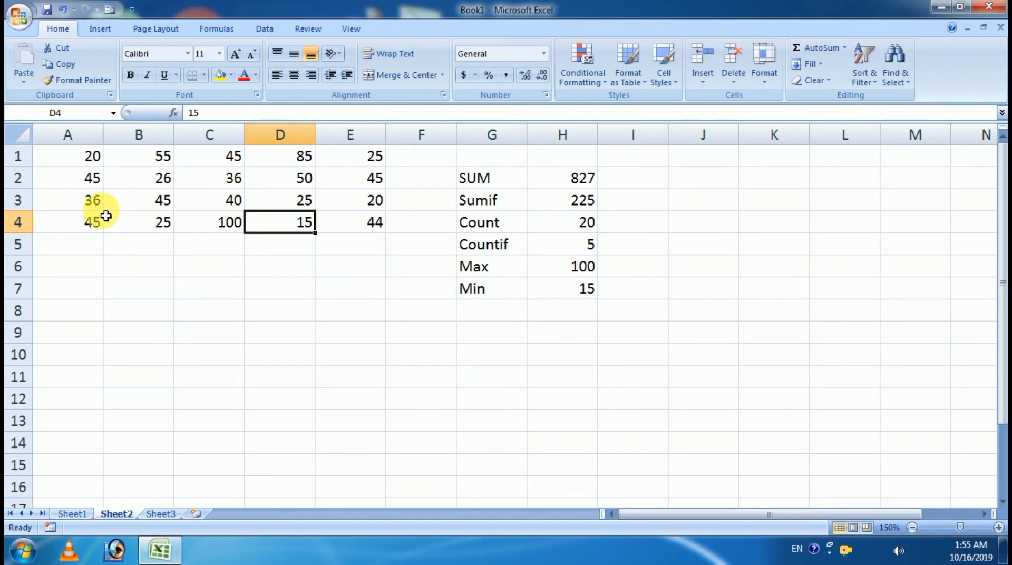
{"action": "left_click", "coordinate": [156, 228]}
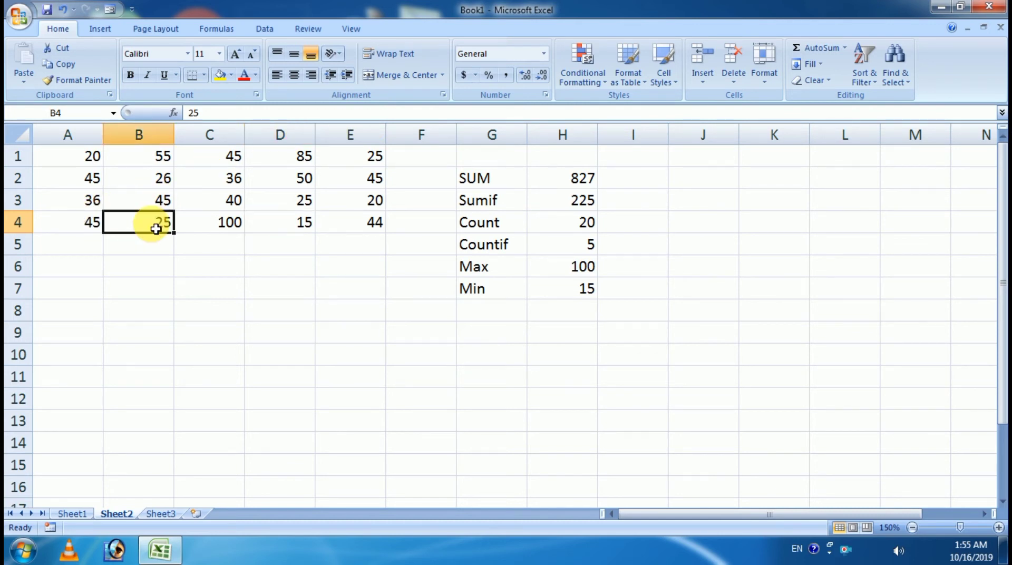
{"action": "type", "text": "10"}
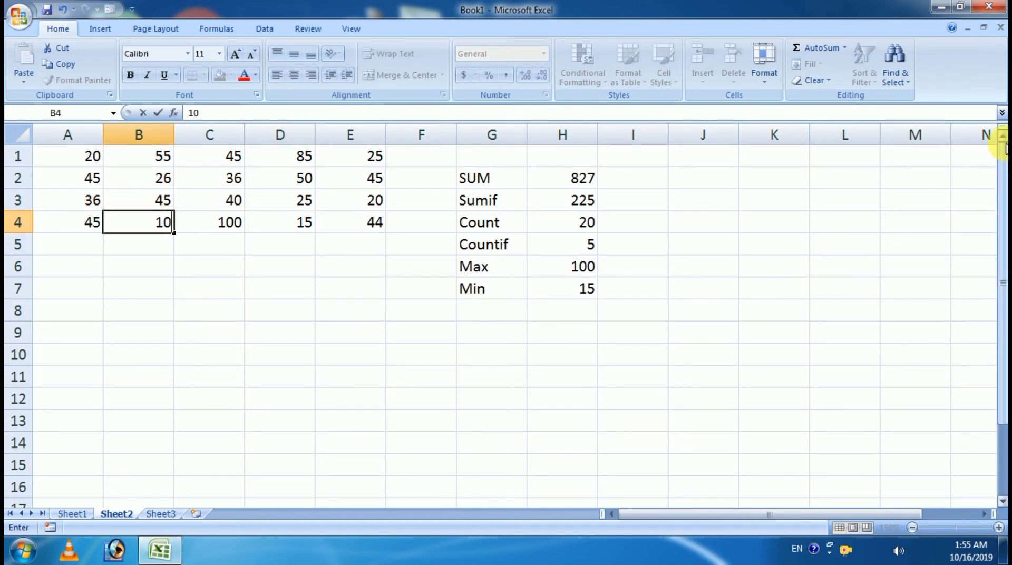
{"action": "key", "text": "BackSpace"}
{"action": "key", "text": "BackSpace"}
{"action": "type", "text": "9"}
{"action": "key", "text": "Return"}
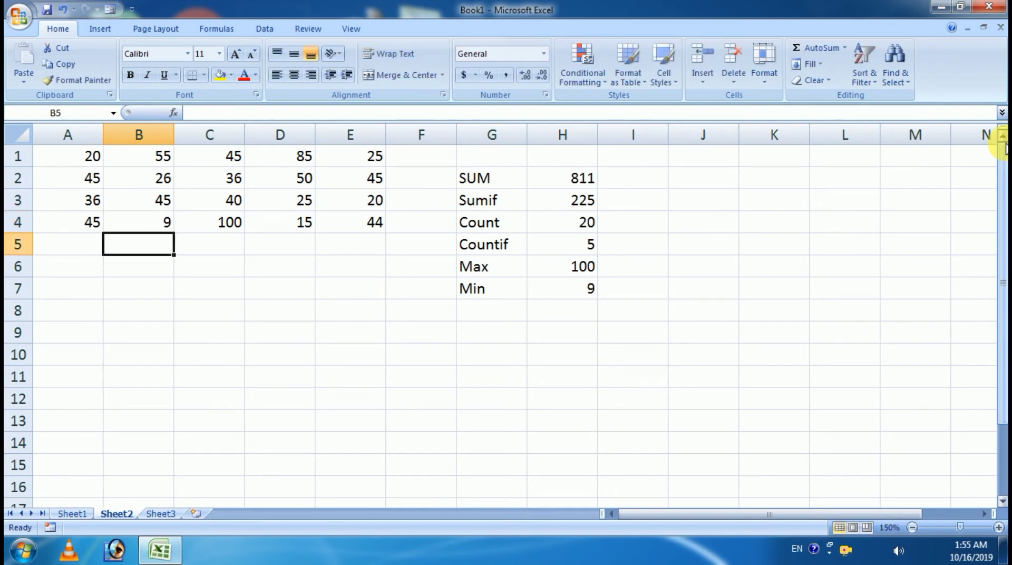
Step: Check the Min formula and B4's new value, then view Sheet1's function name list
{"action": "left_click", "coordinate": [566, 298]}
{"action": "left_click_drag", "start_coordinate": [90, 151], "coordinate": [378, 235]}
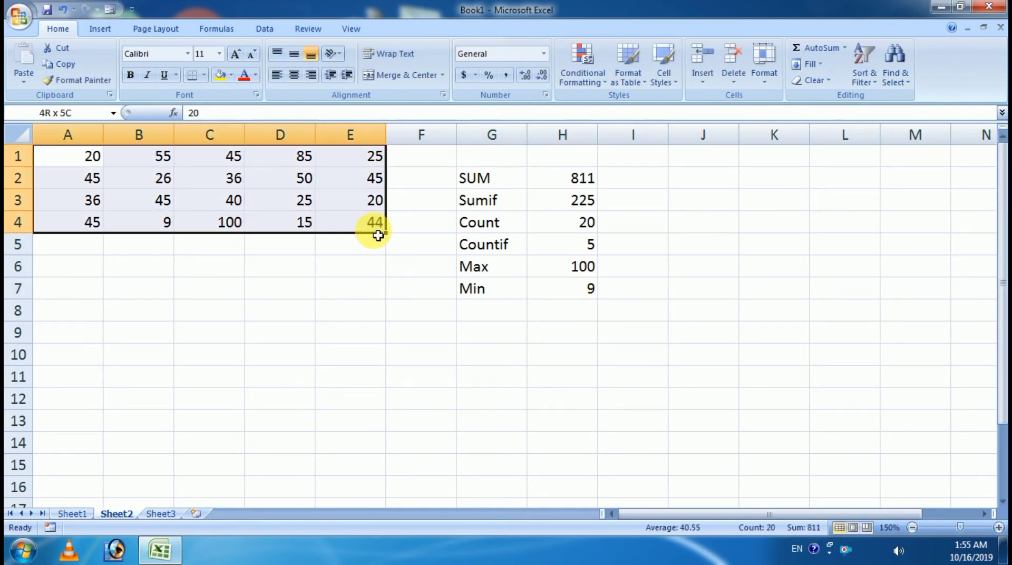
{"action": "left_click", "coordinate": [163, 226]}
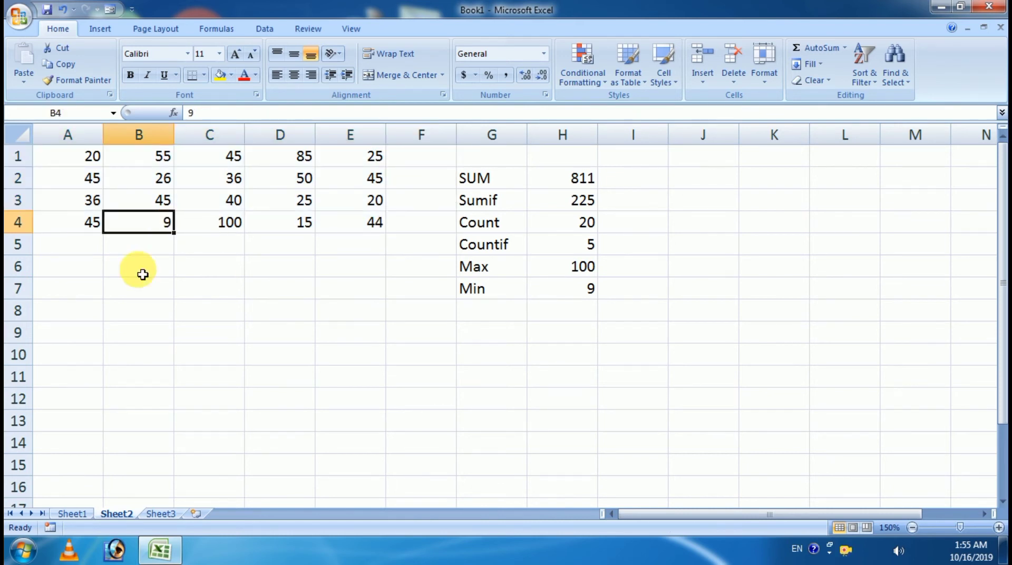
{"action": "left_click", "coordinate": [502, 289]}
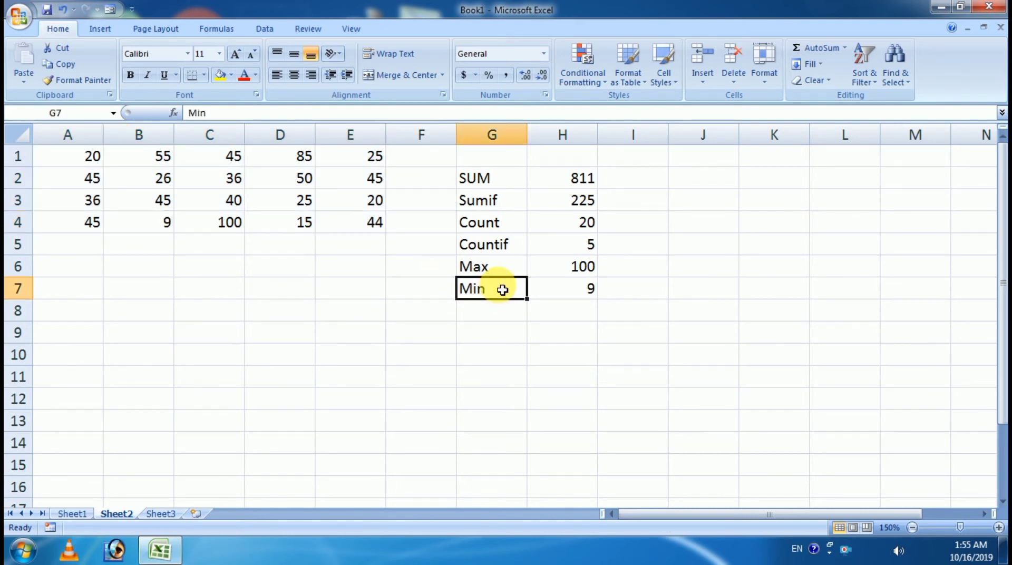
{"action": "left_click", "coordinate": [563, 290]}
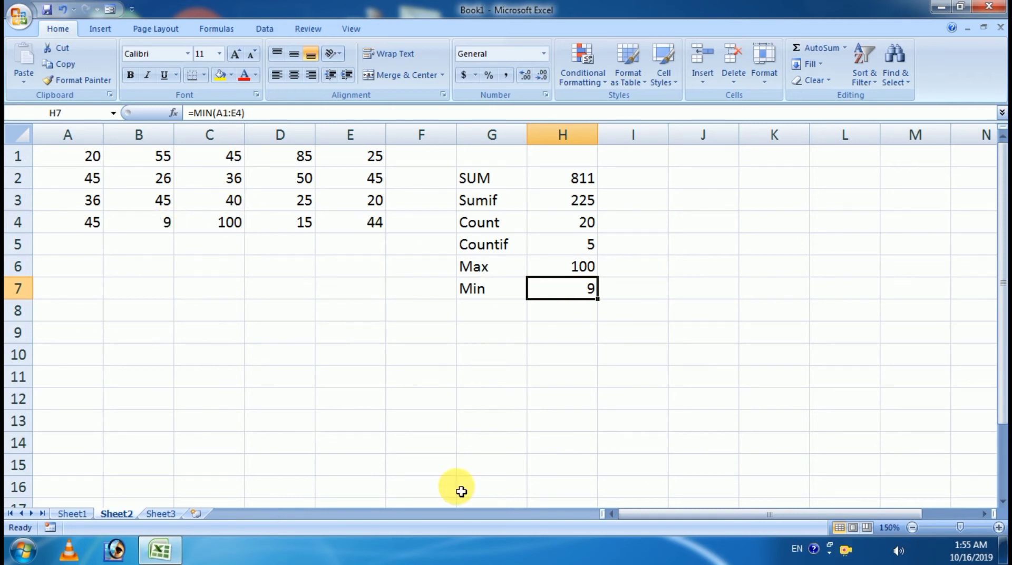
{"action": "left_click", "coordinate": [72, 514]}
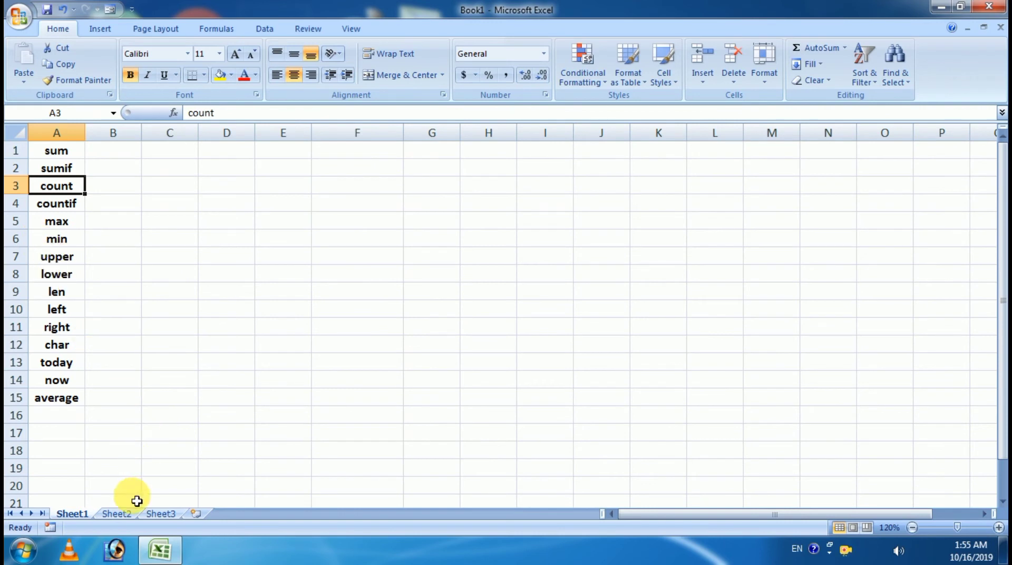
Step: Return to Sheet2 and select cell B7 for a sample name
{"action": "left_click", "coordinate": [116, 514]}
{"action": "left_click", "coordinate": [501, 314]}
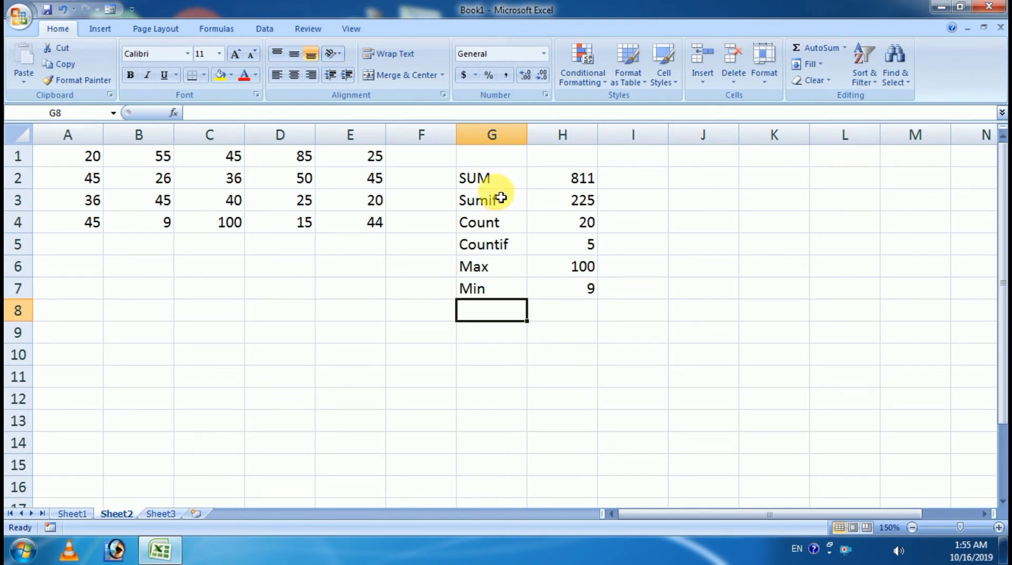
{"action": "left_click", "coordinate": [136, 298]}
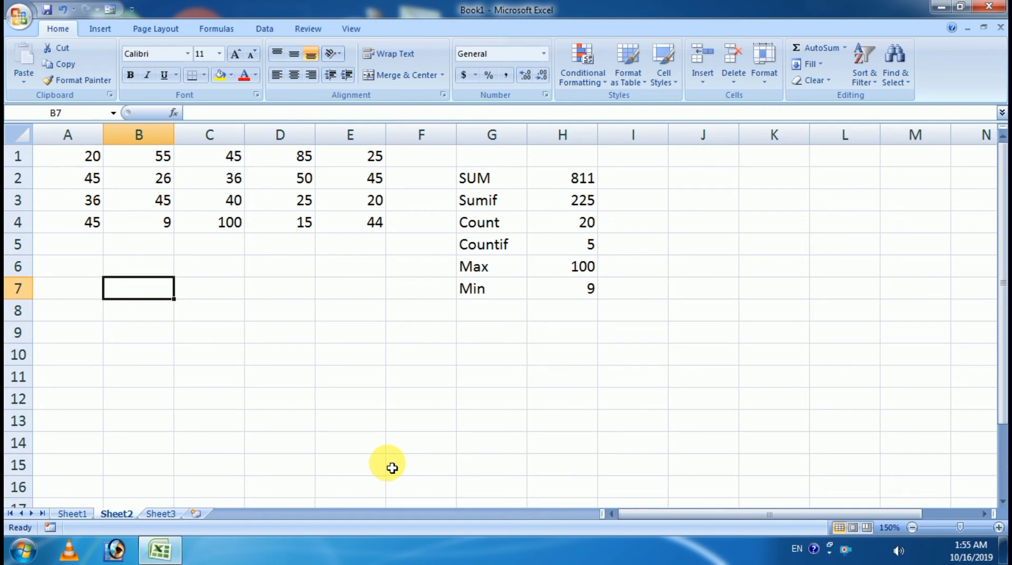
Step: Enter a lowercase sample name in B7 and the label 'UPPER' in G8
{"action": "type", "text": "ajay"}
{"action": "key", "text": "Tab"}
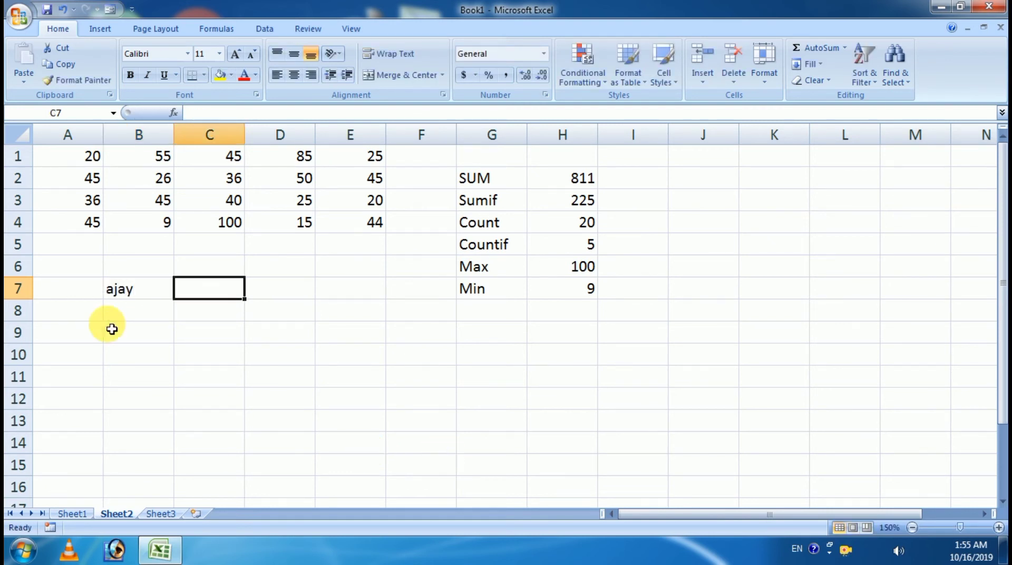
{"action": "left_click", "coordinate": [492, 315]}
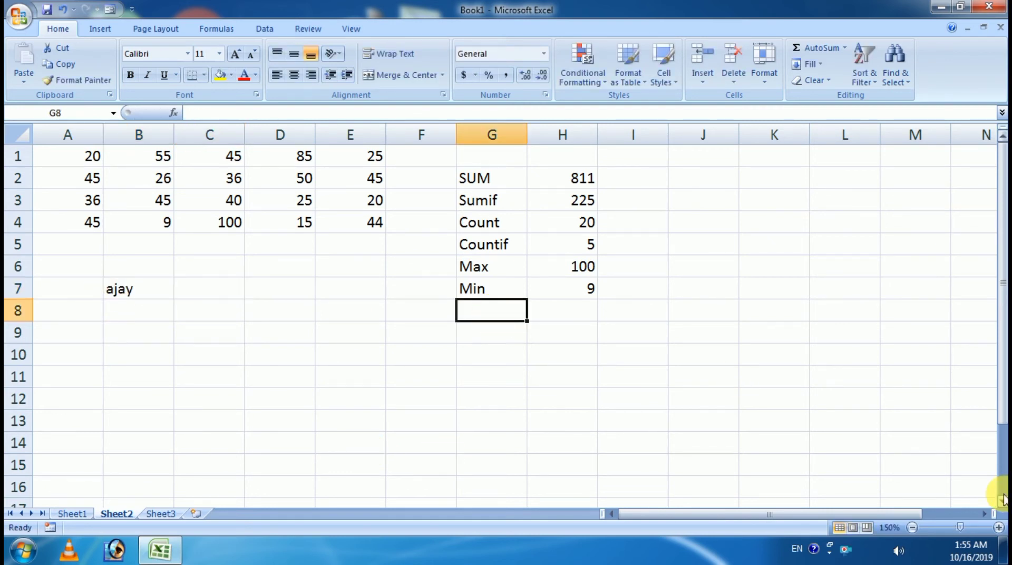
{"action": "type", "text": "Upp"}
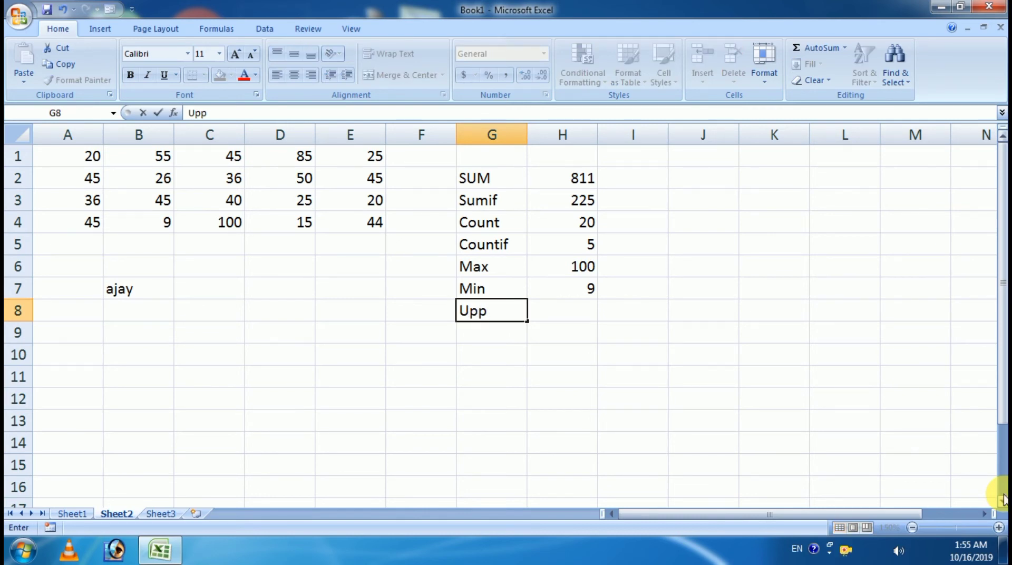
{"action": "key", "text": "BackSpace"}
{"action": "key", "text": "BackSpace"}
{"action": "type", "text": "Pp"}
{"action": "key", "text": "BackSpace"}
{"action": "type", "text": "PER"}
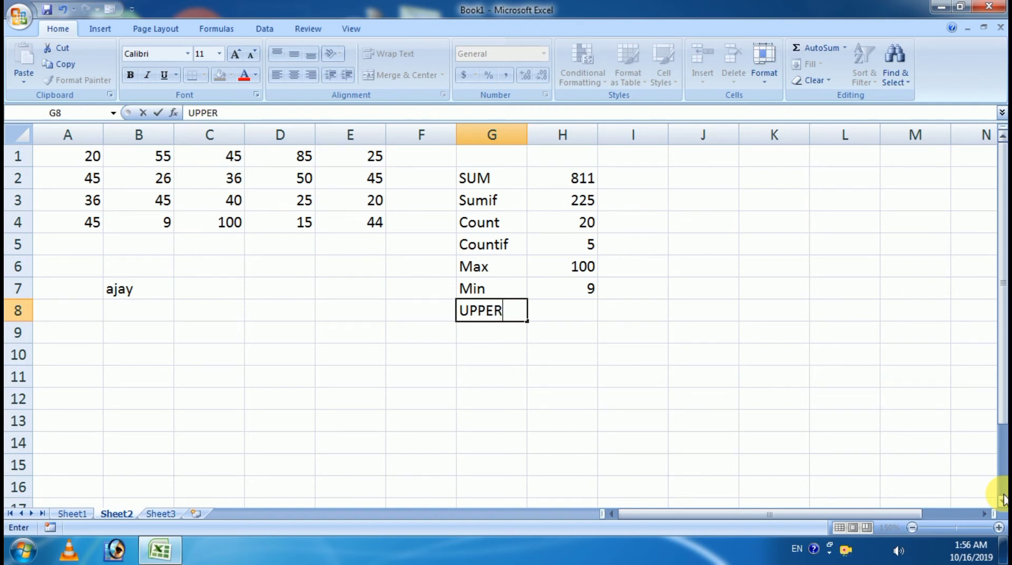
{"action": "key", "text": "Tab"}
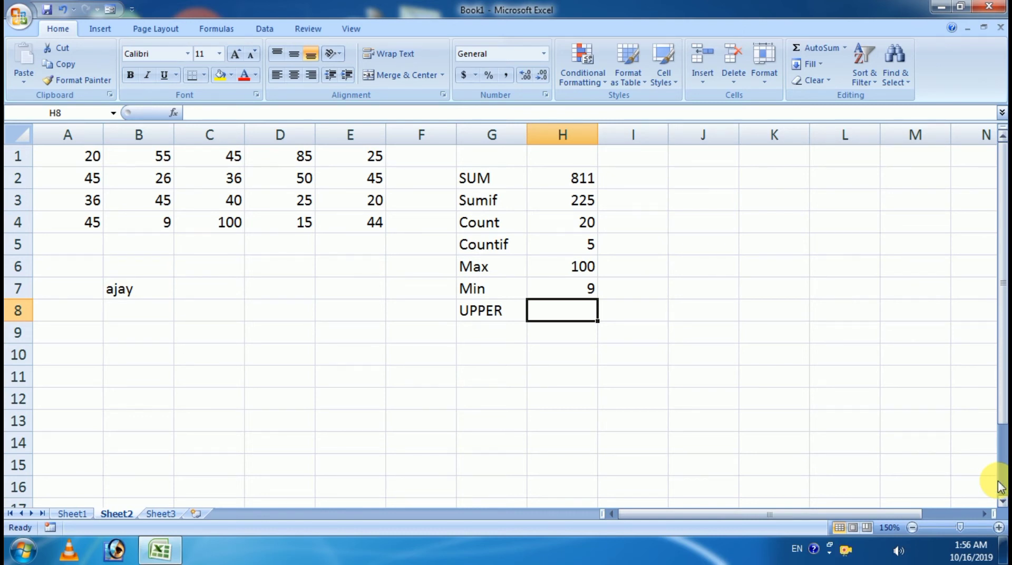
Step: Enter =UPPER(B7) in H8 to show the name in capital letters
{"action": "type", "text": "=up"}
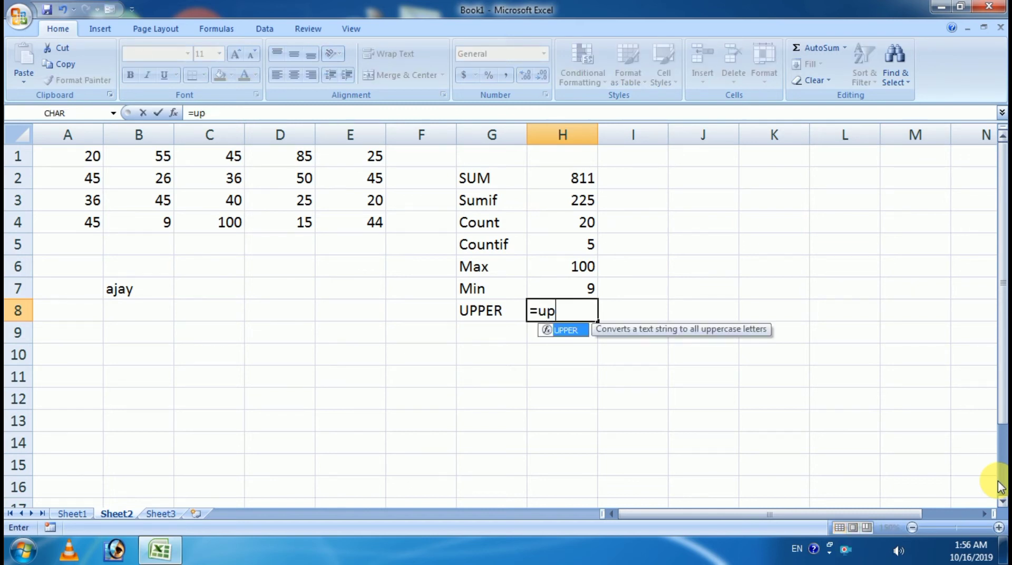
{"action": "key", "text": "Tab"}
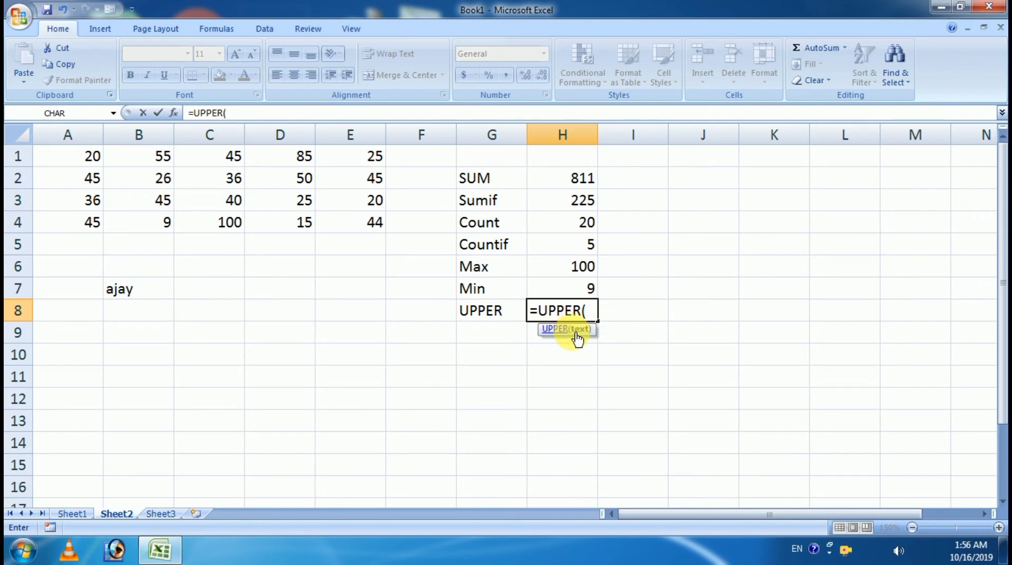
{"action": "left_click", "coordinate": [124, 295]}
{"action": "type", "text": ")"}
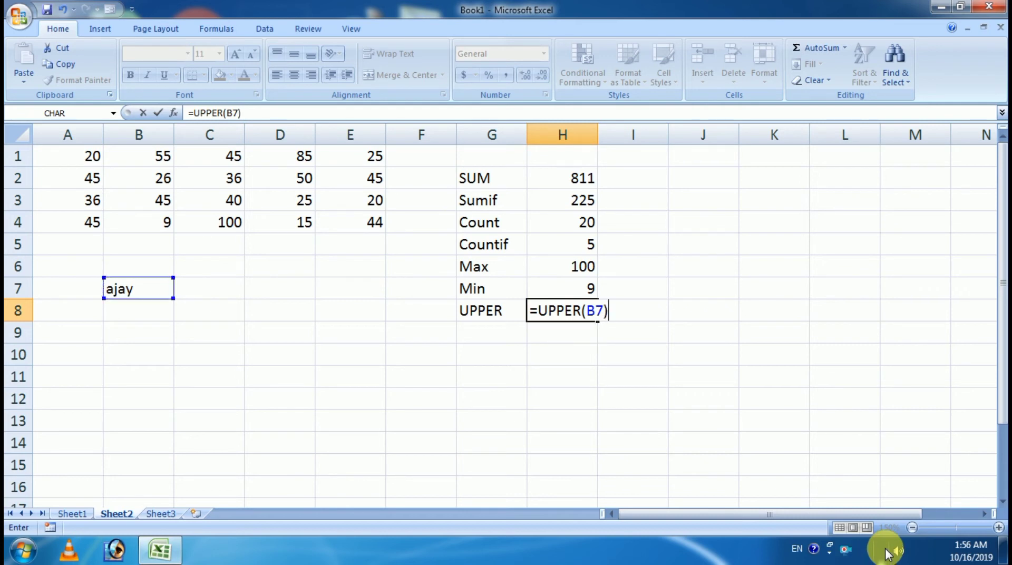
{"action": "key", "text": "Return"}
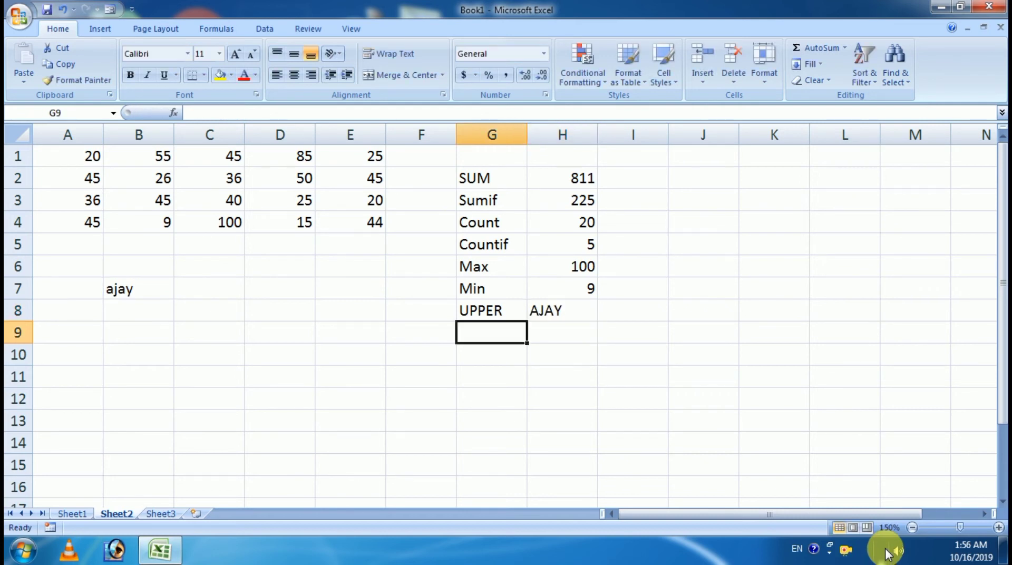
{"action": "left_click", "coordinate": [557, 311]}
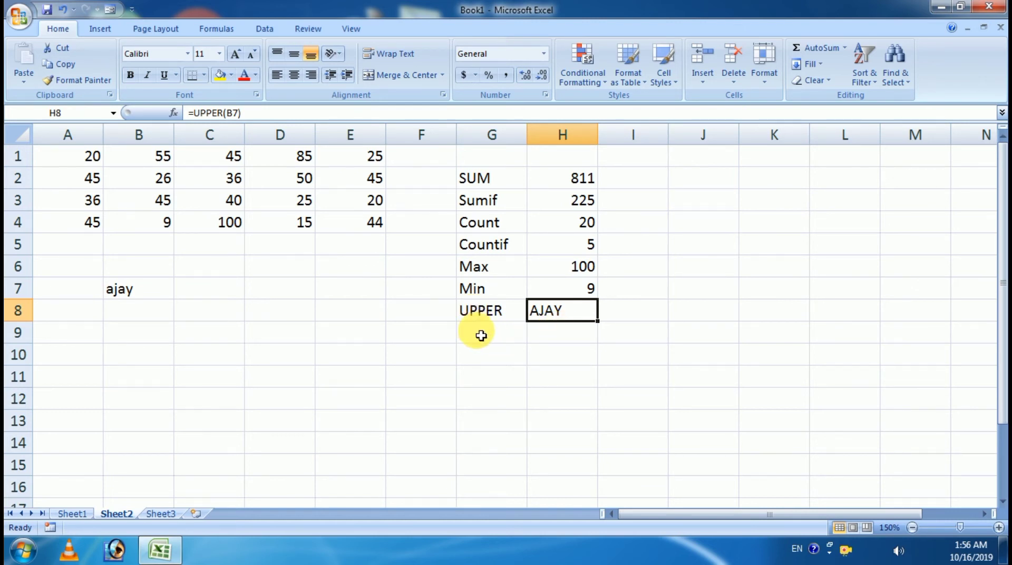
{"action": "left_click", "coordinate": [515, 334]}
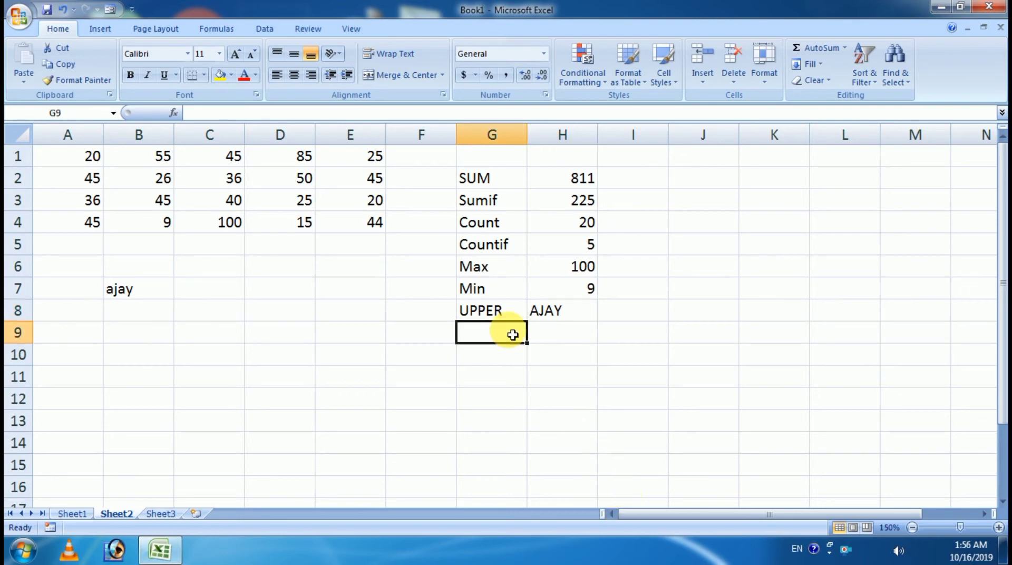
Step: Label G9 'lower' and enter =LOWER(H8) in H9 to return the name in lowercase
{"action": "left_click", "coordinate": [1004, 551]}
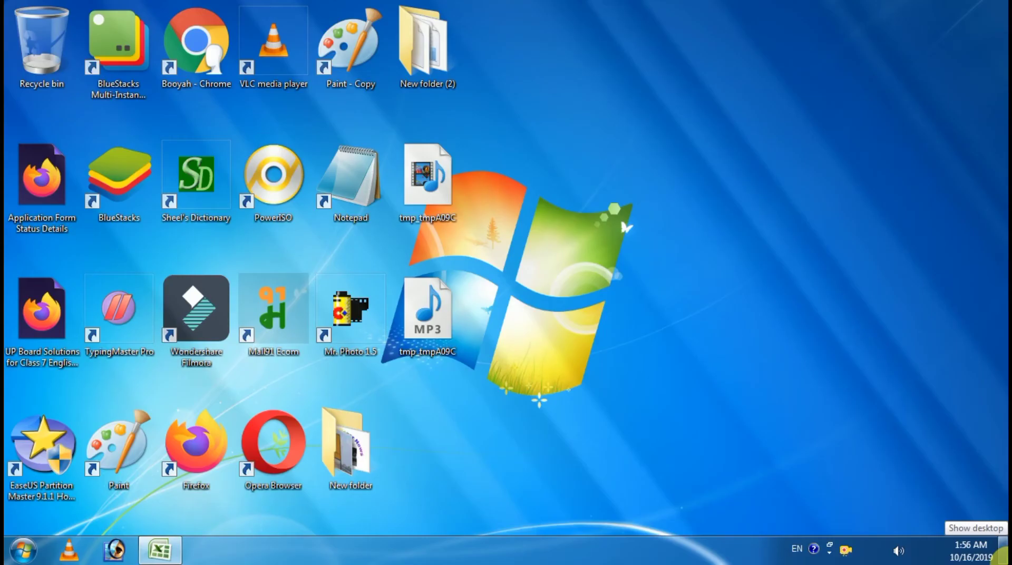
{"action": "left_click", "coordinate": [1002, 552]}
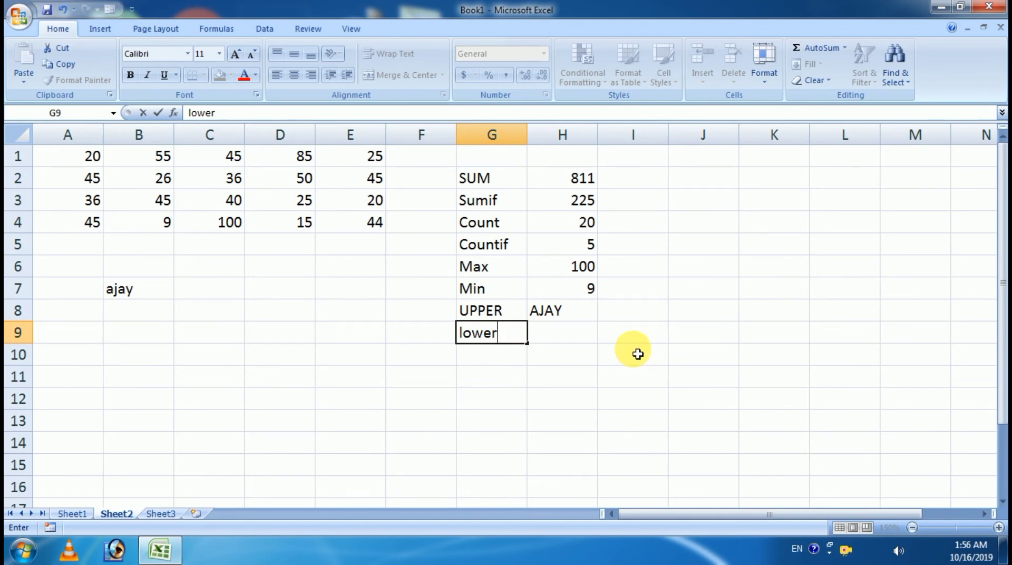
{"action": "key", "text": "Tab"}
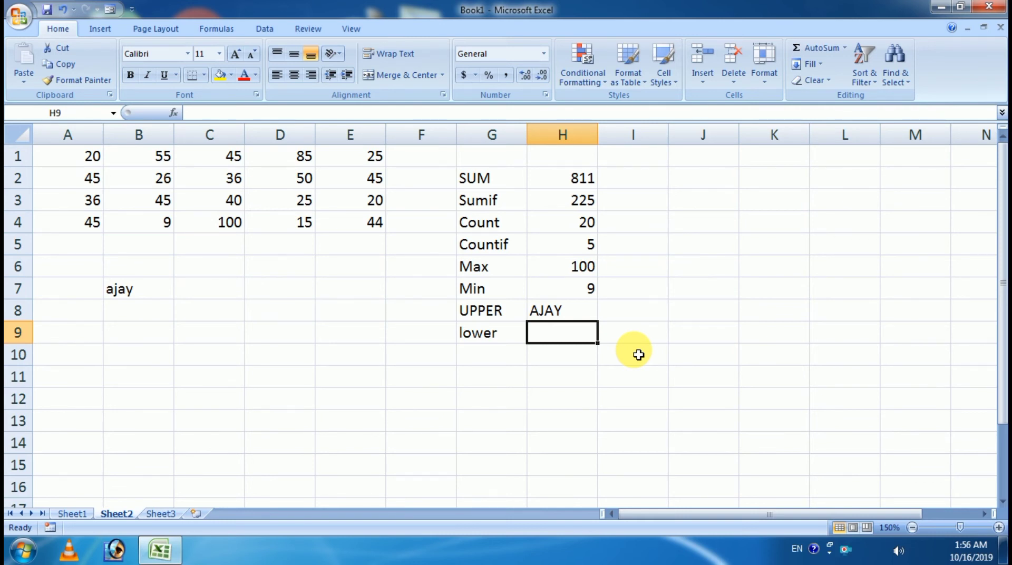
{"action": "type", "text": "=lo"}
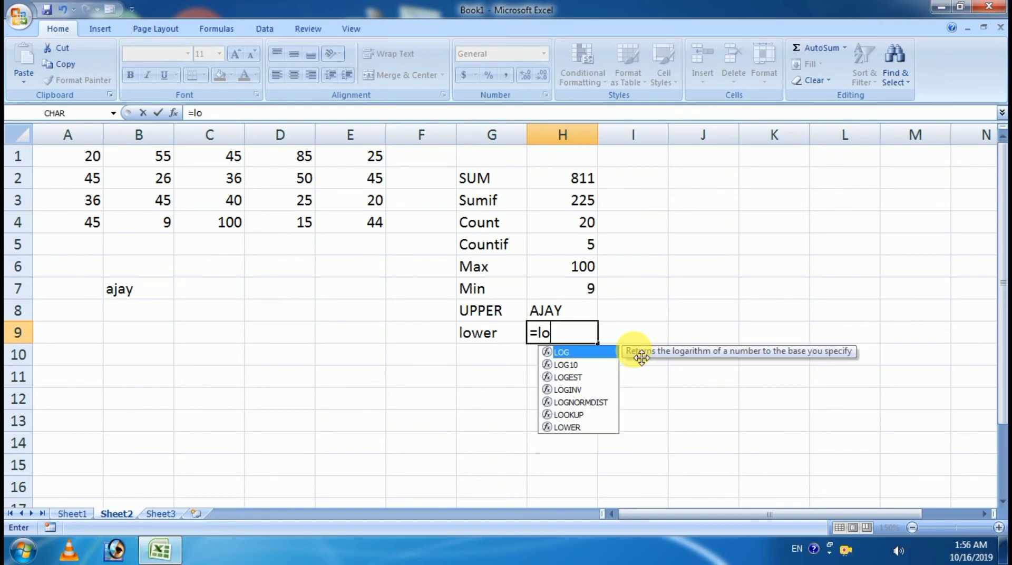
{"action": "type", "text": "w"}
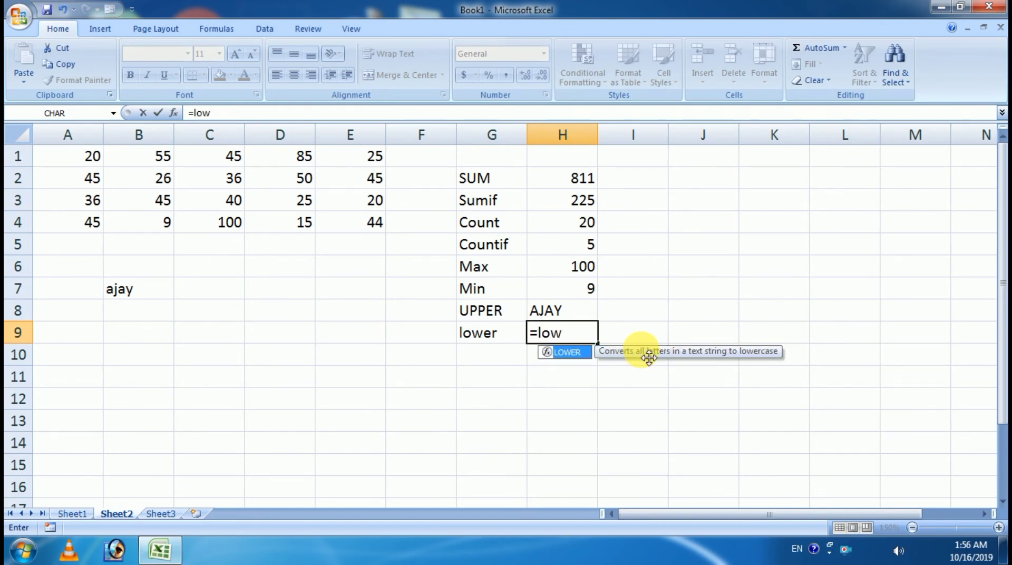
{"action": "key", "text": "Tab"}
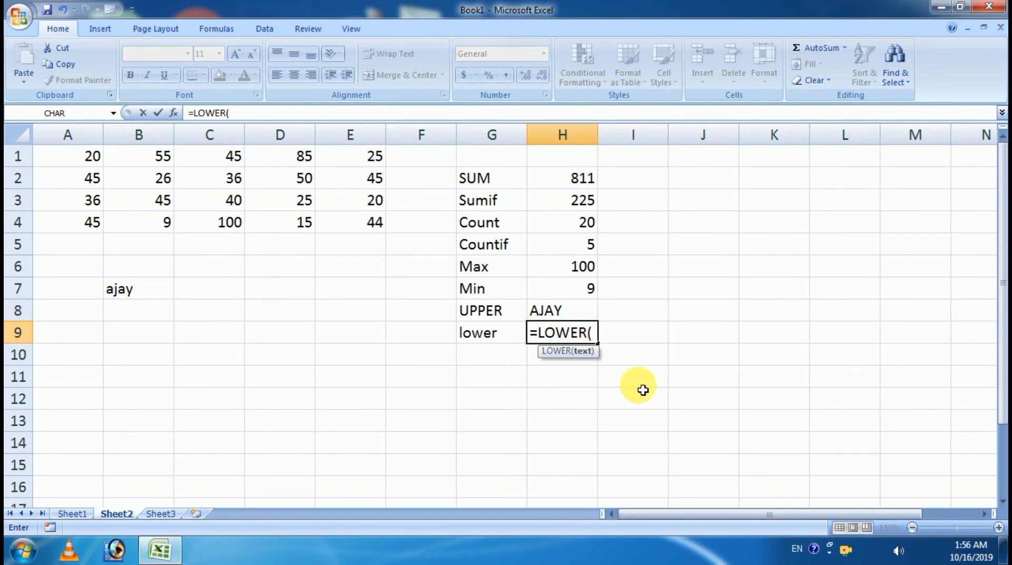
{"action": "left_click", "coordinate": [559, 312]}
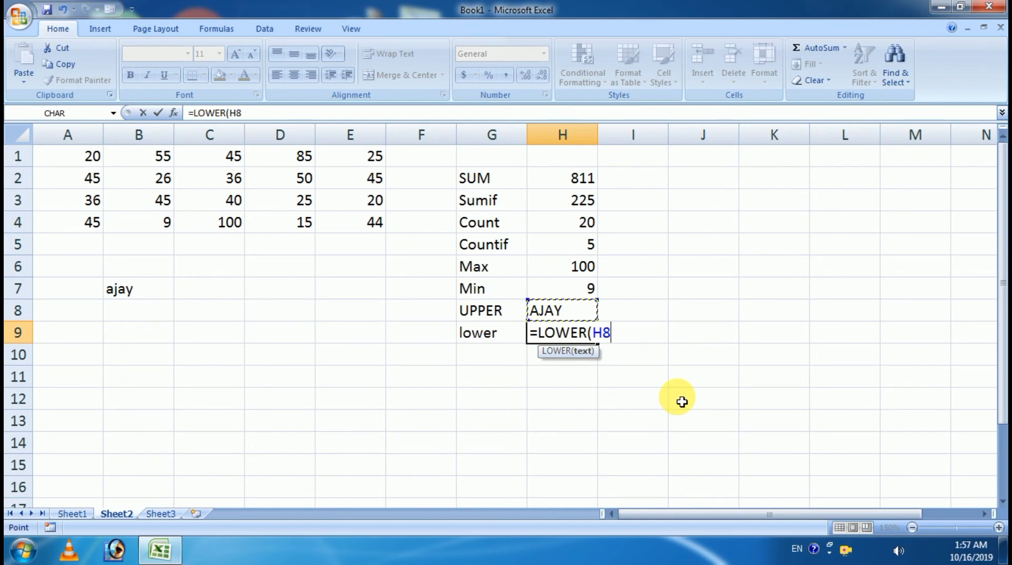
{"action": "type", "text": ")"}
{"action": "key", "text": "Return"}
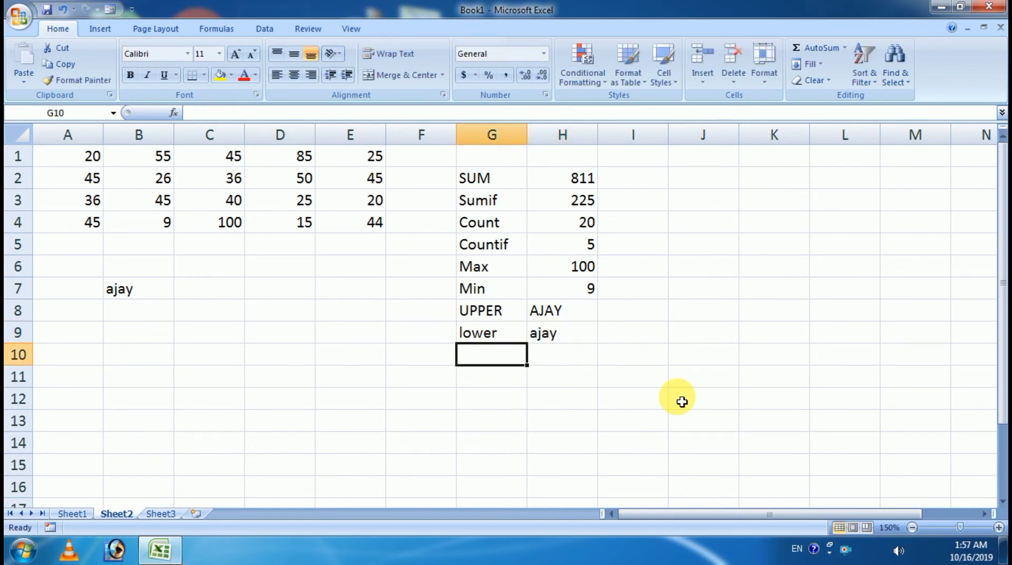
{"action": "left_click", "coordinate": [590, 332]}
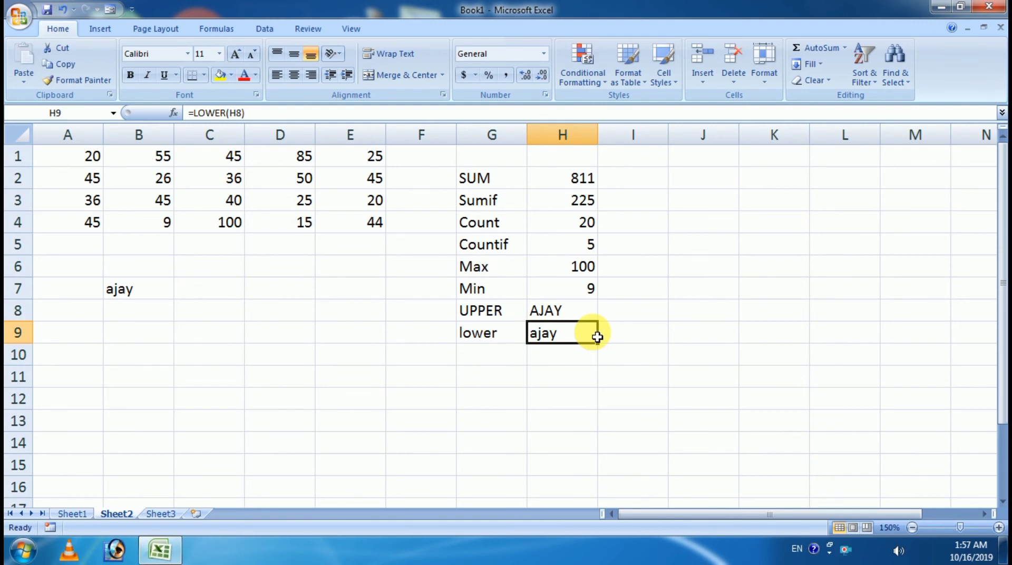
Step: Review the function labels, glance at Sheet1's function list, and return to Sheet2
{"action": "left_click", "coordinate": [503, 318]}
{"action": "left_click", "coordinate": [499, 330]}
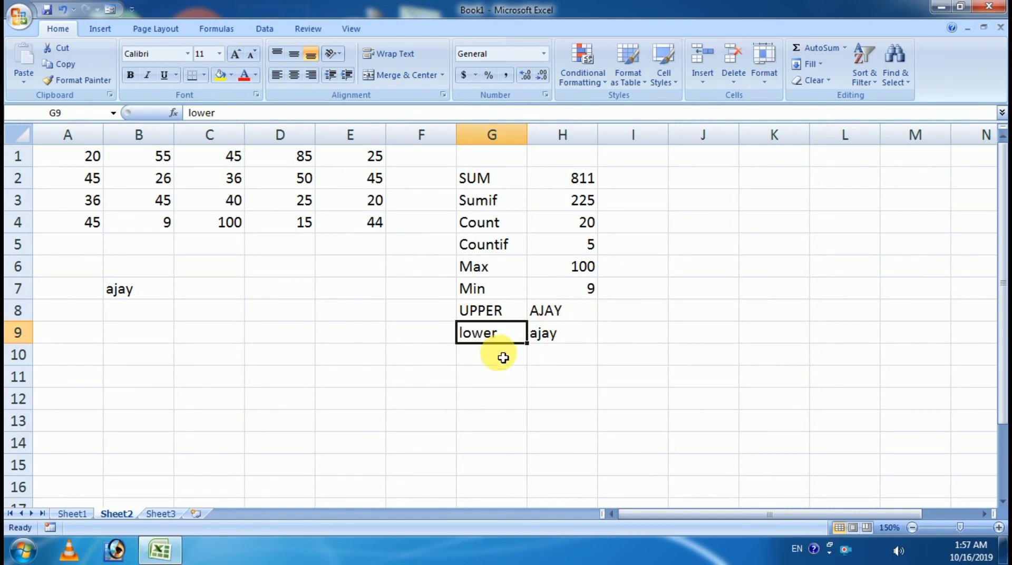
{"action": "left_click", "coordinate": [74, 514]}
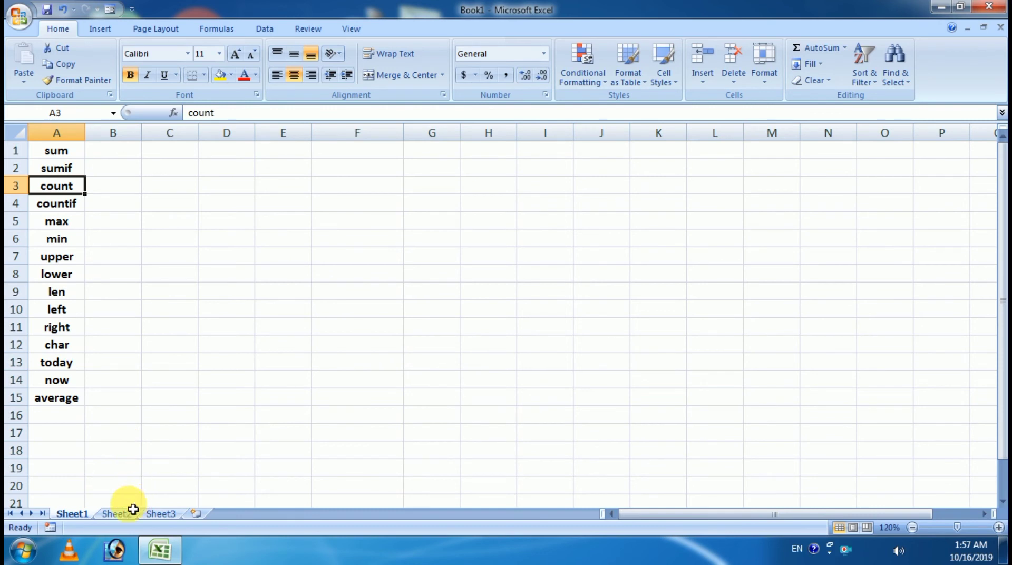
{"action": "left_click", "coordinate": [119, 513]}
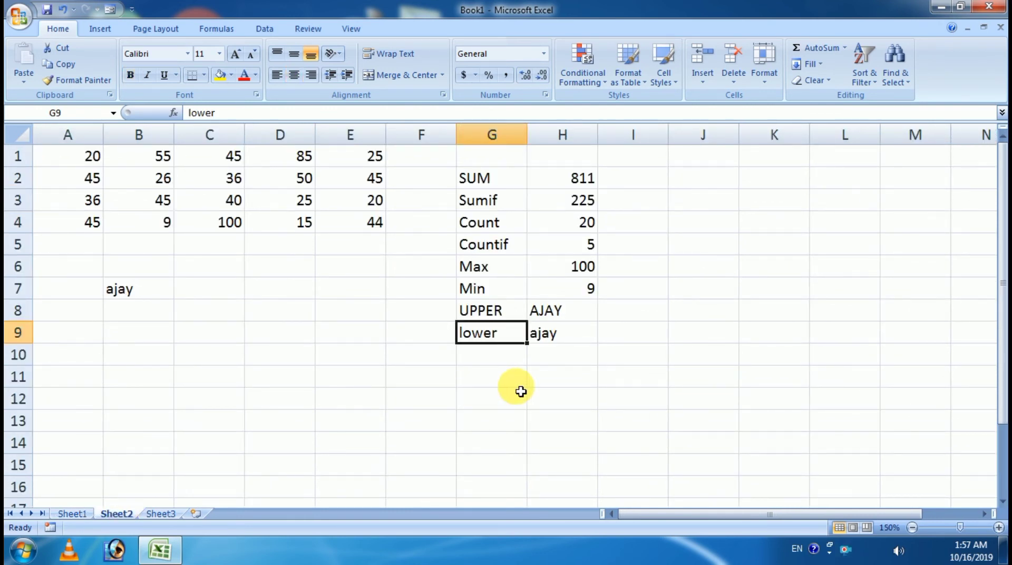
{"action": "left_click", "coordinate": [451, 356]}
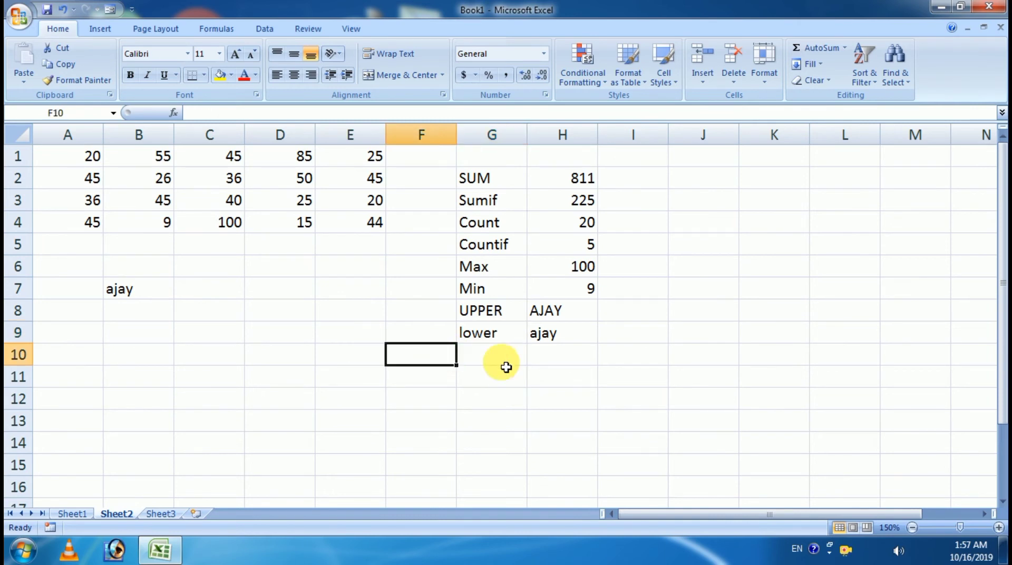
Step: Enter the label 'Len' in G10 and look at the name in B7
{"action": "left_click", "coordinate": [515, 362]}
{"action": "type", "text": "Len"}
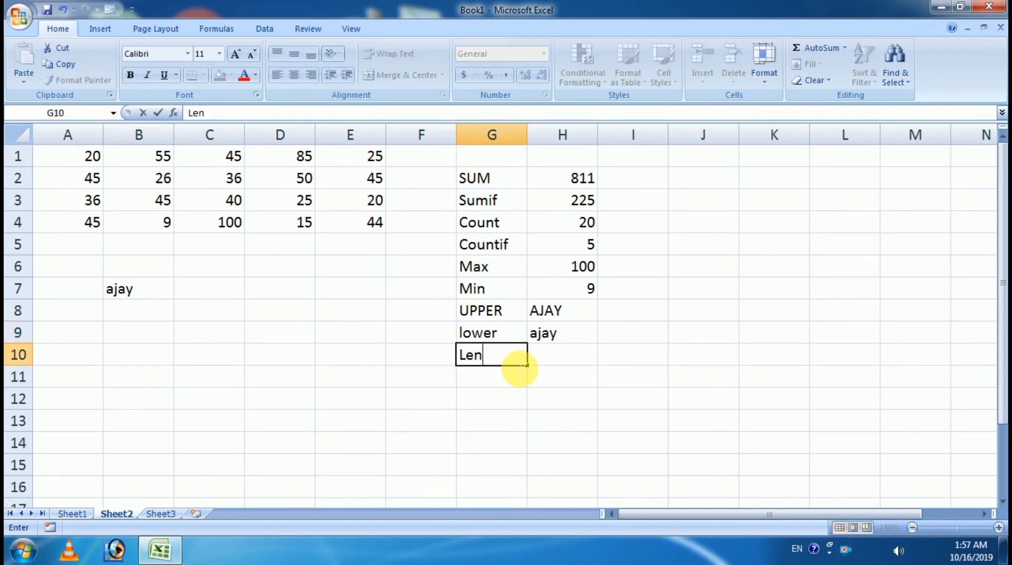
{"action": "key", "text": "Tab"}
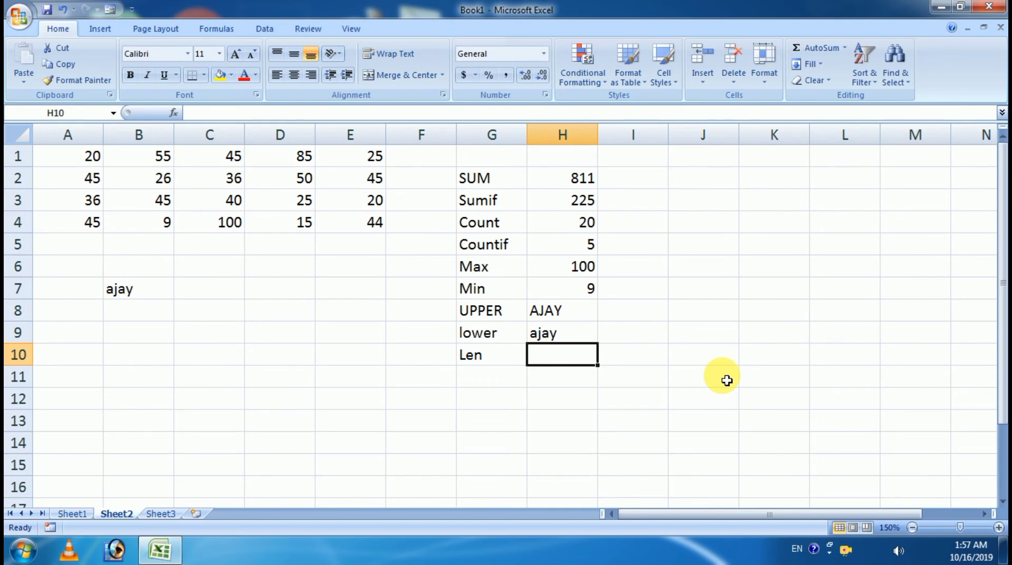
{"action": "left_click", "coordinate": [148, 288]}
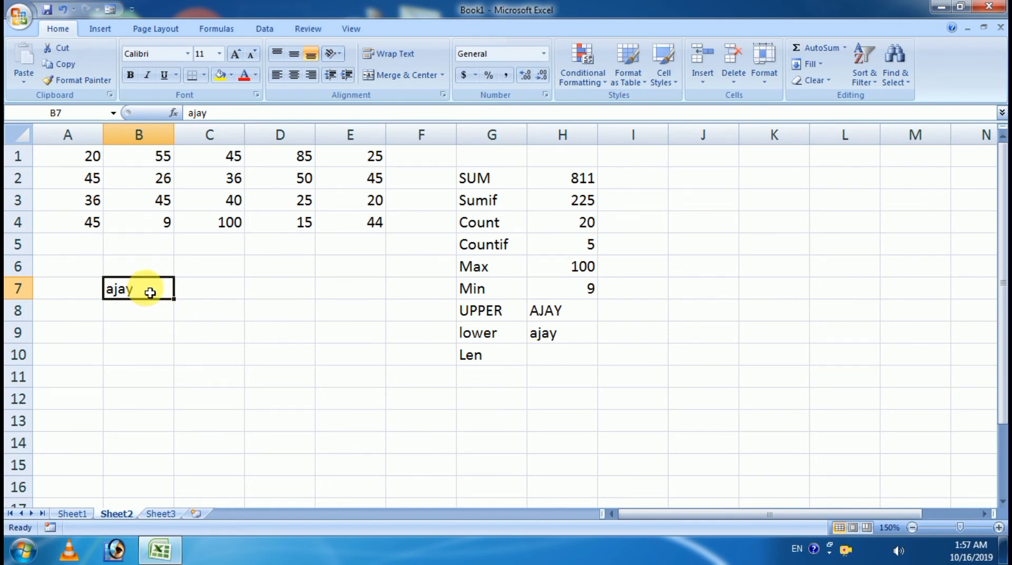
Step: Enter =LEN(B7) in H10 so it counts the name's 4 characters
{"action": "left_click", "coordinate": [538, 358]}
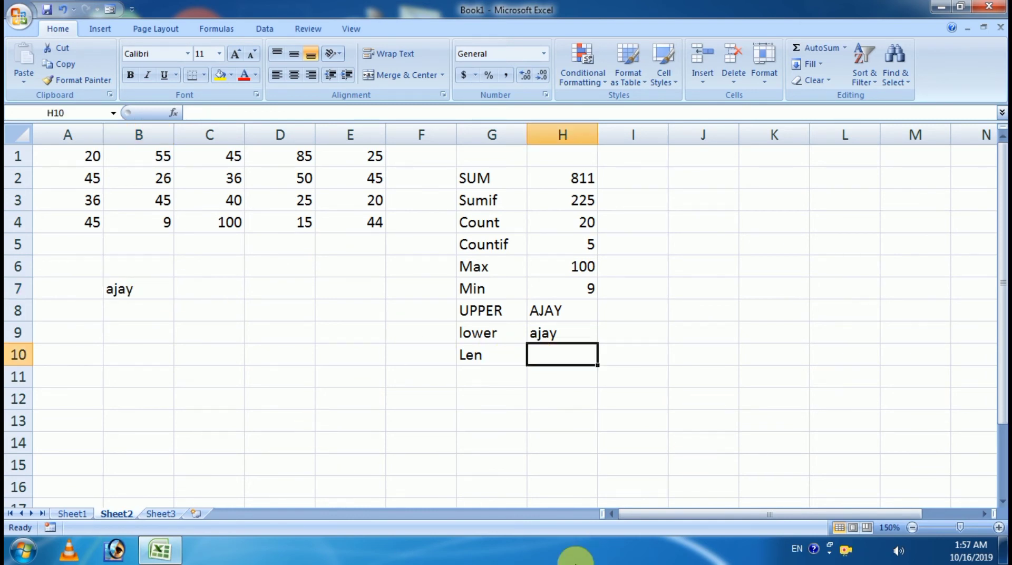
{"action": "type", "text": "=len"}
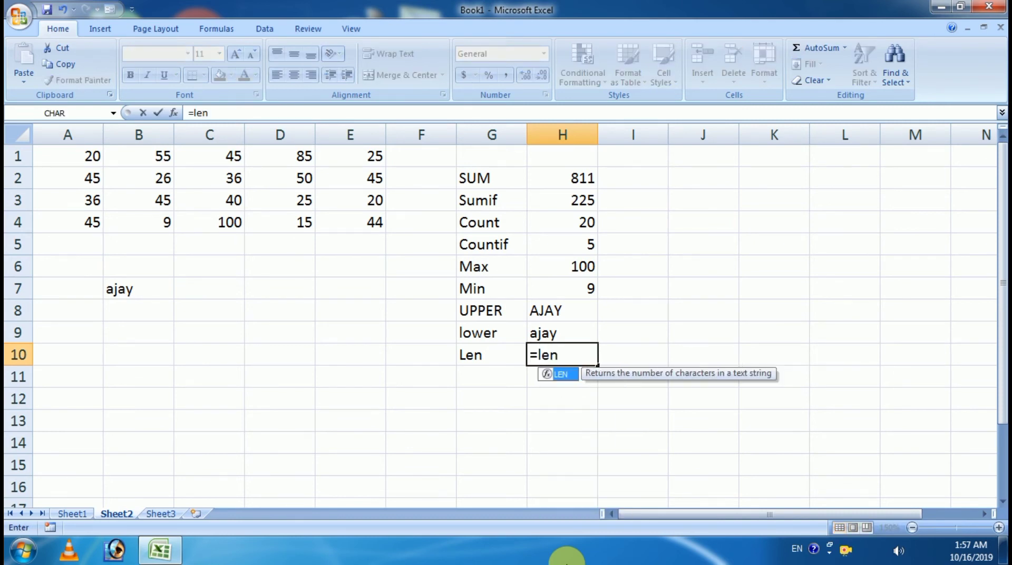
{"action": "key", "text": "Tab"}
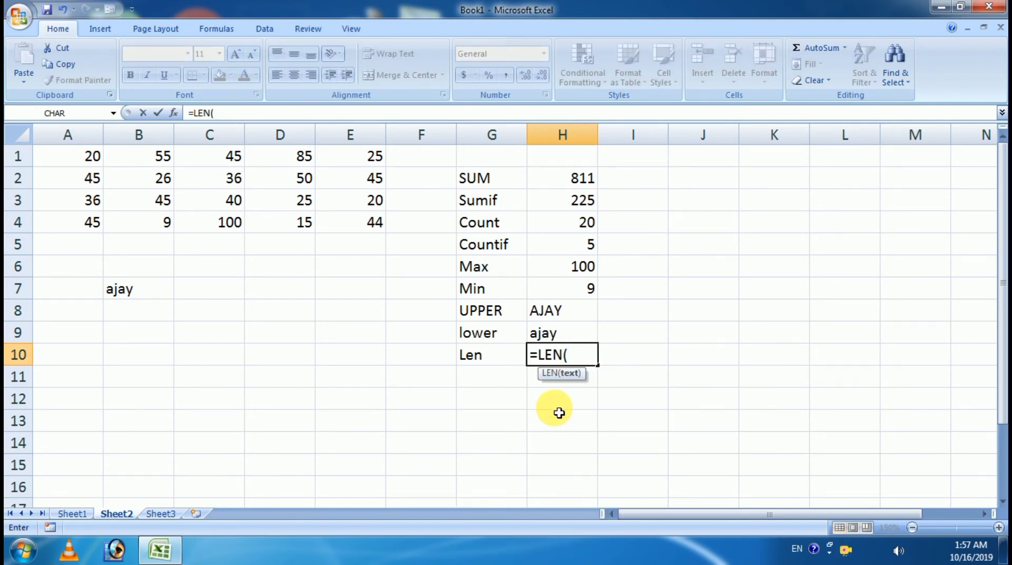
{"action": "left_click", "coordinate": [141, 294]}
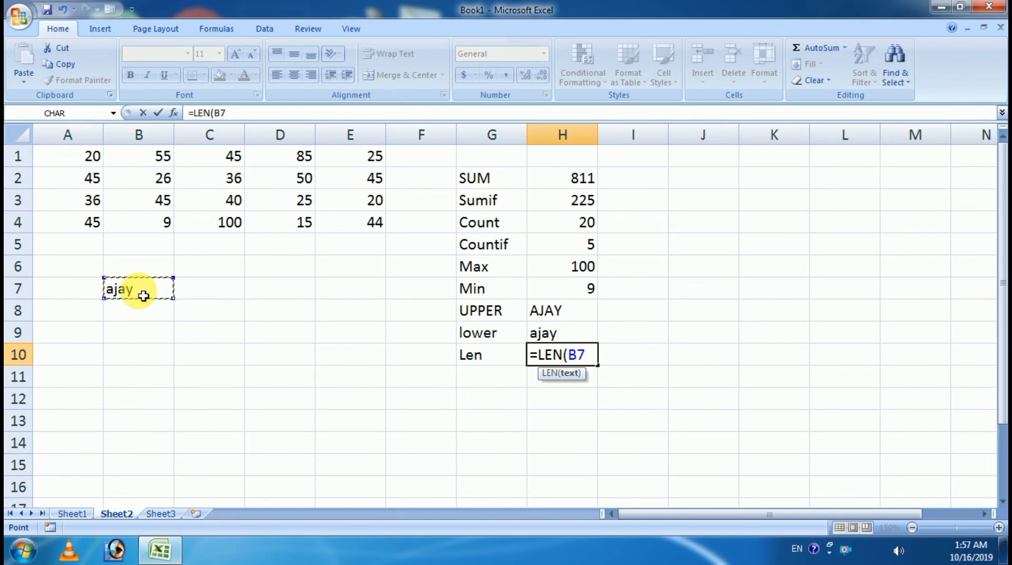
{"action": "type", "text": ")"}
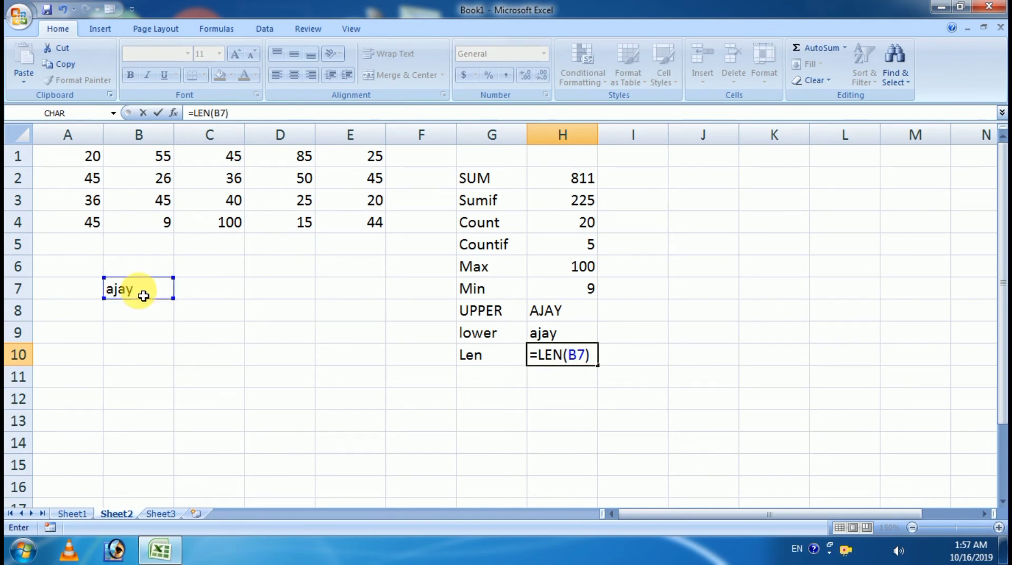
{"action": "key", "text": "Return"}
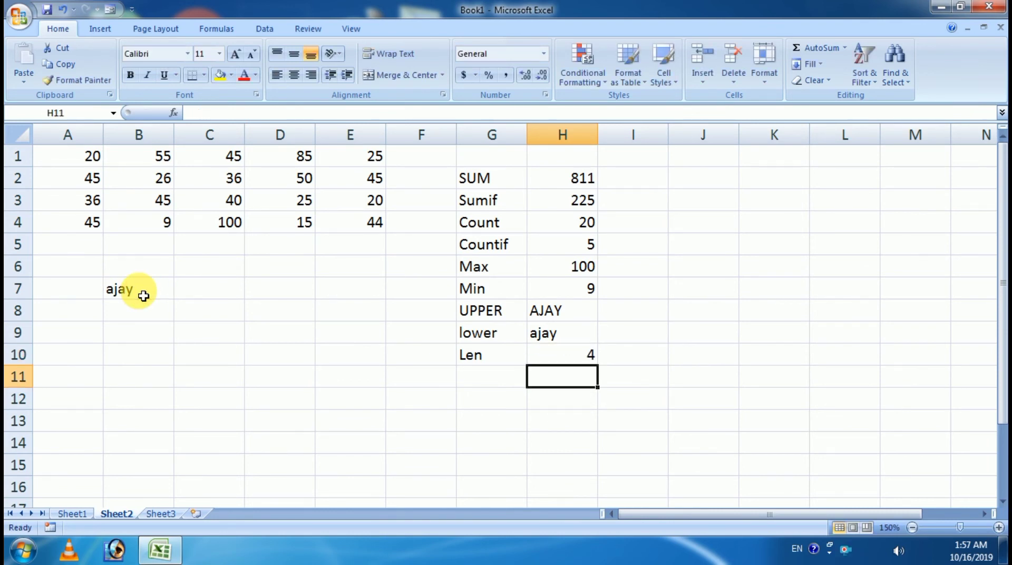
{"action": "left_click", "coordinate": [584, 354]}
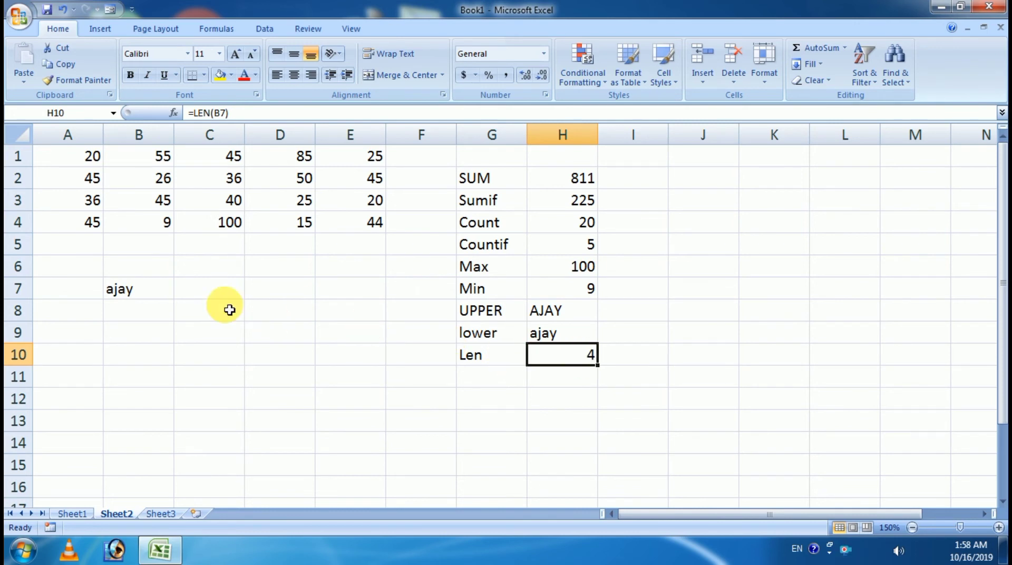
{"action": "double_click", "coordinate": [139, 289]}
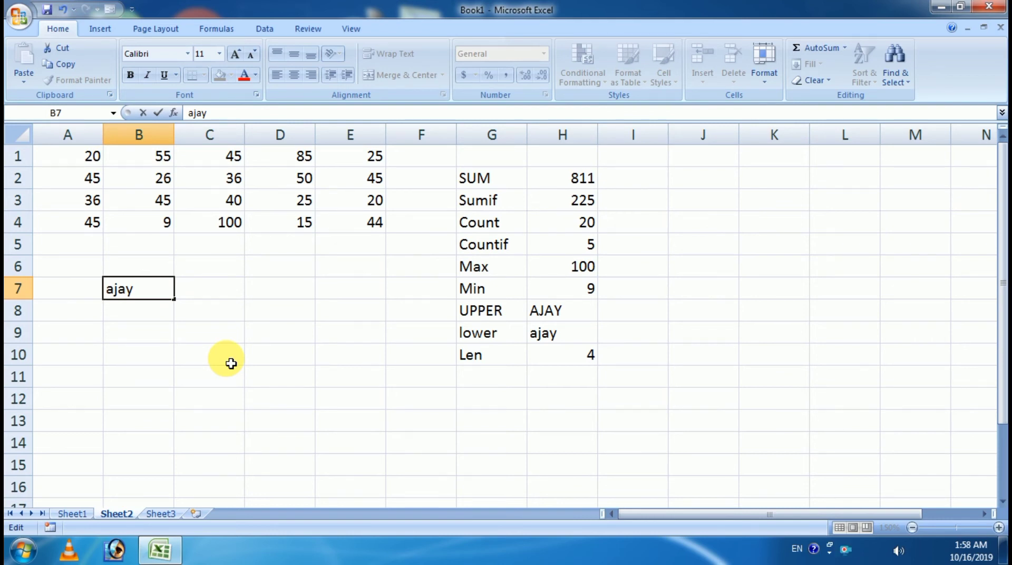
Step: Append a space and a surname to the name in B7, updating the Len result
{"action": "key", "text": "Return"}
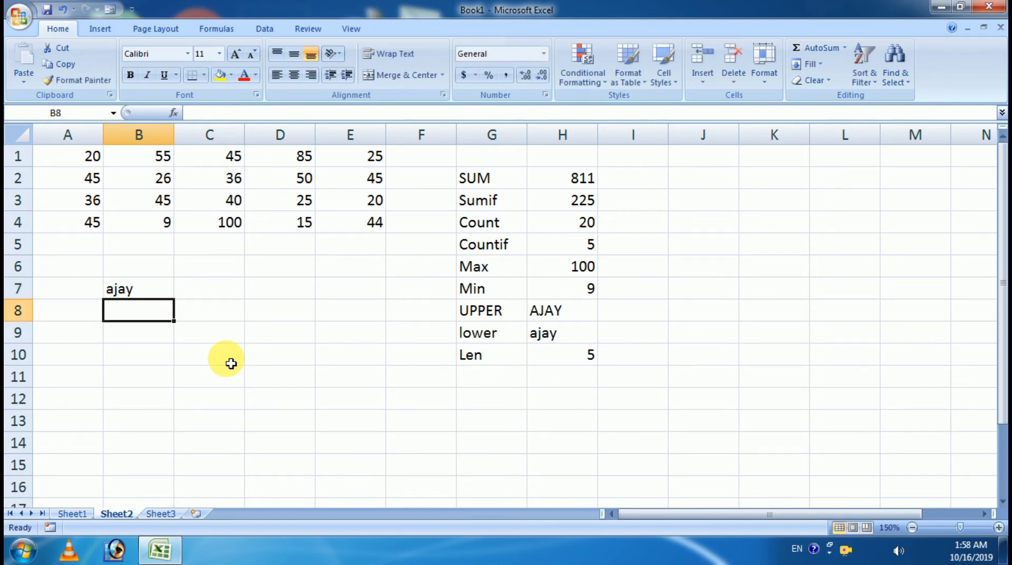
{"action": "left_click", "coordinate": [584, 355]}
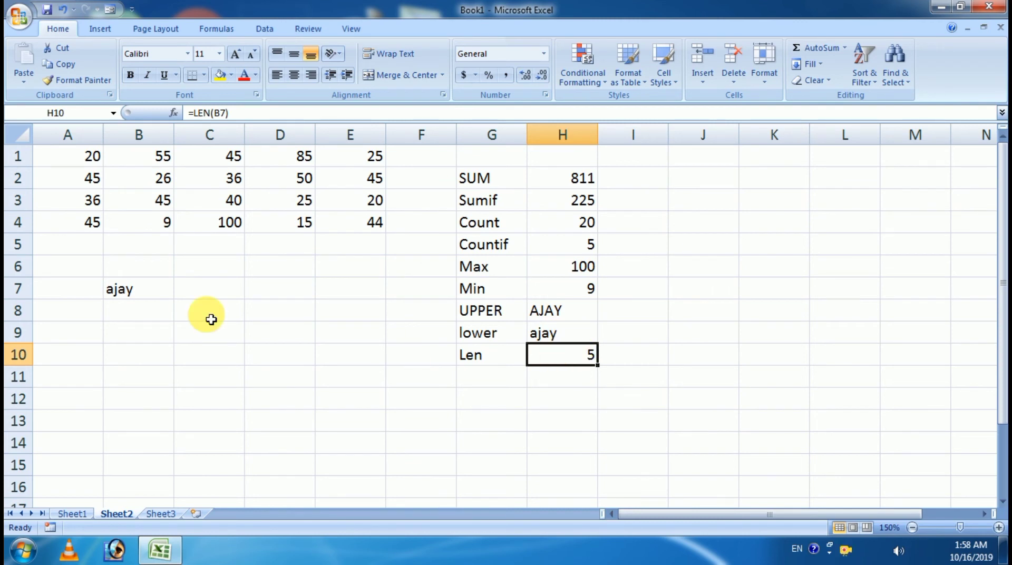
{"action": "double_click", "coordinate": [153, 288]}
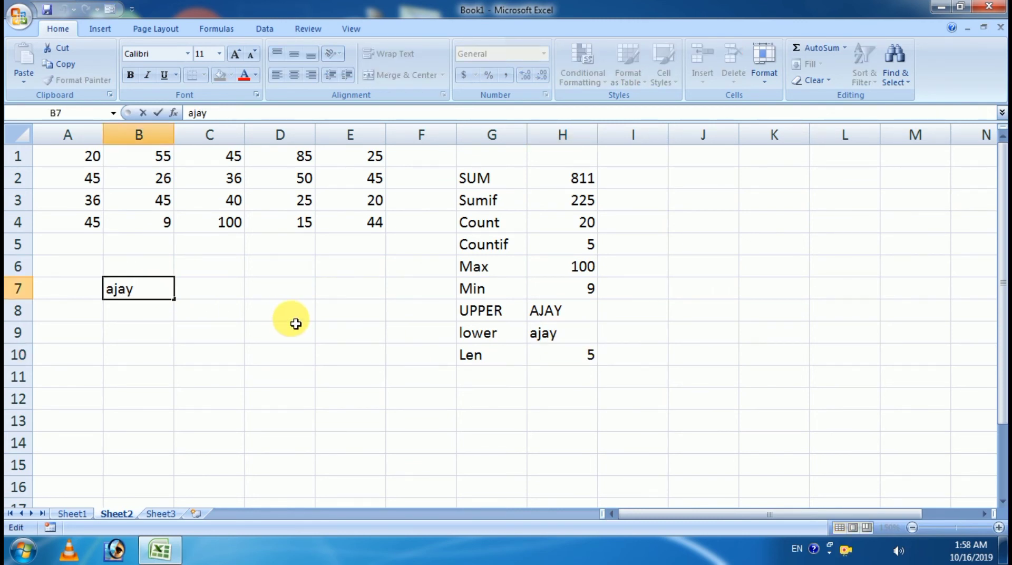
{"action": "type", "text": "Kumar"}
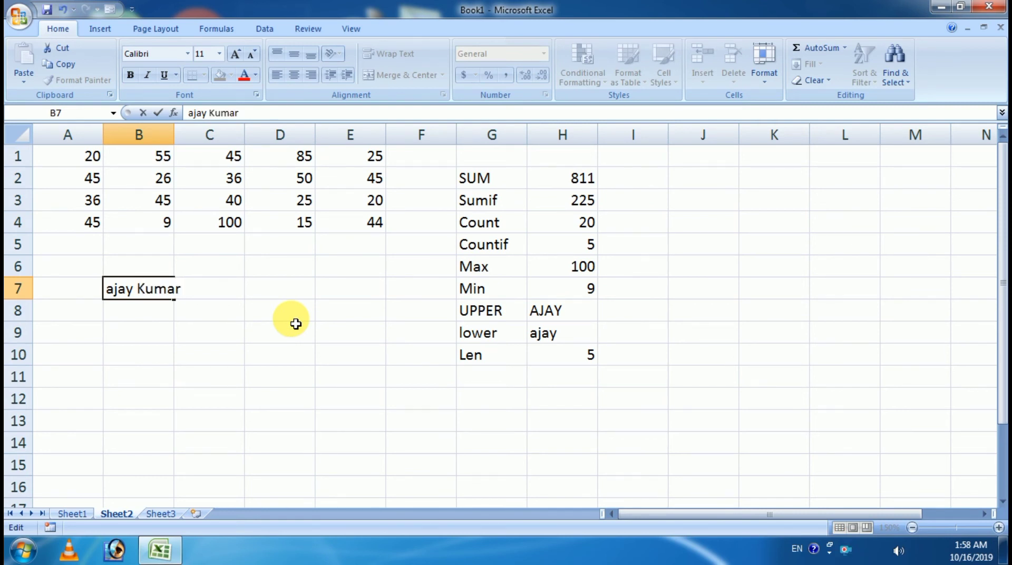
{"action": "key", "text": "Return"}
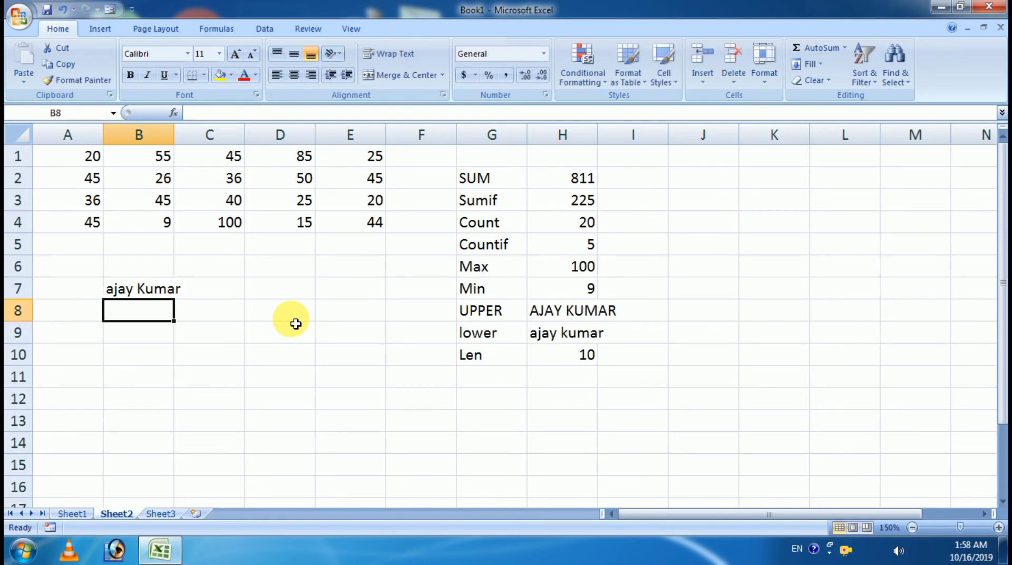
{"action": "left_click", "coordinate": [584, 360]}
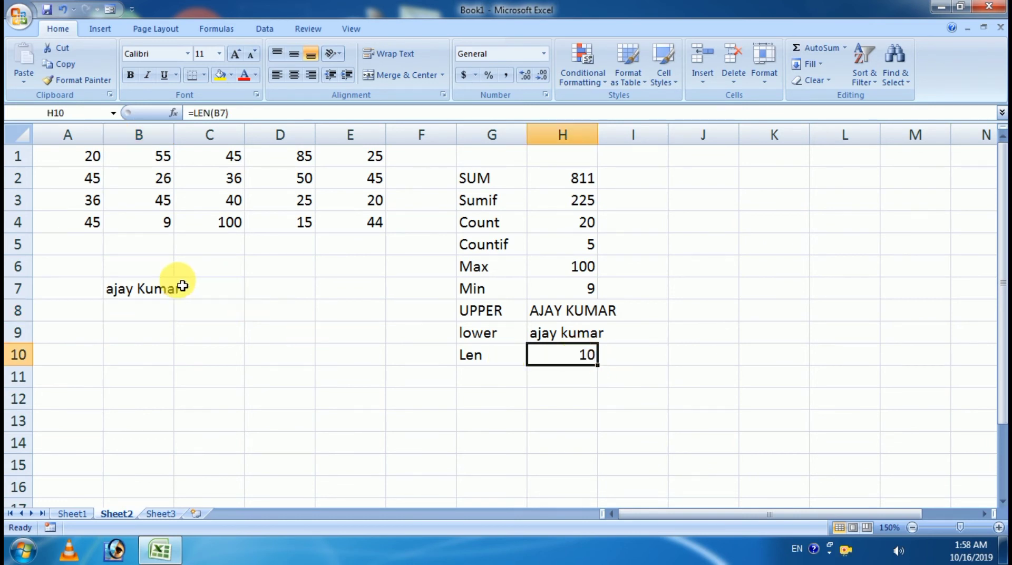
Step: Remove the space between the two names in B7, so Len shows 9
{"action": "left_click", "coordinate": [167, 297]}
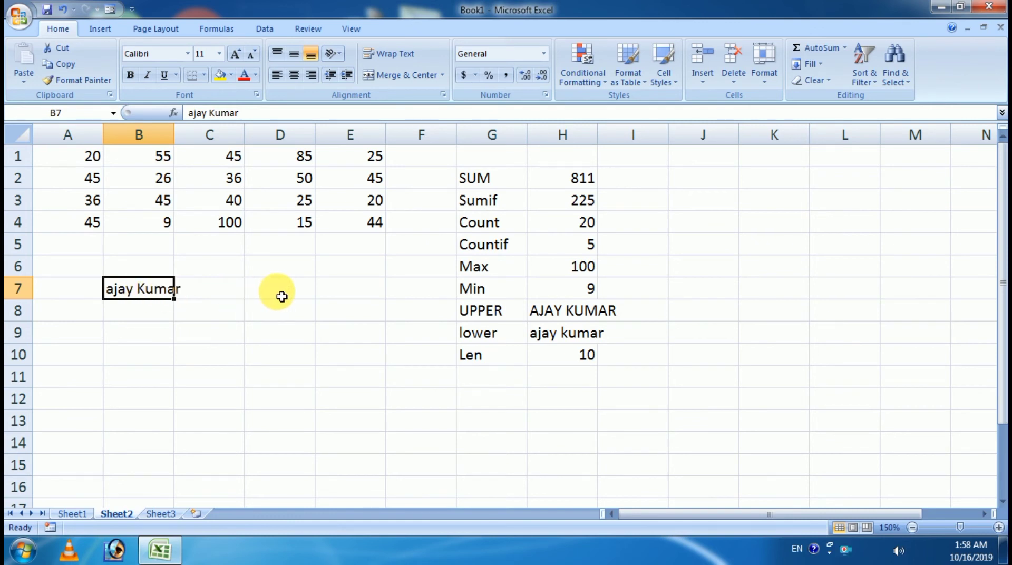
{"action": "double_click", "coordinate": [140, 289]}
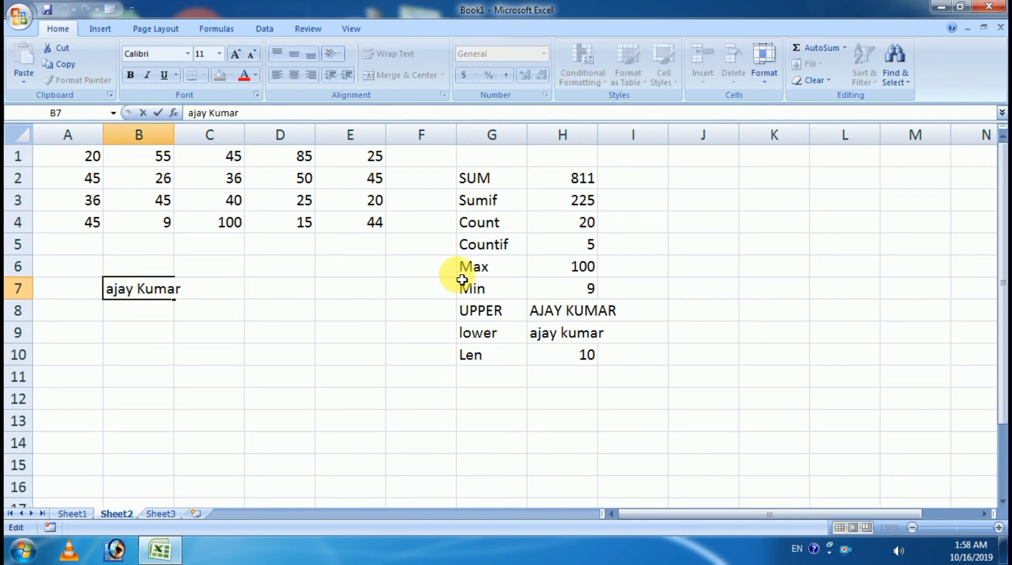
{"action": "key", "text": "BackSpace"}
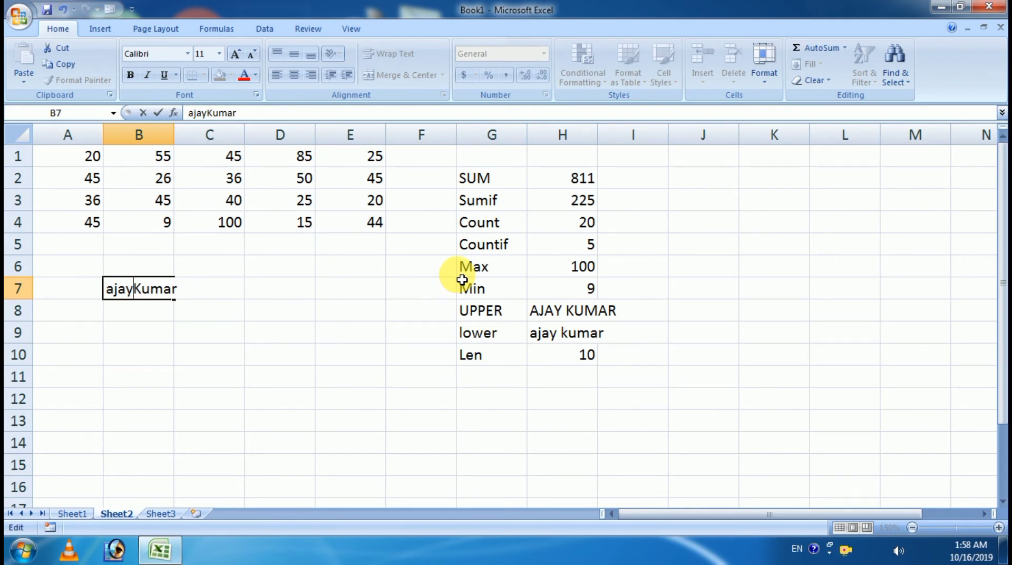
{"action": "key", "text": "Return"}
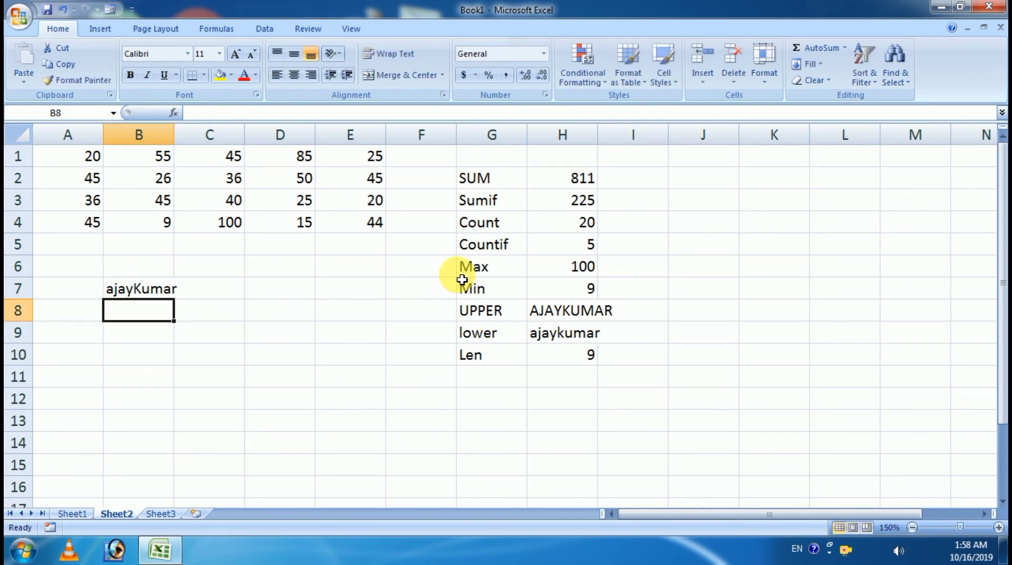
{"action": "left_click", "coordinate": [587, 355]}
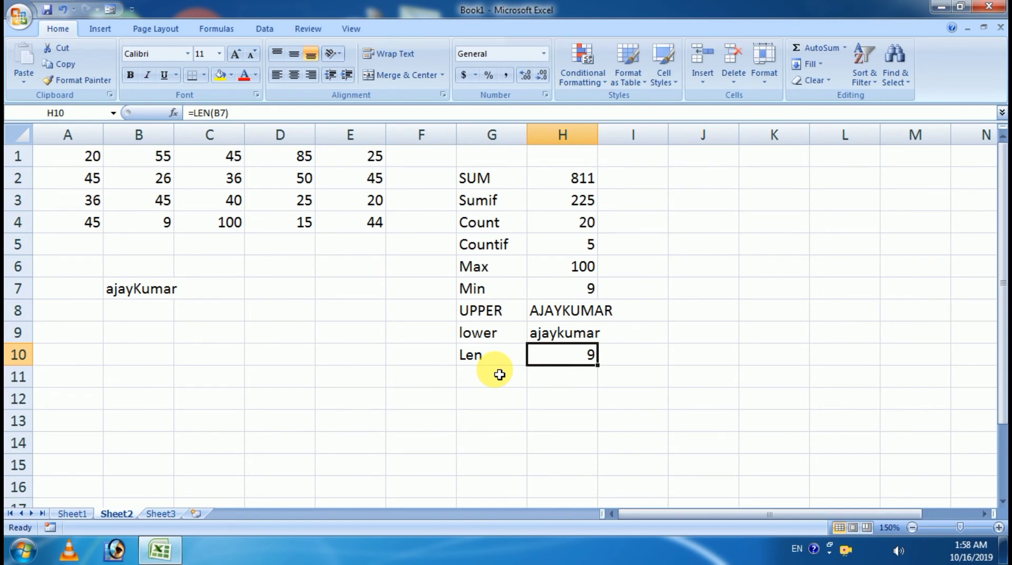
Step: Glance at Sheet1's function list, then return to Sheet2 and select G11
{"action": "left_click", "coordinate": [72, 514]}
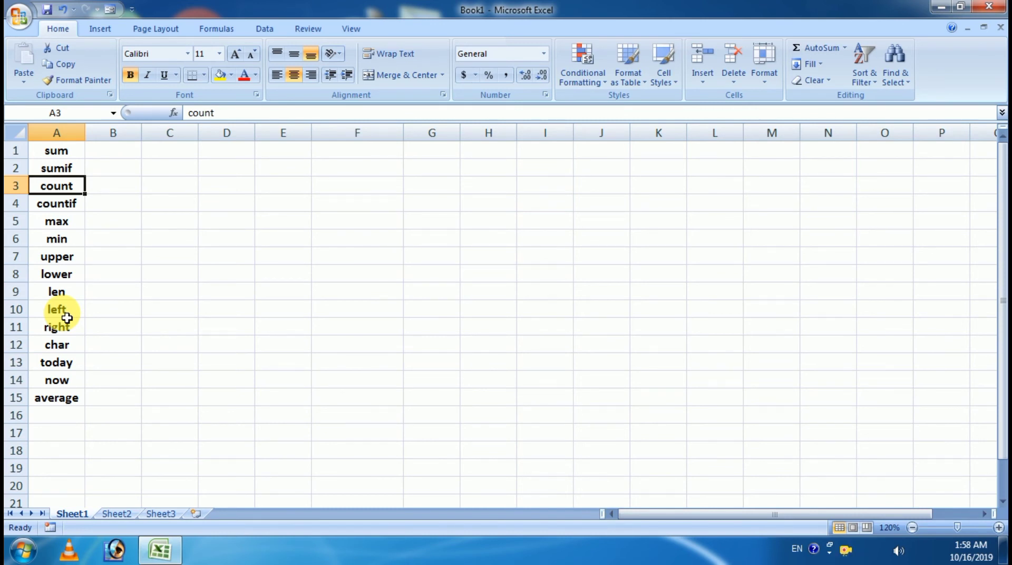
{"action": "left_click", "coordinate": [117, 513]}
{"action": "left_click", "coordinate": [478, 375]}
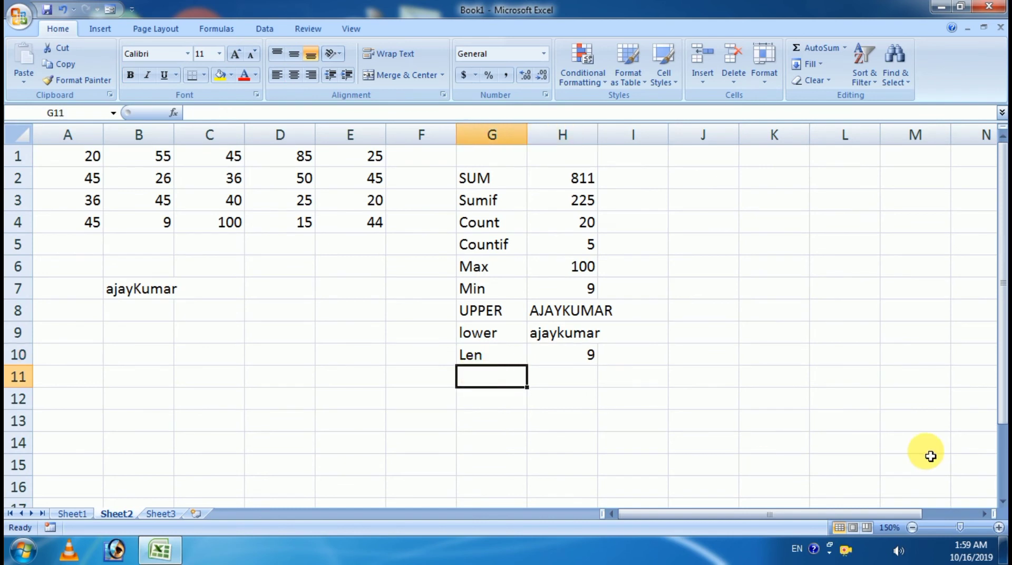
Step: Correct the G11 label from 'lfet' to 'Left' and widen column H to fit results
{"action": "type", "text": "lfet"}
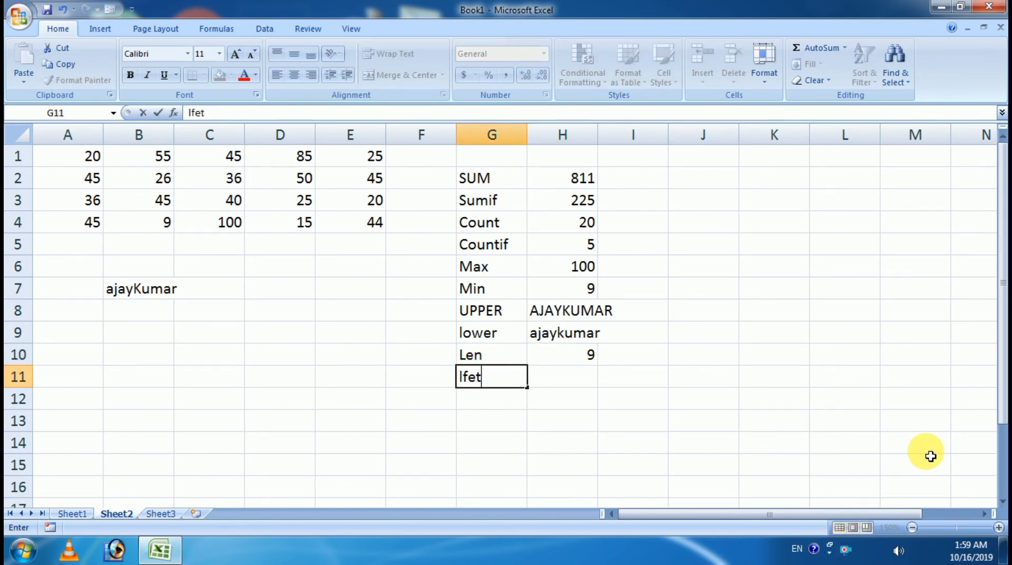
{"action": "key", "text": "Tab"}
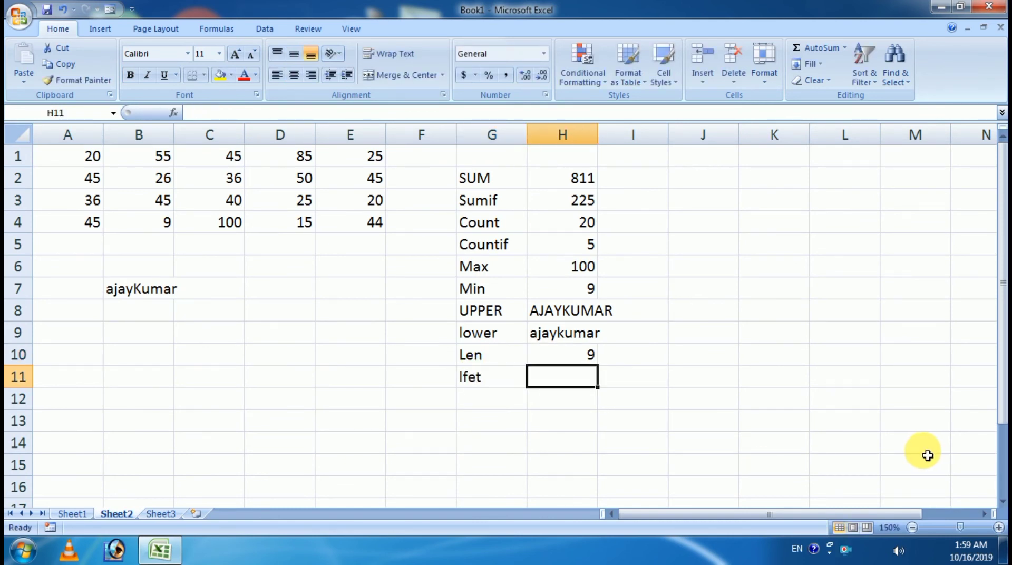
{"action": "key", "text": "Left"}
{"action": "type", "text": "Left"}
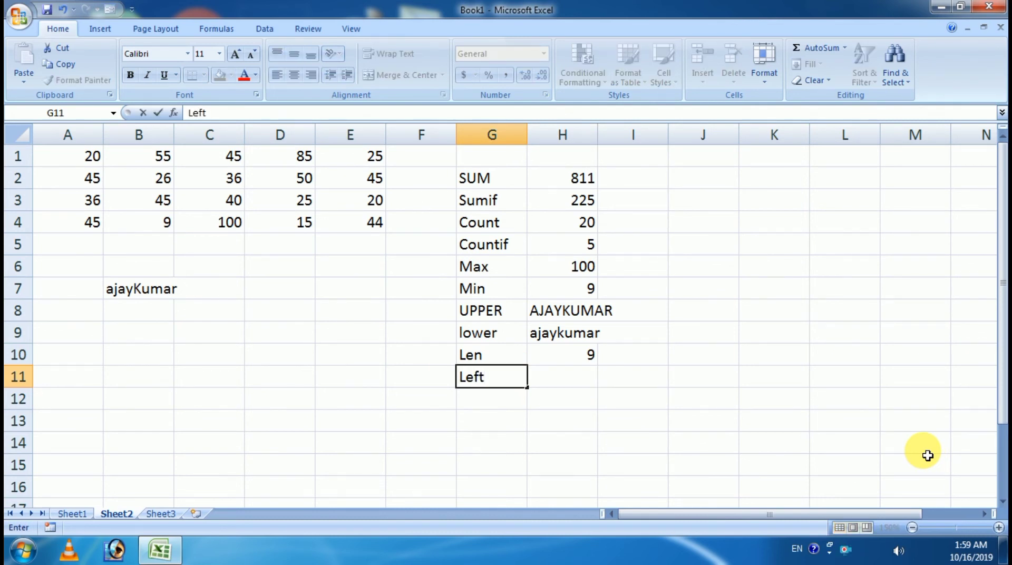
{"action": "key", "text": "Tab"}
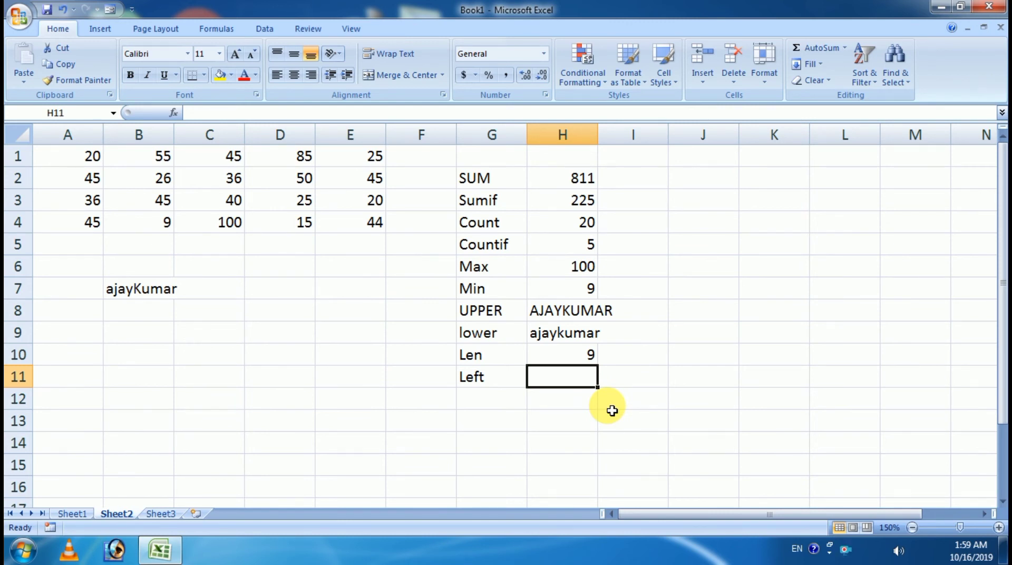
{"action": "key", "text": "alt"}
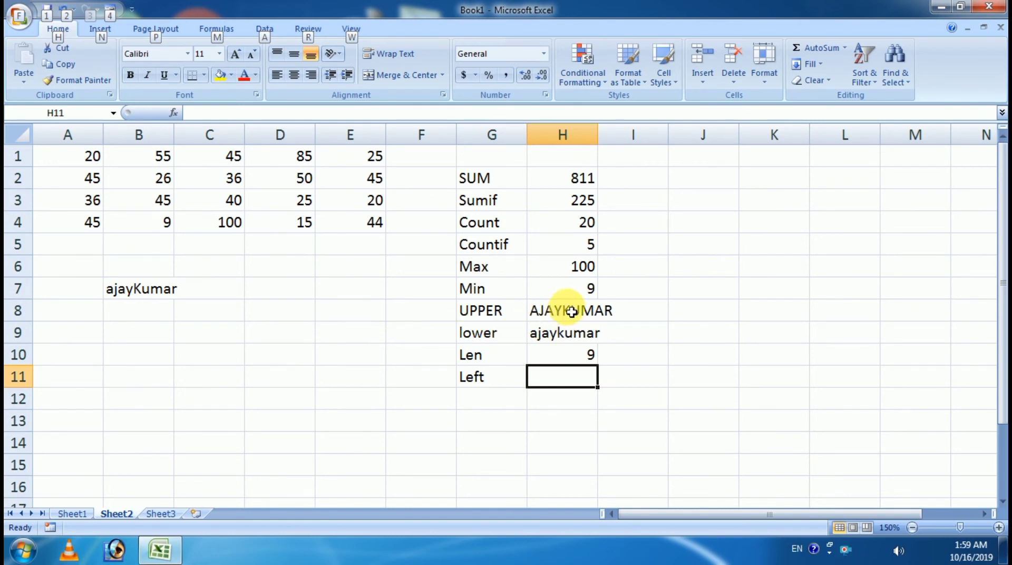
{"action": "left_click_drag", "start_coordinate": [599, 136], "coordinate": [622, 137]}
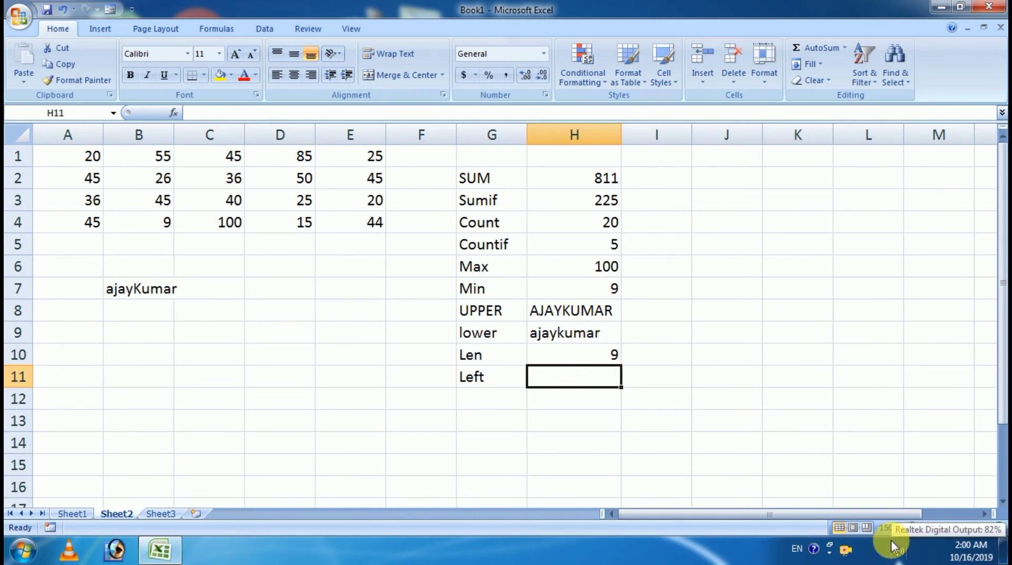
Step: Replace the misspelled =LFet entry in H11 with =LEFT(H8,4), which returns AJAY
{"action": "type", "text": "=LFet"}
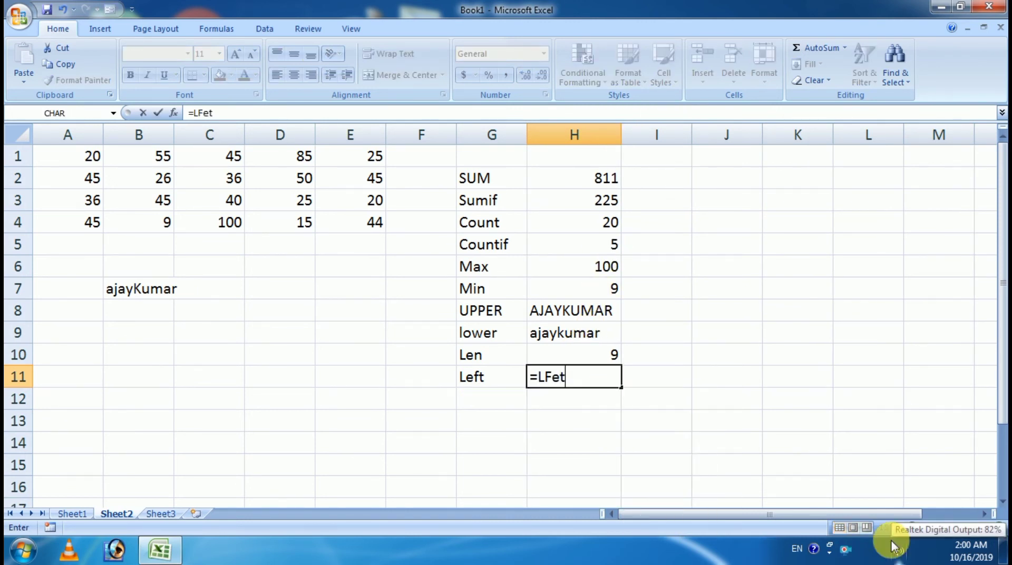
{"action": "key", "text": "Tab"}
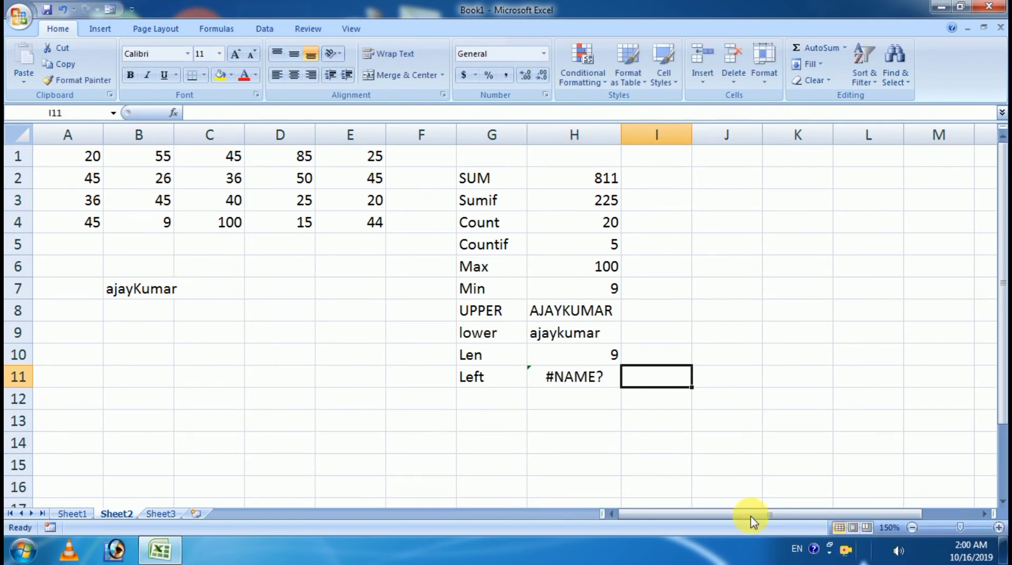
{"action": "left_click", "coordinate": [579, 383]}
{"action": "type", "text": "=le"}
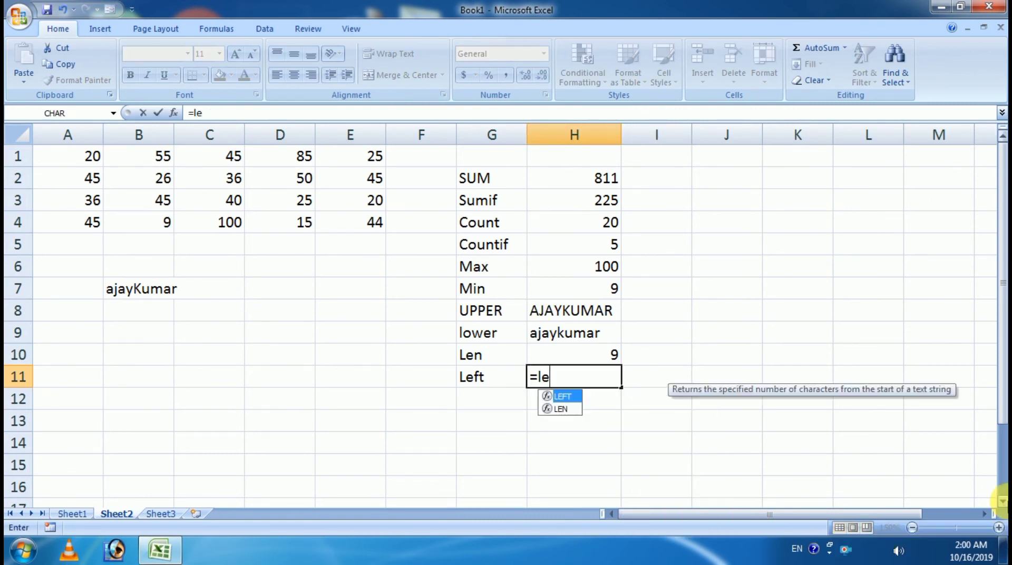
{"action": "key", "text": "Tab"}
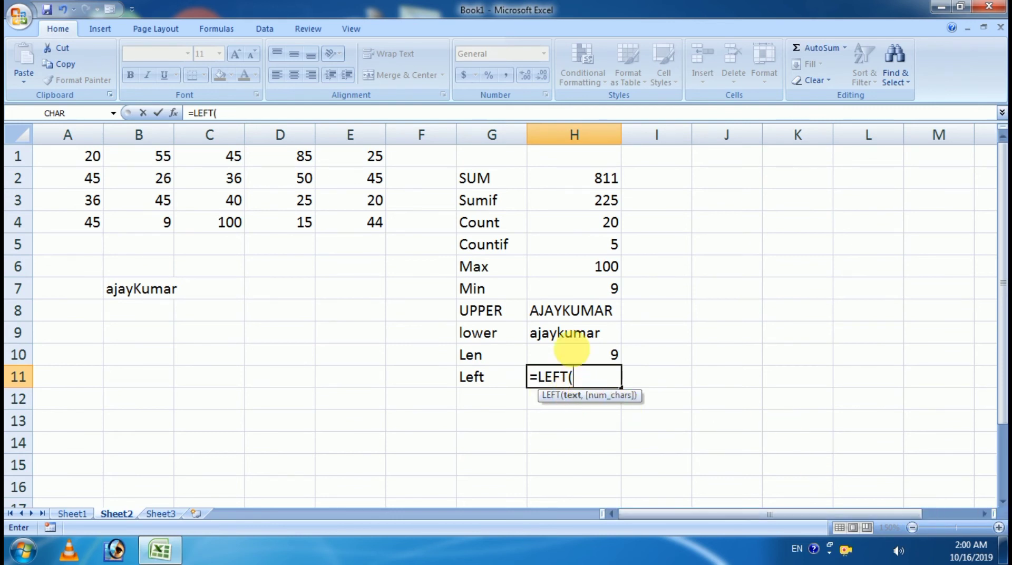
{"action": "left_click", "coordinate": [570, 311]}
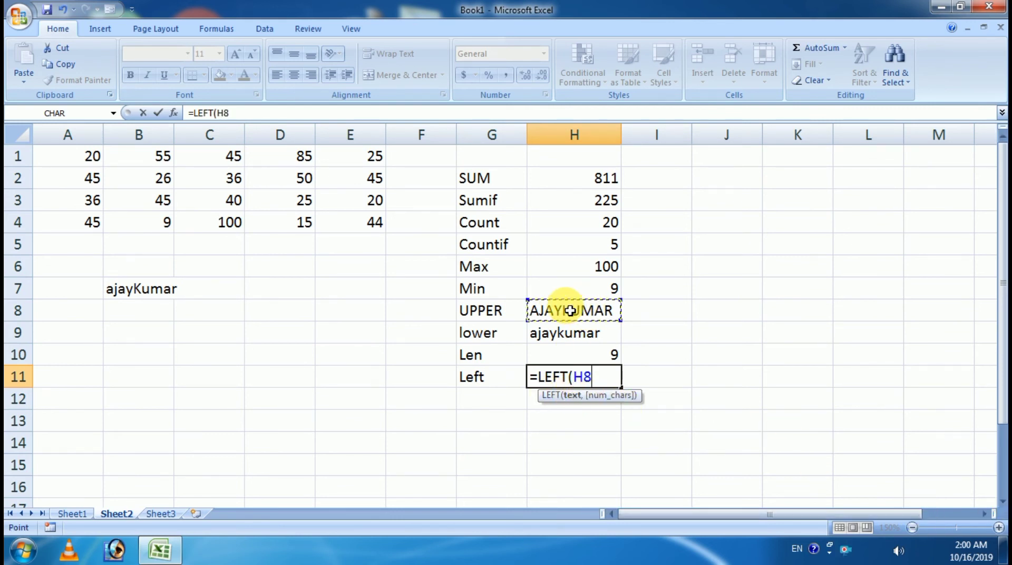
{"action": "type", "text": ","}
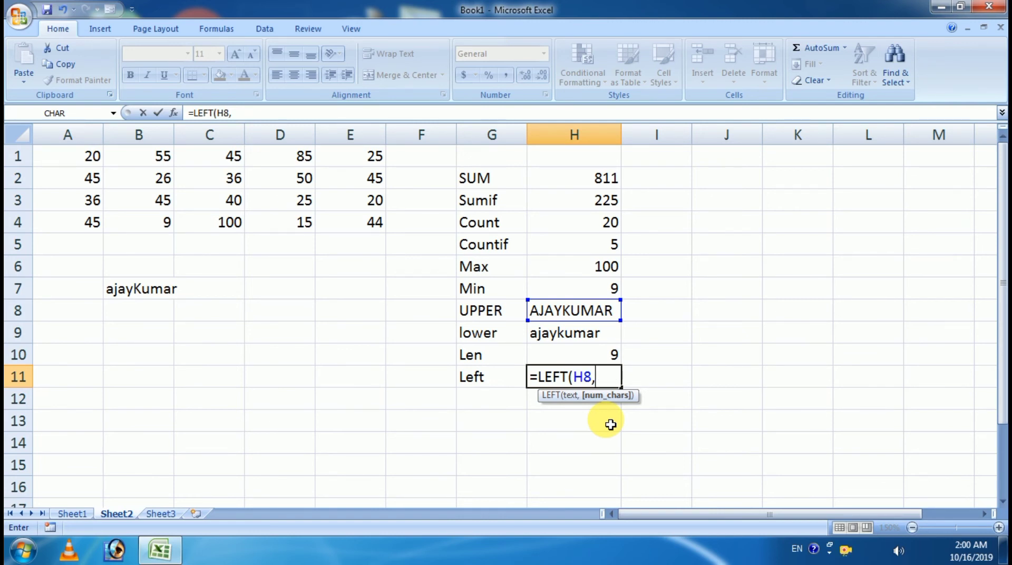
{"action": "type", "text": "4)"}
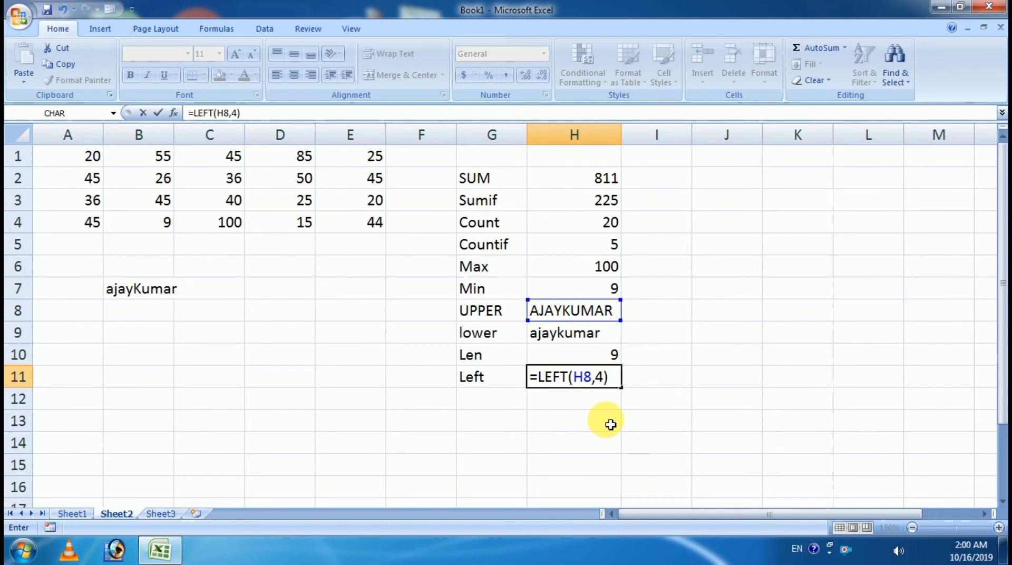
{"action": "key", "text": "Return"}
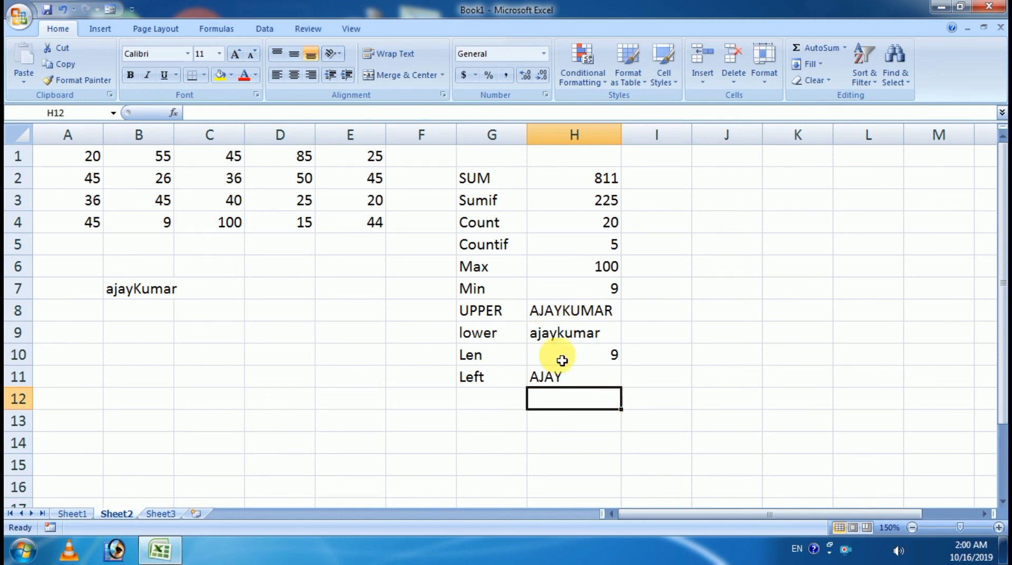
{"action": "left_click", "coordinate": [568, 382]}
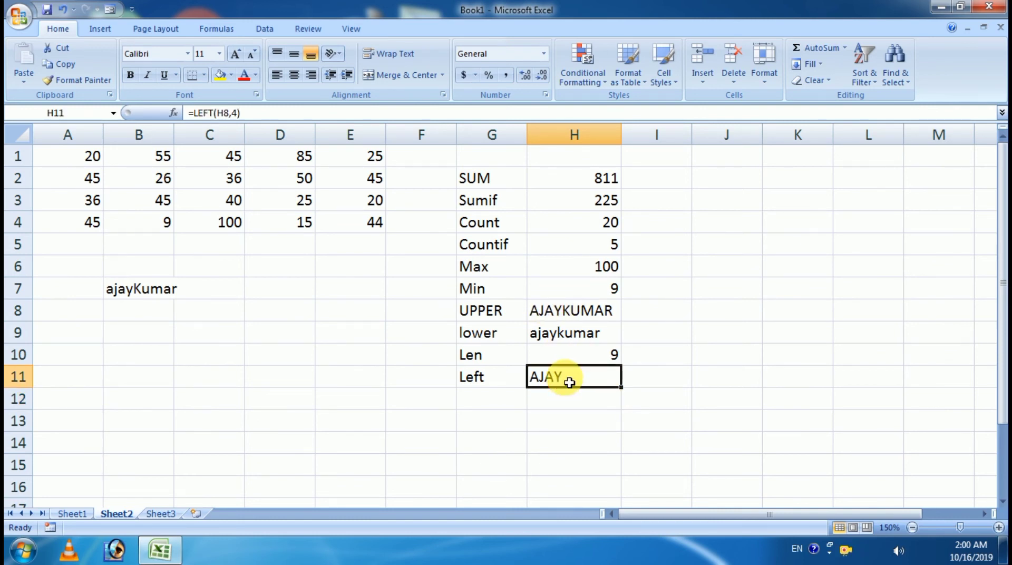
{"action": "left_click", "coordinate": [498, 398]}
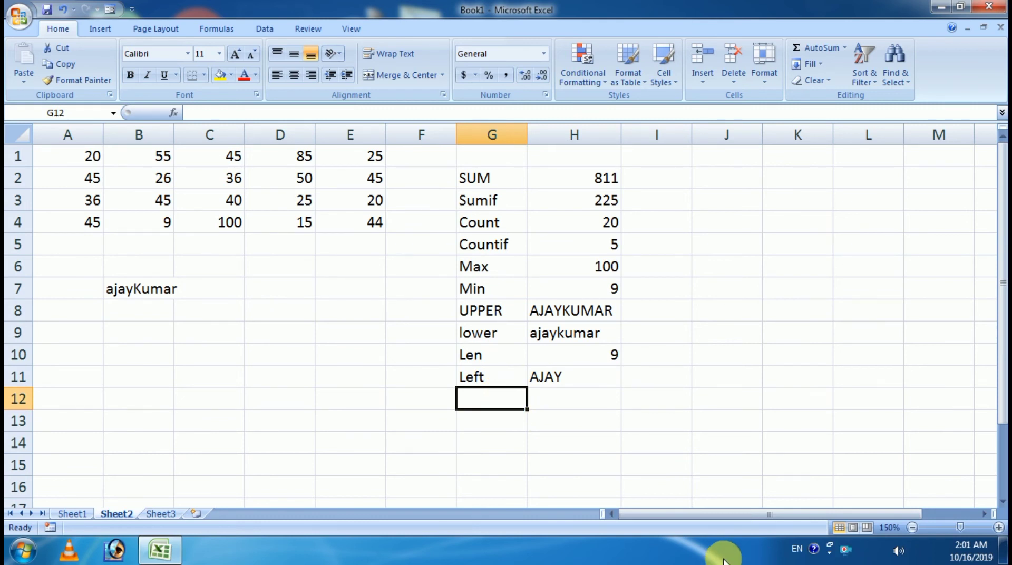
Step: Label G12 'Right' and enter =RIGHT(H8,5) in H12 to return KUMAR, then view Sheet1's list
{"action": "type", "text": "Right"}
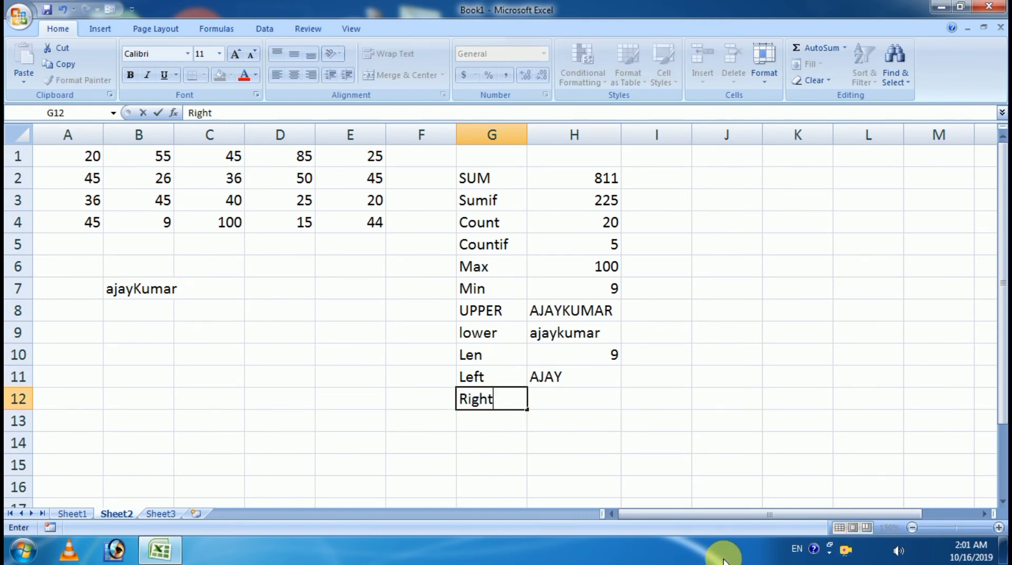
{"action": "key", "text": "Tab"}
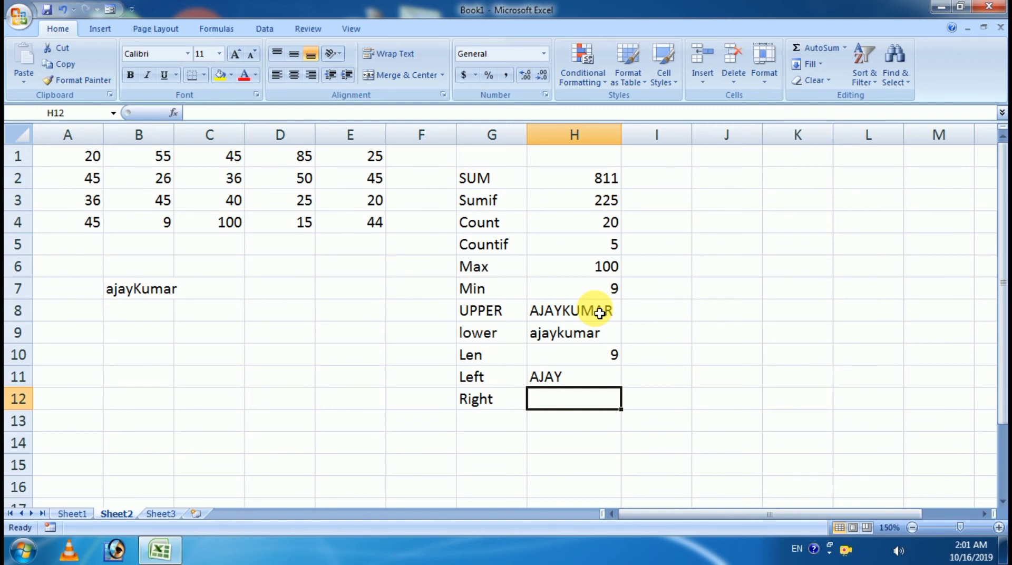
{"action": "type", "text": "=rig"}
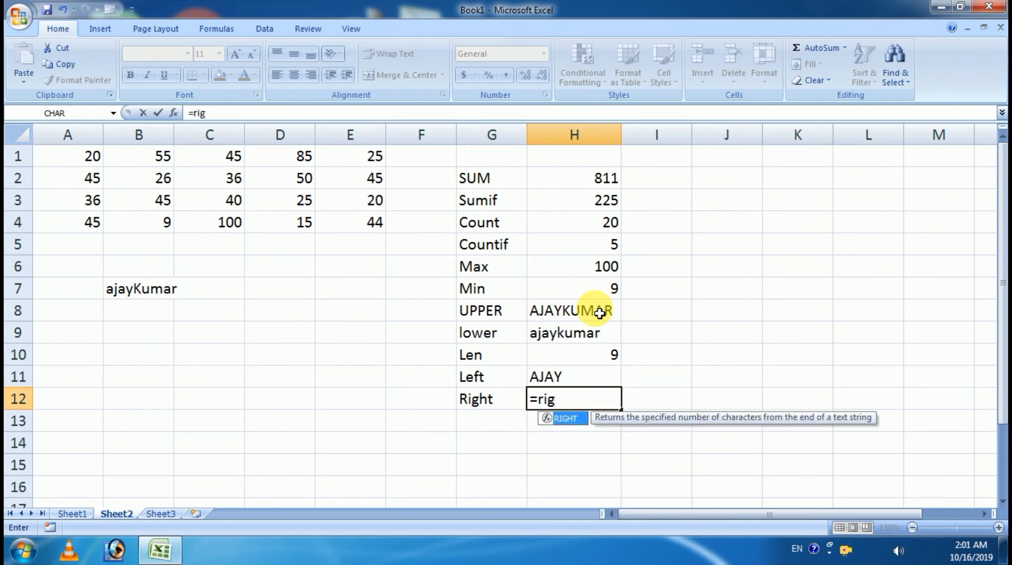
{"action": "key", "text": "Tab"}
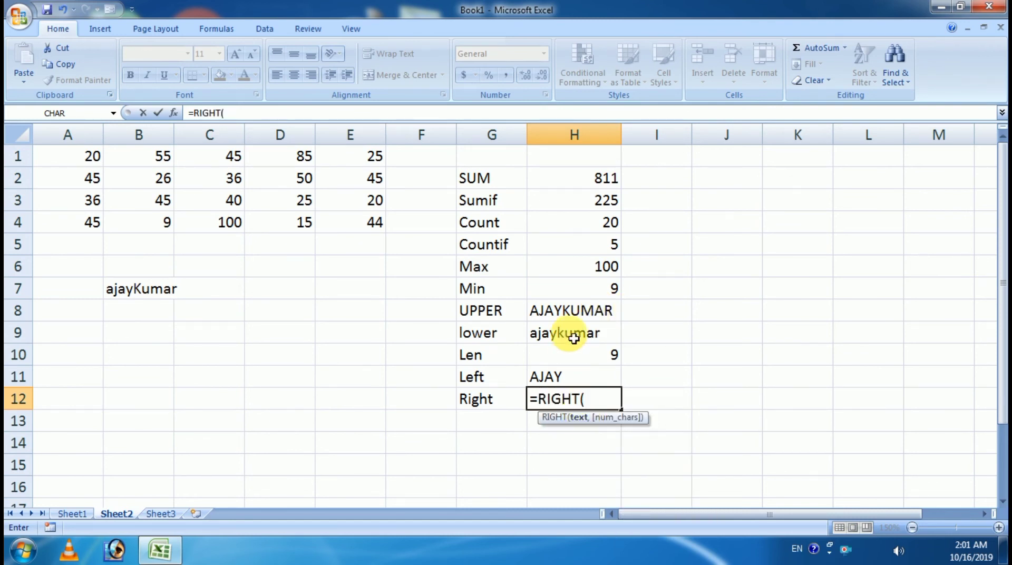
{"action": "left_click", "coordinate": [573, 320]}
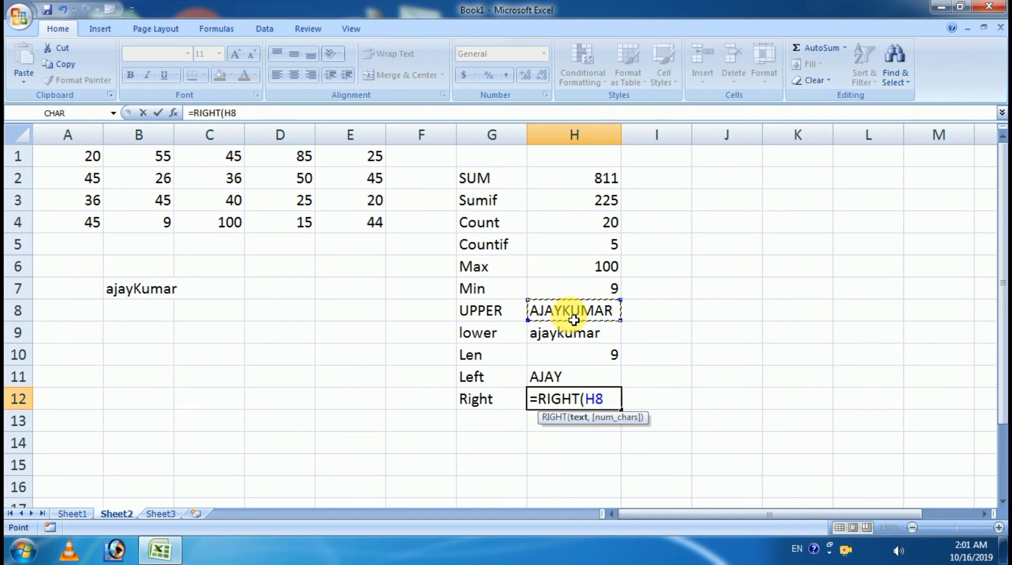
{"action": "type", "text": ","}
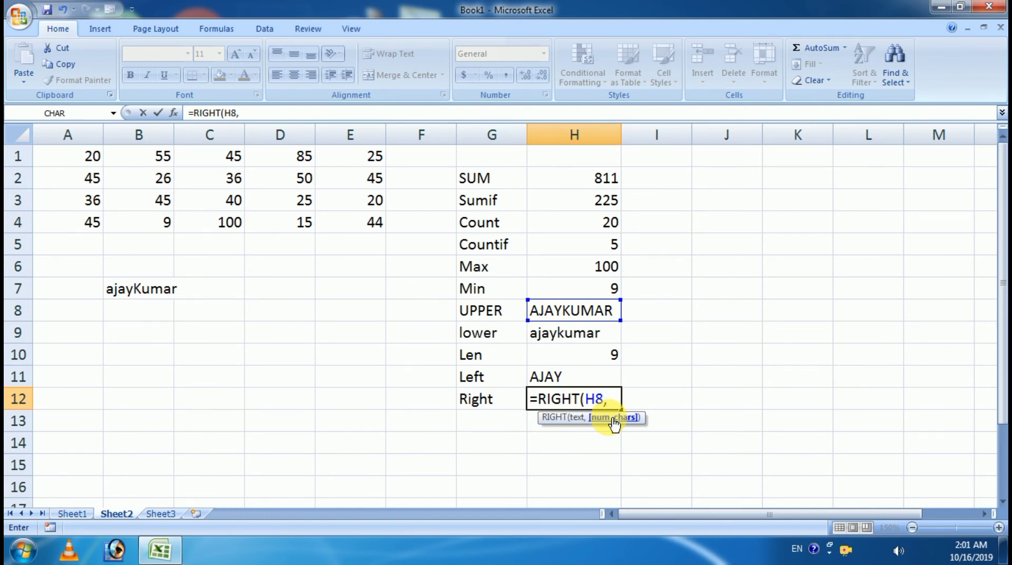
{"action": "type", "text": "5)"}
{"action": "key", "text": "Return"}
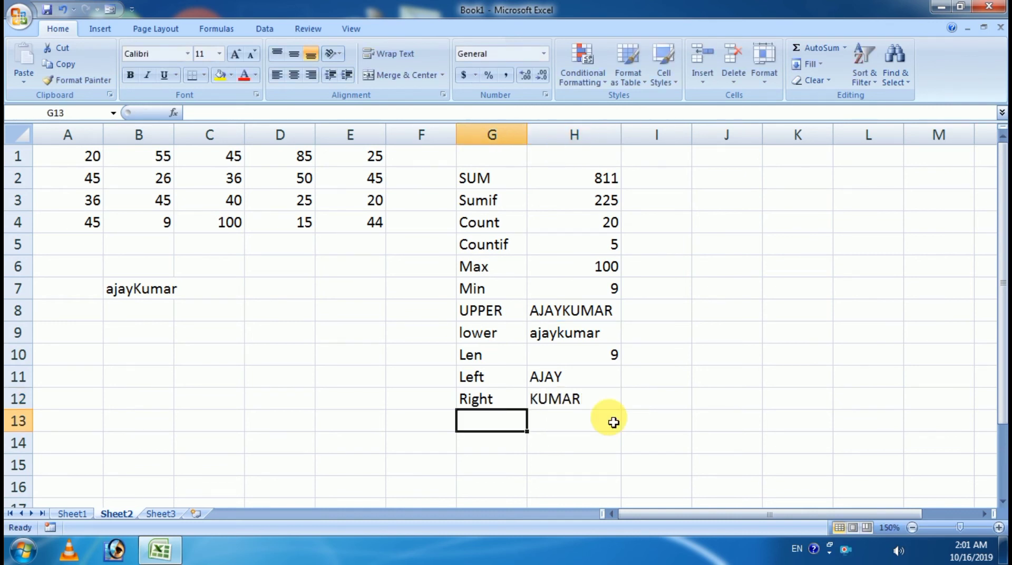
{"action": "left_click", "coordinate": [597, 401]}
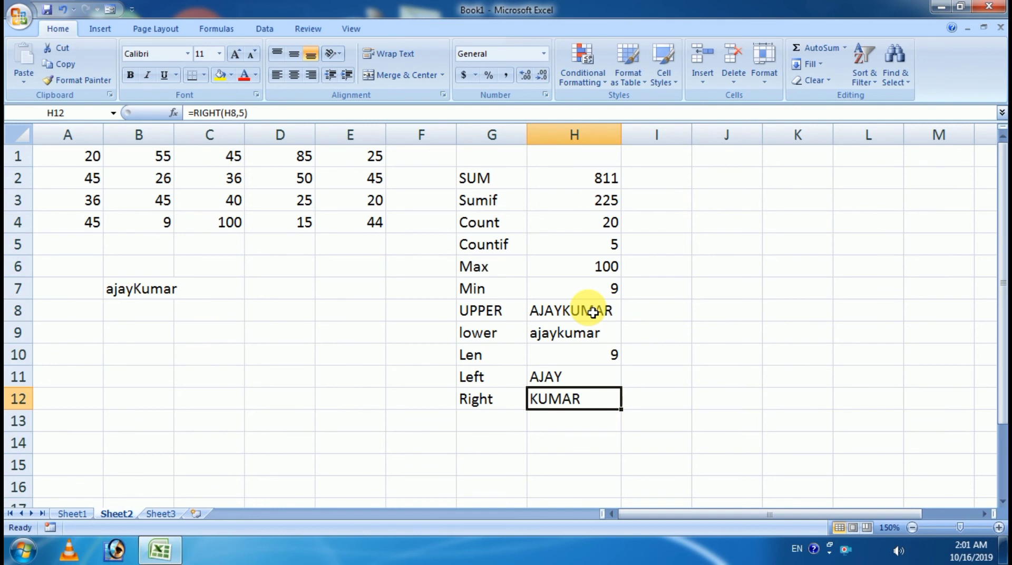
{"action": "left_click", "coordinate": [72, 513]}
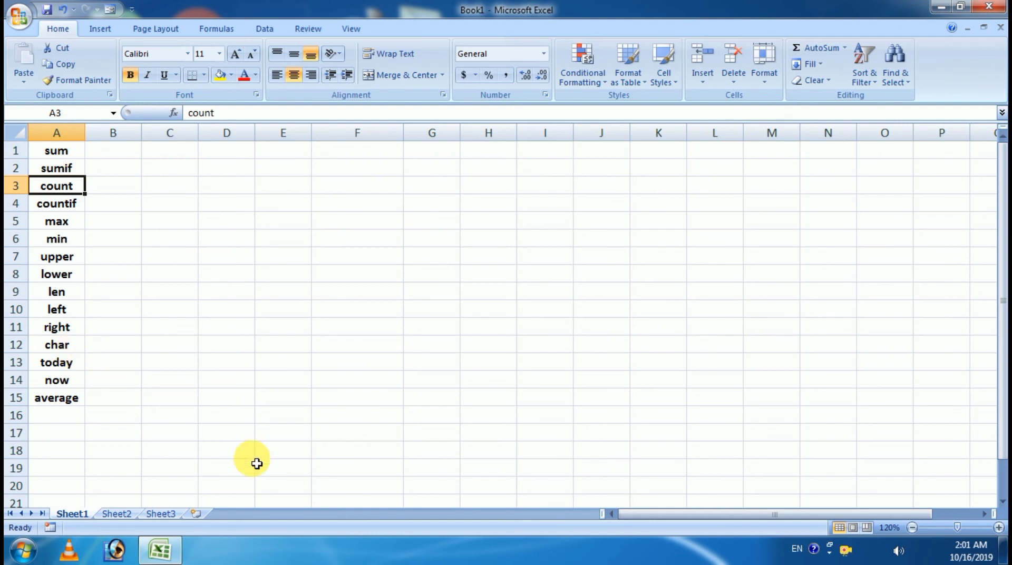
Step: Back on Sheet2, add the label 'Char' in G13
{"action": "left_click", "coordinate": [117, 513]}
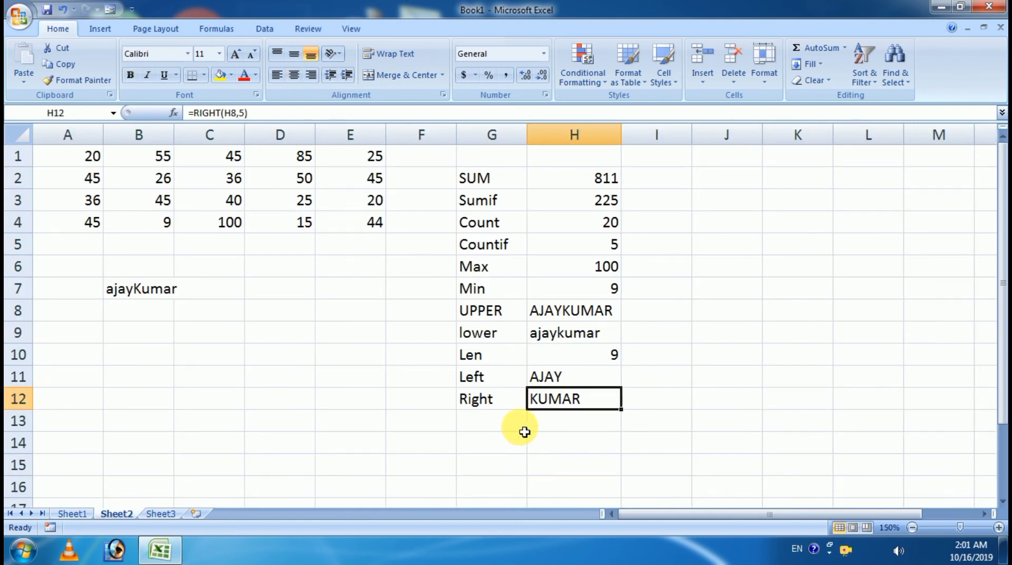
{"action": "left_click", "coordinate": [507, 430]}
{"action": "type", "text": "Char"}
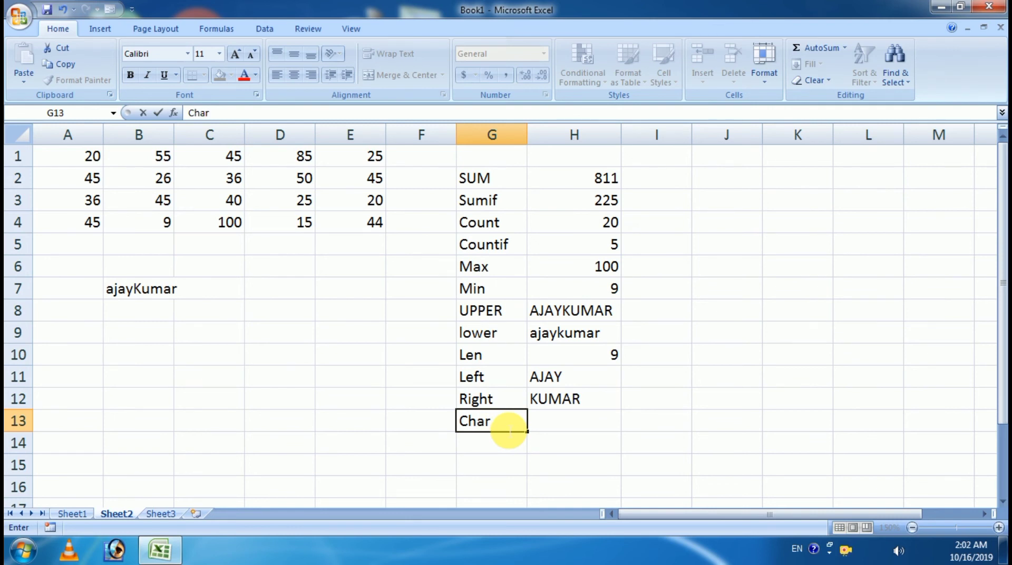
{"action": "key", "text": "Tab"}
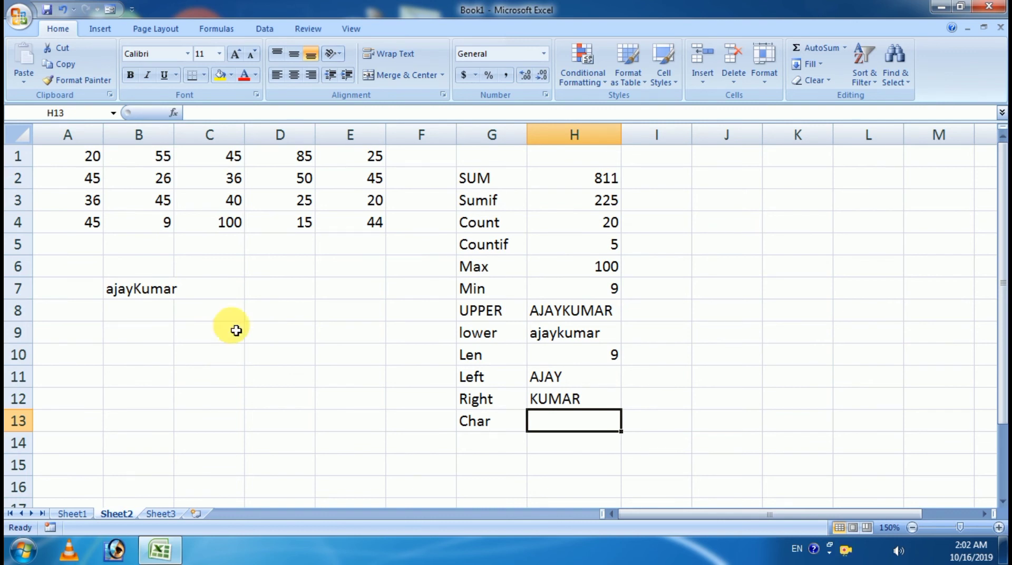
Step: Try the value 15 in spare cell J5, then delete it again
{"action": "left_click", "coordinate": [739, 242]}
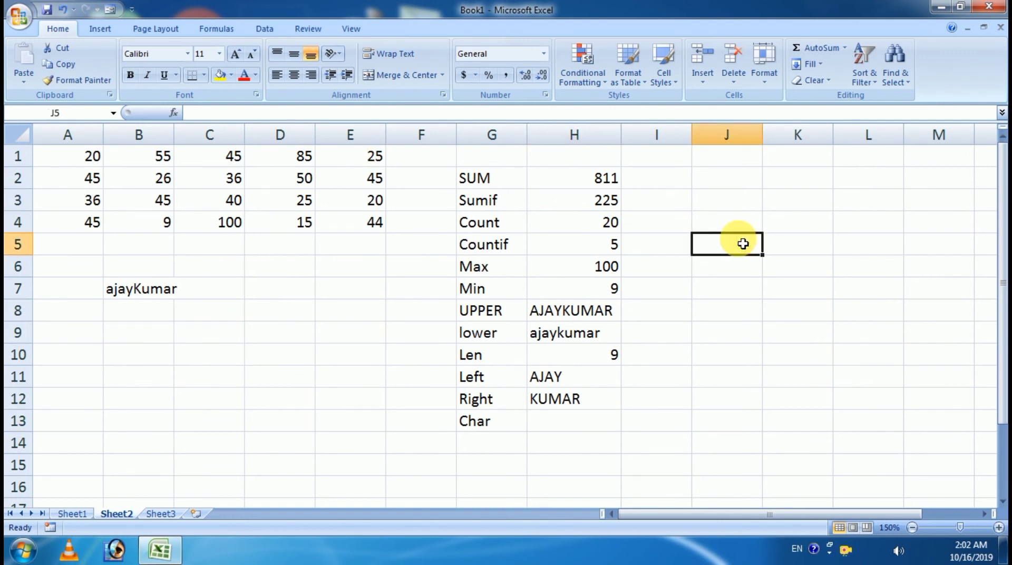
{"action": "type", "text": "15"}
{"action": "left_click", "coordinate": [778, 245]}
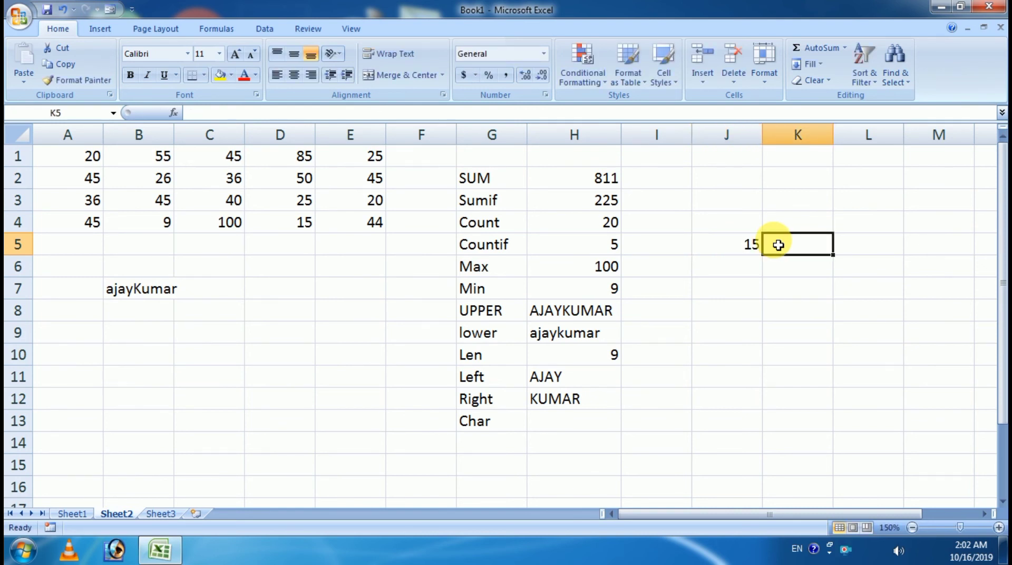
{"action": "key", "text": "Left"}
{"action": "key", "text": "Delete"}
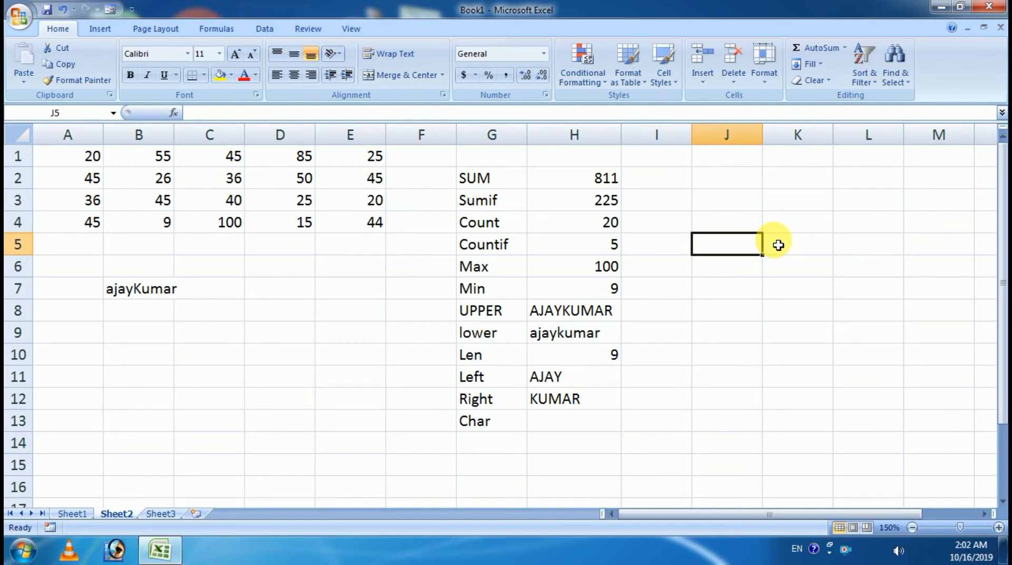
{"action": "left_click", "coordinate": [573, 416]}
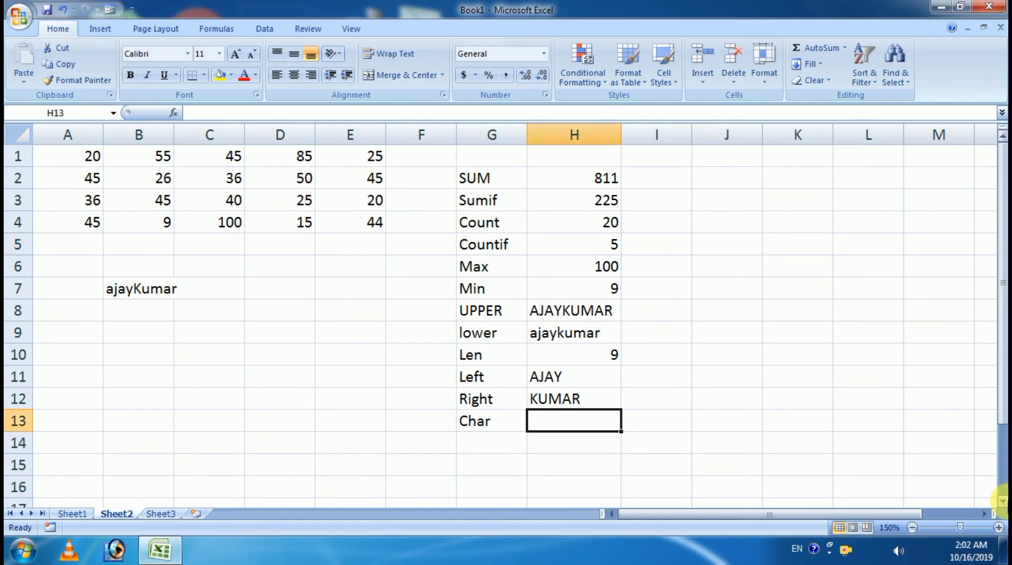
Step: Enter =CHAR(49) in H13 so the Char row displays 1
{"action": "type", "text": "=char"}
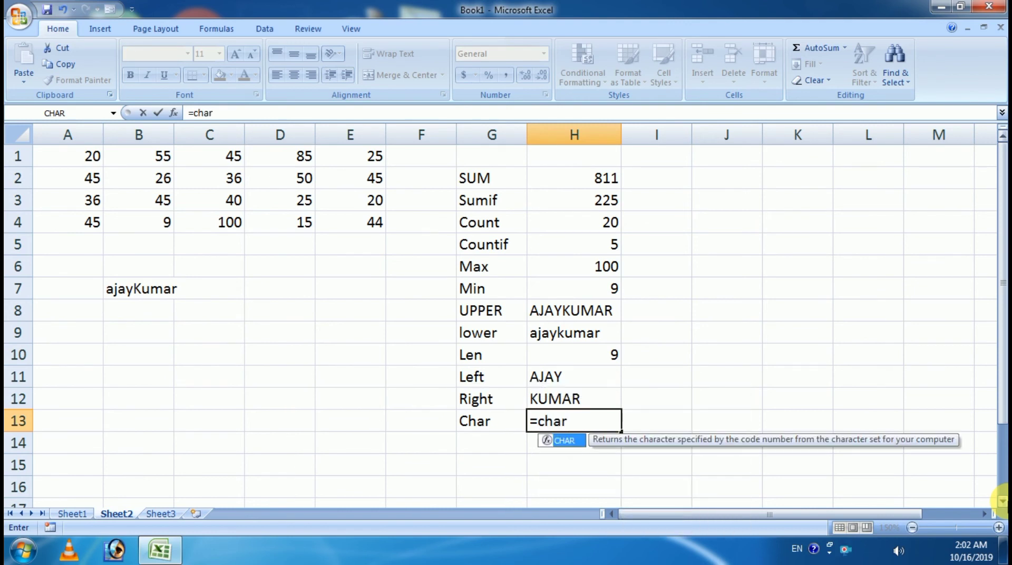
{"action": "key", "text": "Tab"}
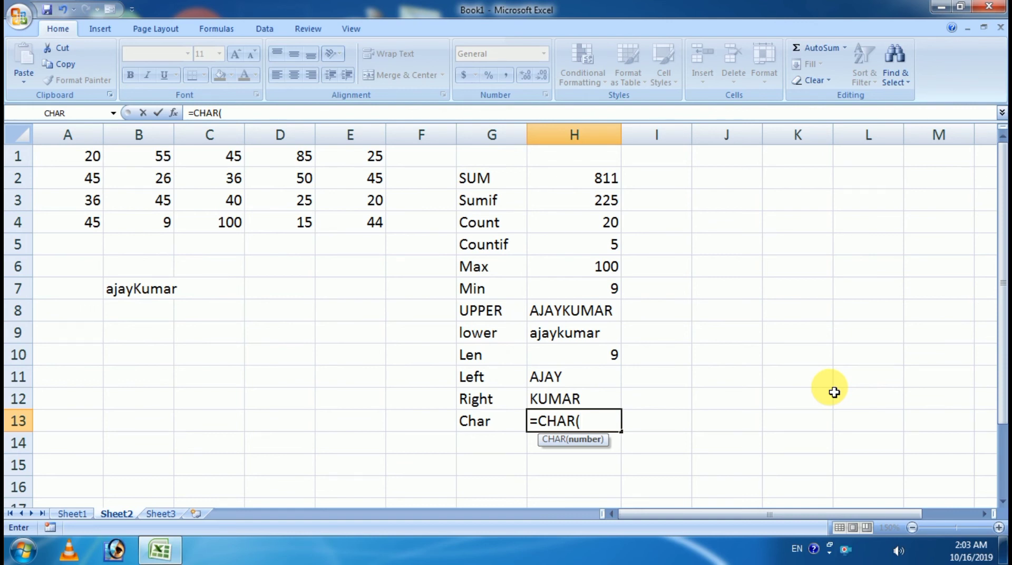
{"action": "type", "text": "49)"}
{"action": "key", "text": "Return"}
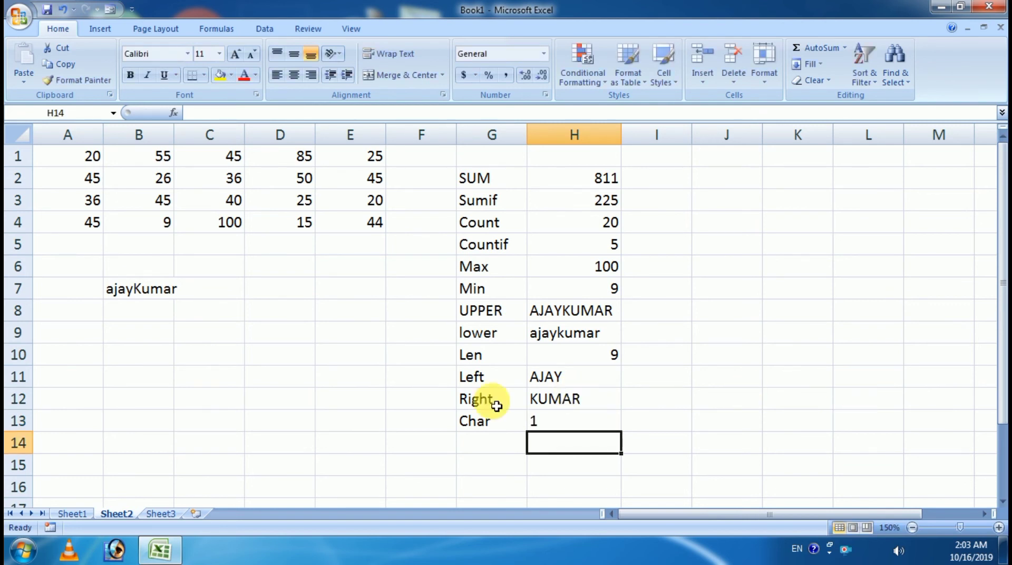
{"action": "left_click", "coordinate": [572, 425]}
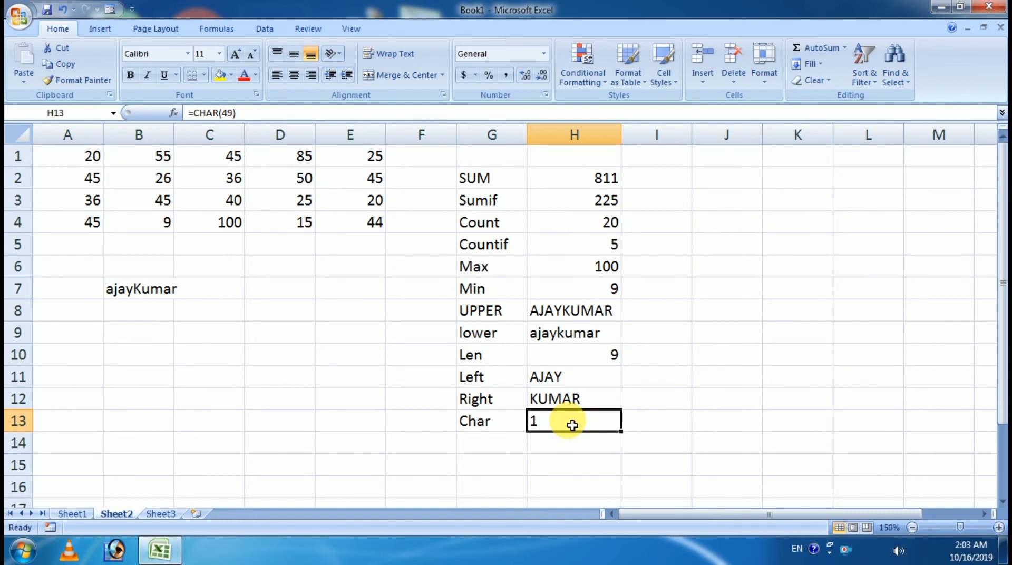
{"action": "left_click", "coordinate": [636, 421]}
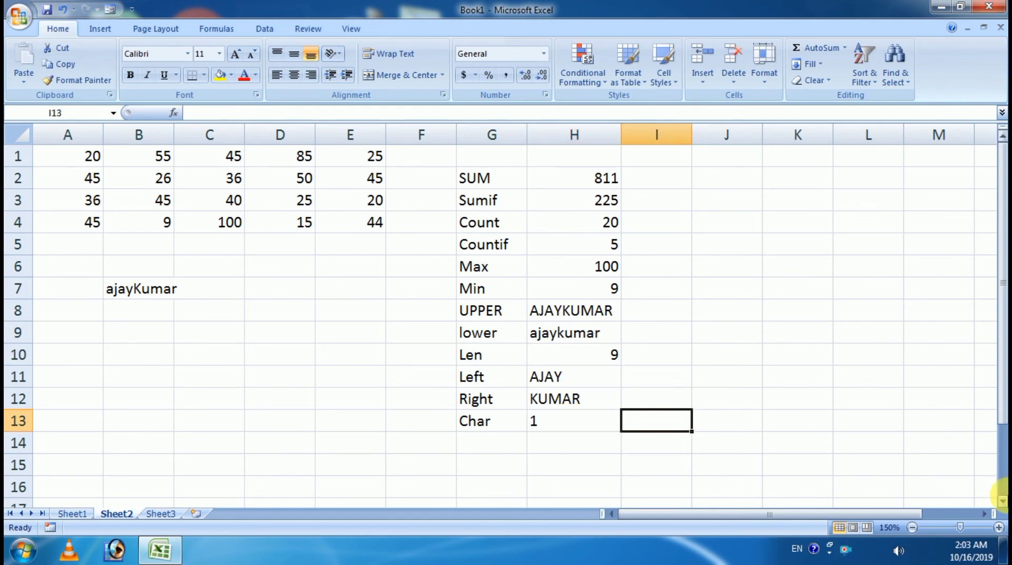
Step: Enter =CHAR(65) in I13 so it returns the letter A
{"action": "type", "text": "=cha"}
{"action": "key", "text": "Tab"}
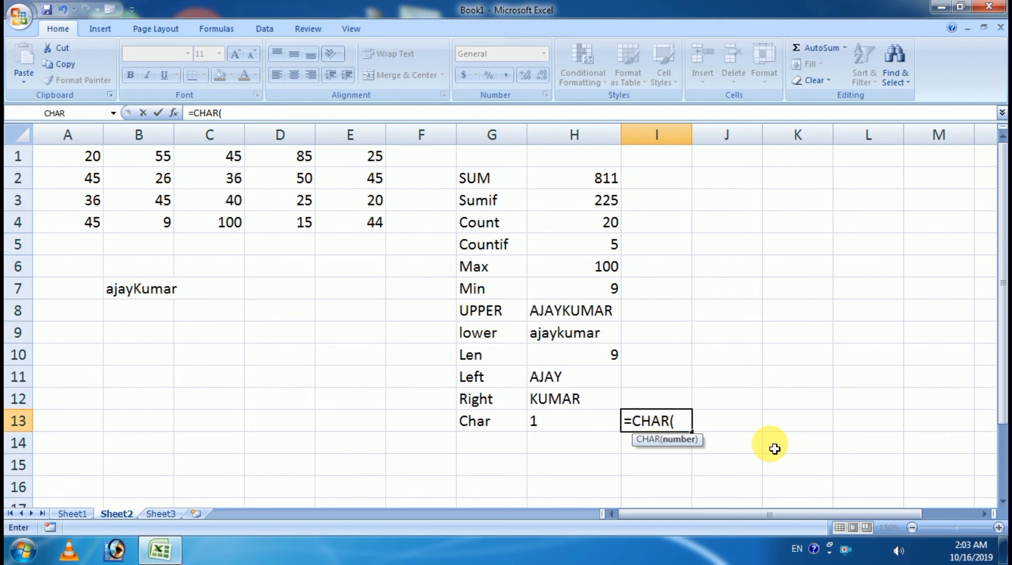
{"action": "type", "text": "65)"}
{"action": "key", "text": "Return"}
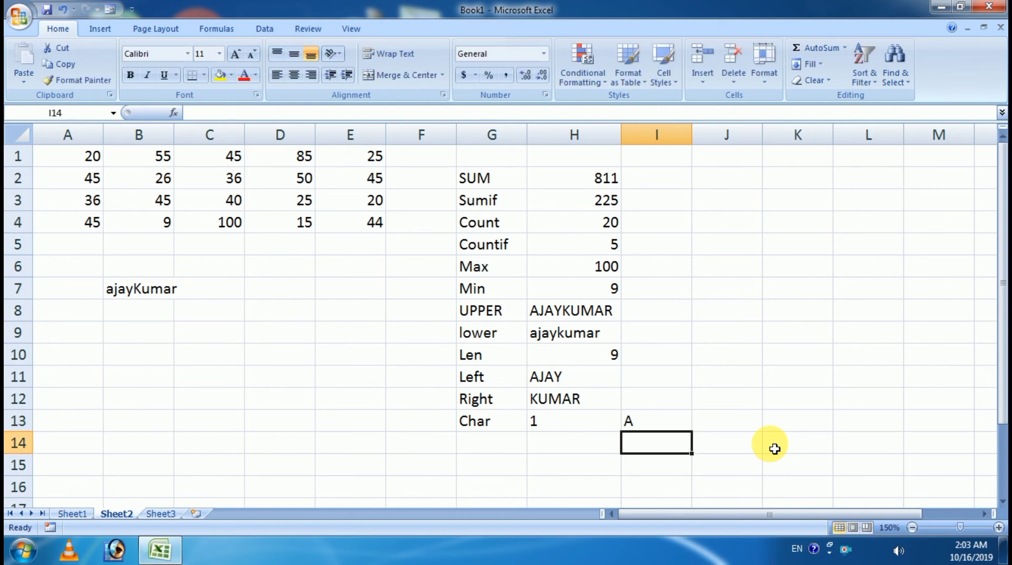
{"action": "left_click", "coordinate": [668, 425]}
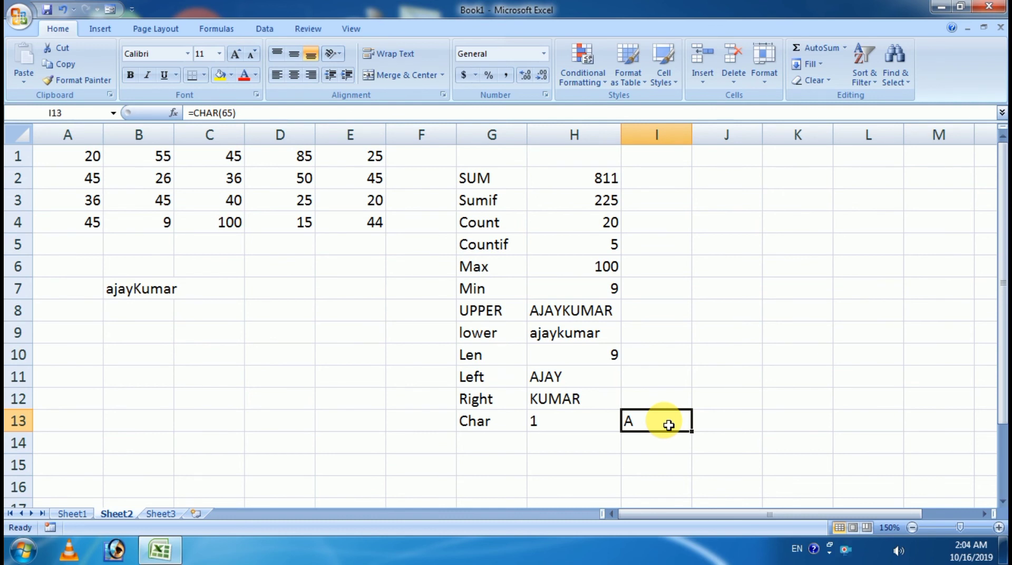
{"action": "key", "text": "alt"}
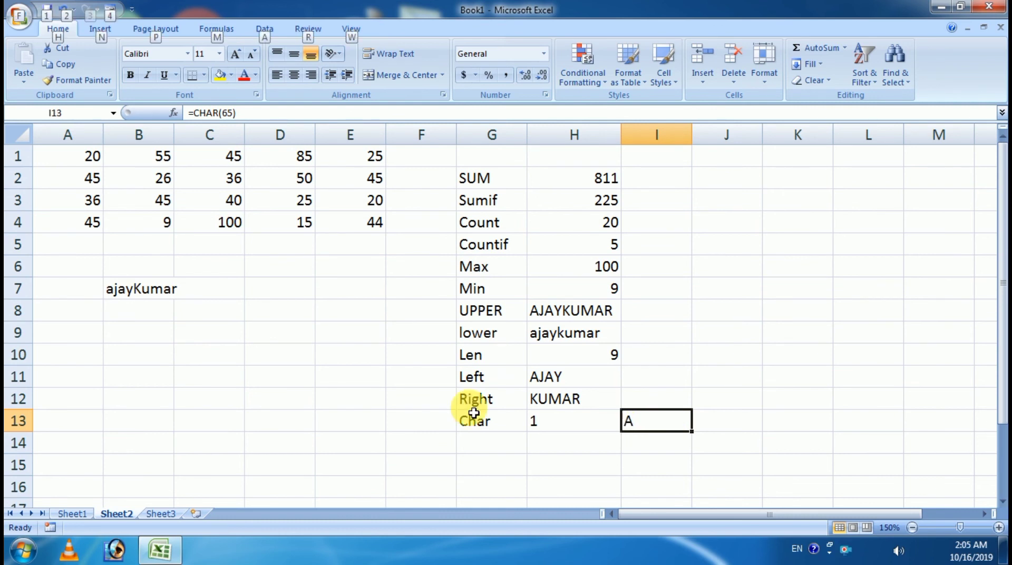
Step: Add a Today label in G14 with =TODAY() in H14, showing 10/16/2019
{"action": "left_click", "coordinate": [78, 515]}
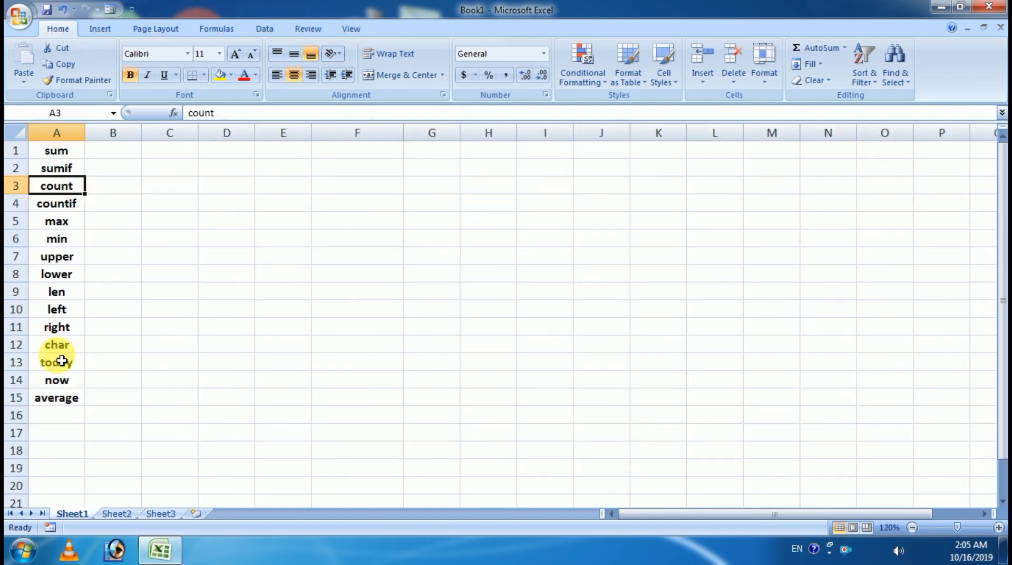
{"action": "left_click", "coordinate": [123, 514]}
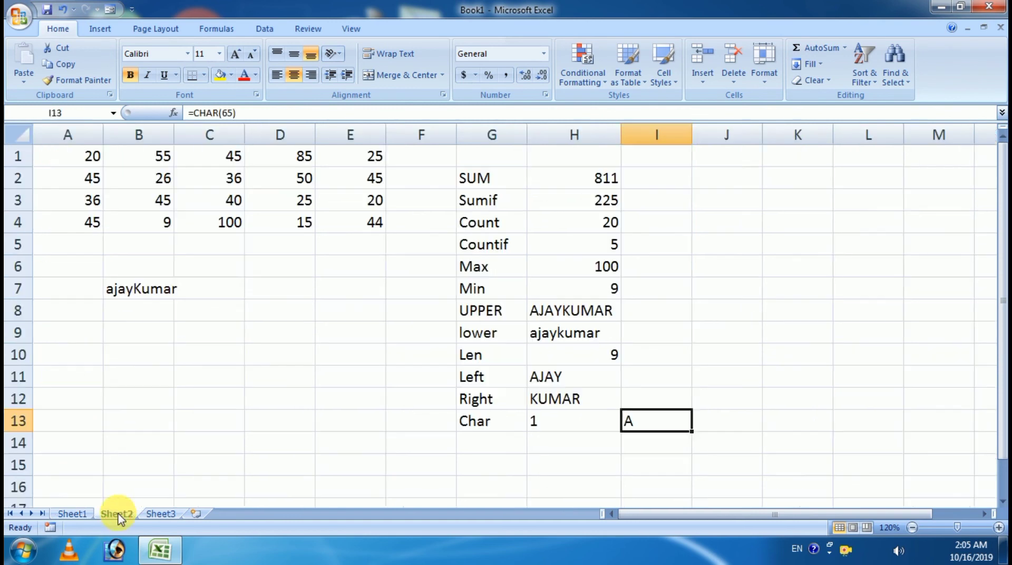
{"action": "left_click", "coordinate": [475, 447]}
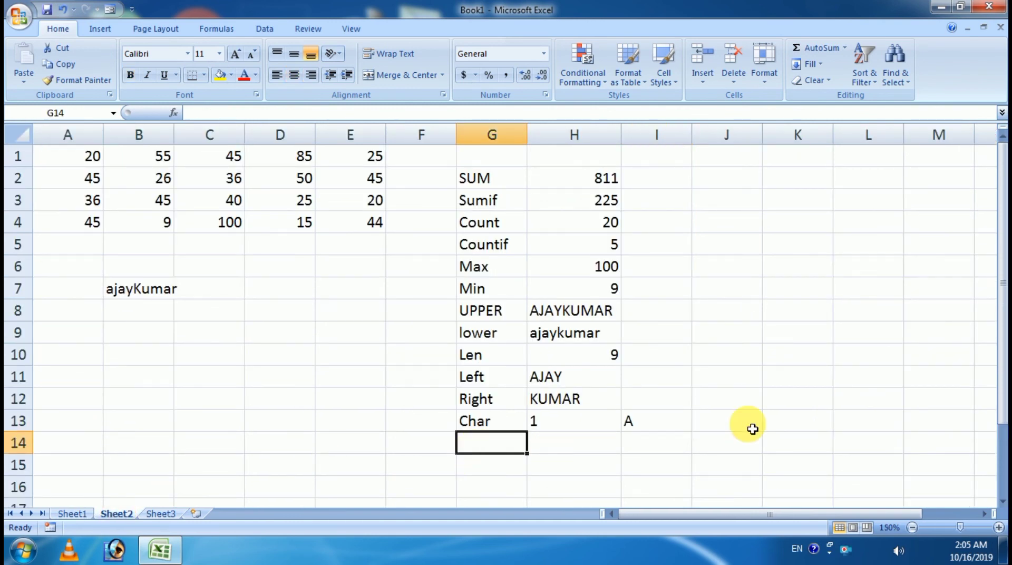
{"action": "type", "text": "To"}
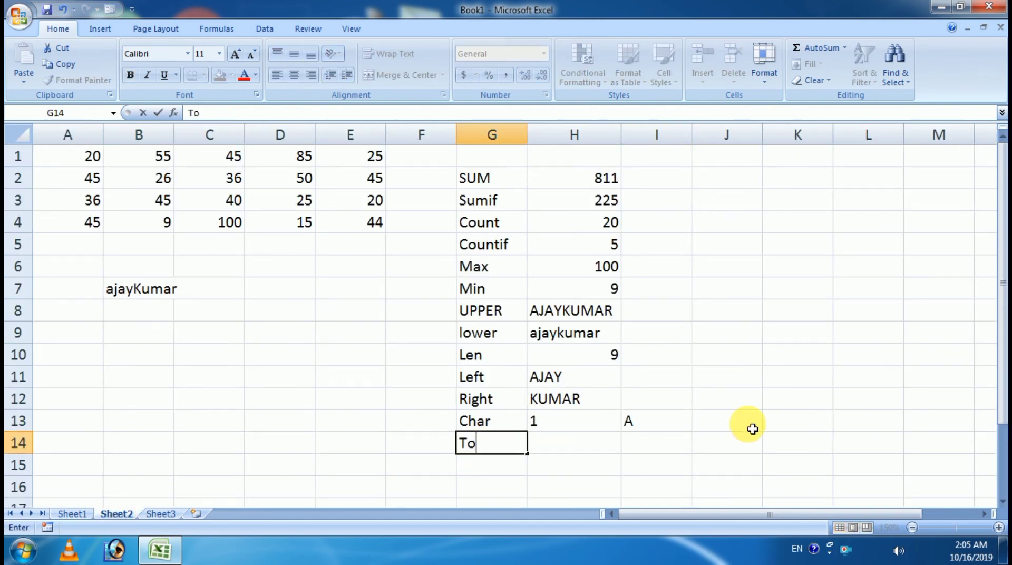
{"action": "type", "text": "day"}
{"action": "key", "text": "Tab"}
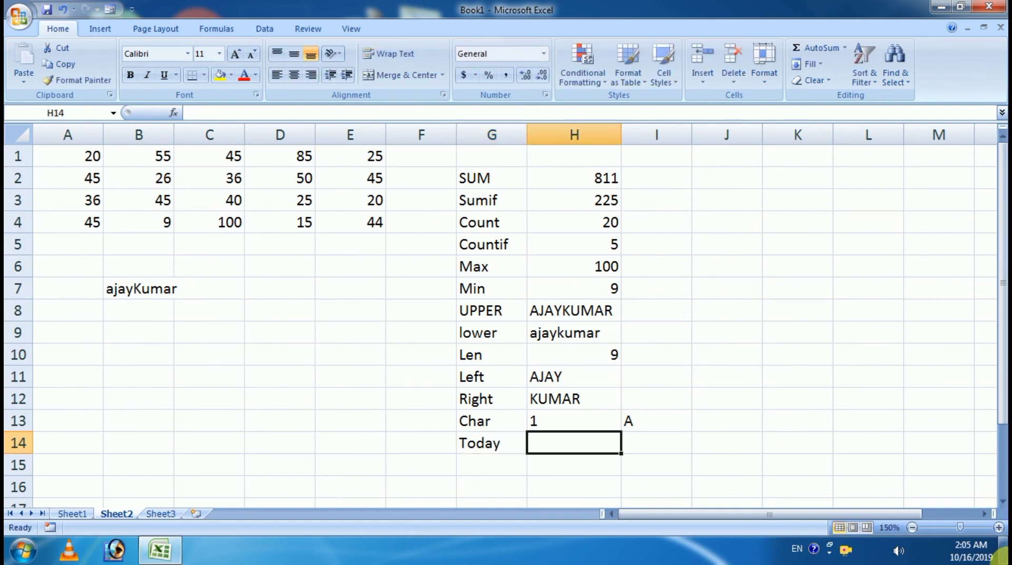
{"action": "mouse_move", "coordinate": [958, 551]}
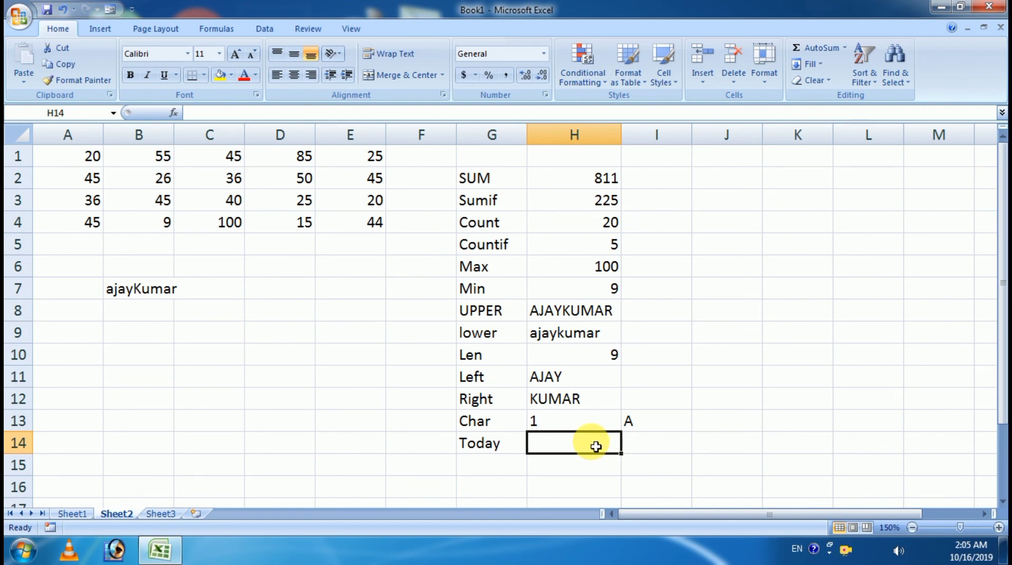
{"action": "type", "text": "=to"}
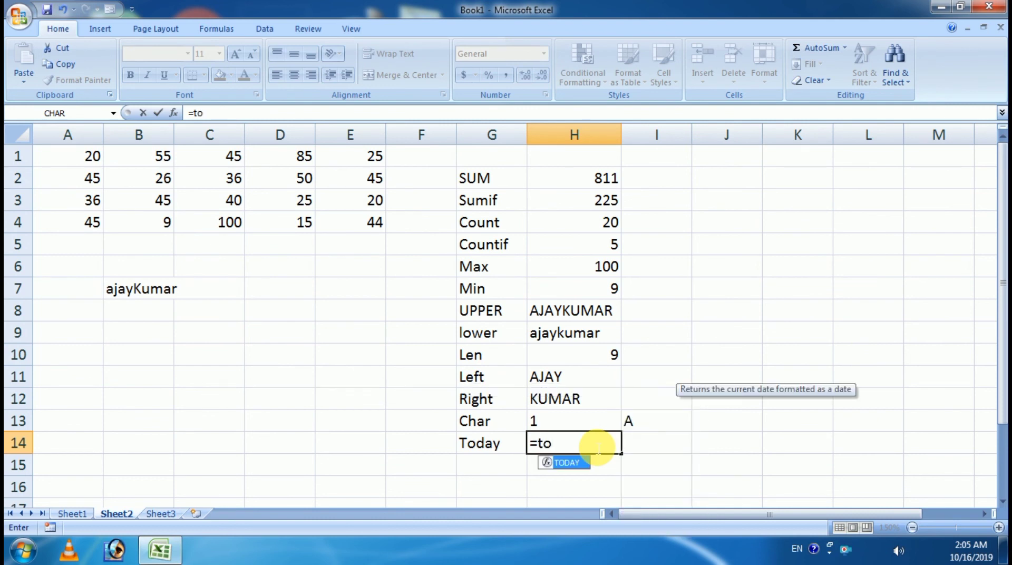
{"action": "key", "text": "Tab"}
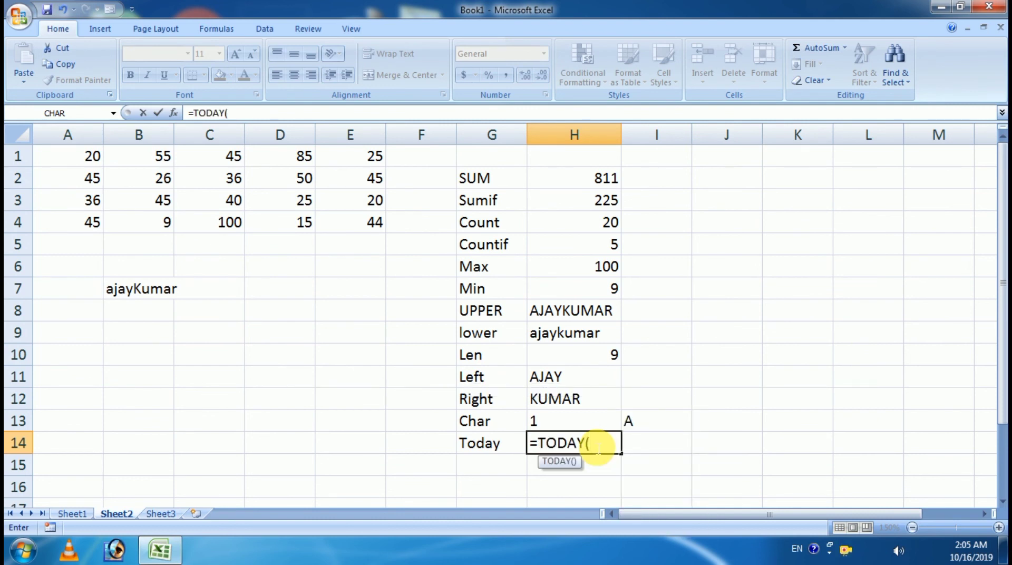
{"action": "type", "text": ")"}
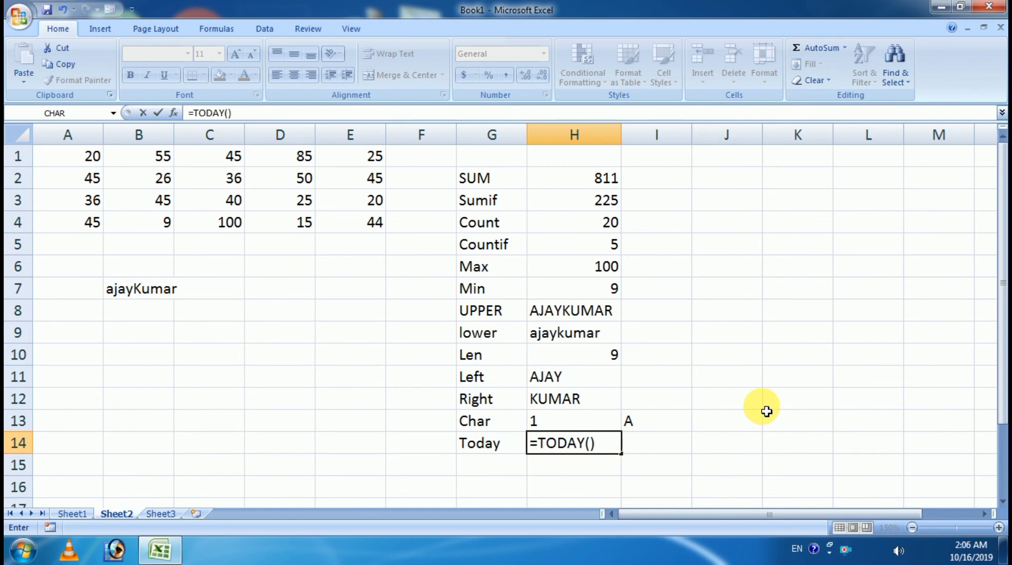
{"action": "key", "text": "Return"}
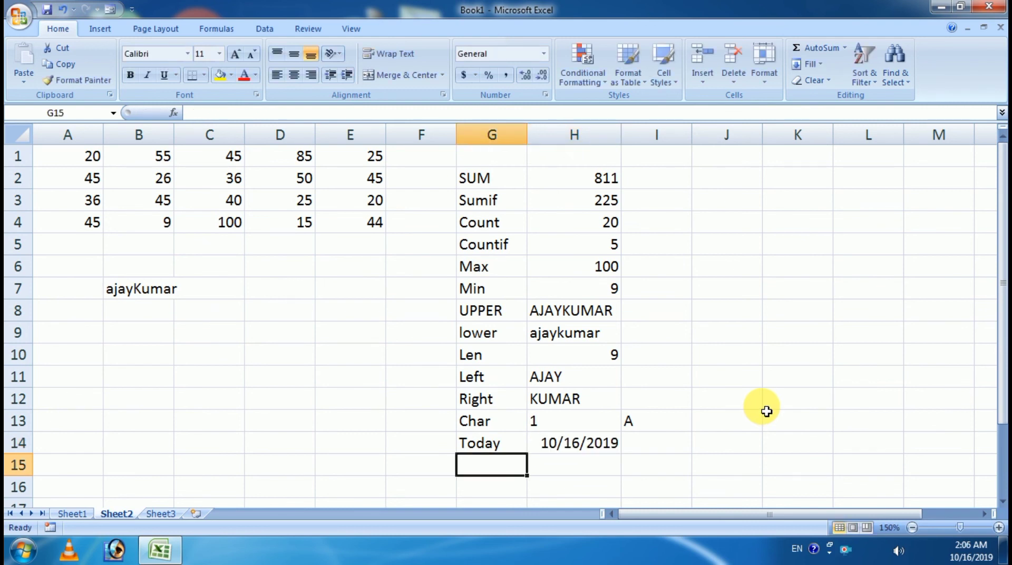
{"action": "left_click", "coordinate": [581, 440]}
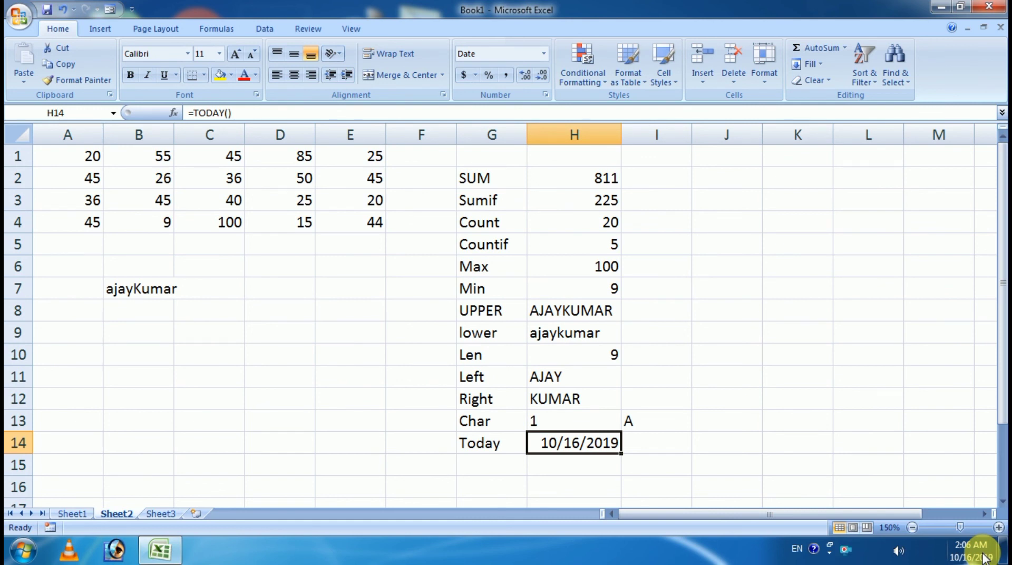
Step: Check Sheet1's function list again and return to Sheet2 at G15
{"action": "scroll", "coordinate": [759, 444], "scroll_direction": "down", "scroll_amount": 1}
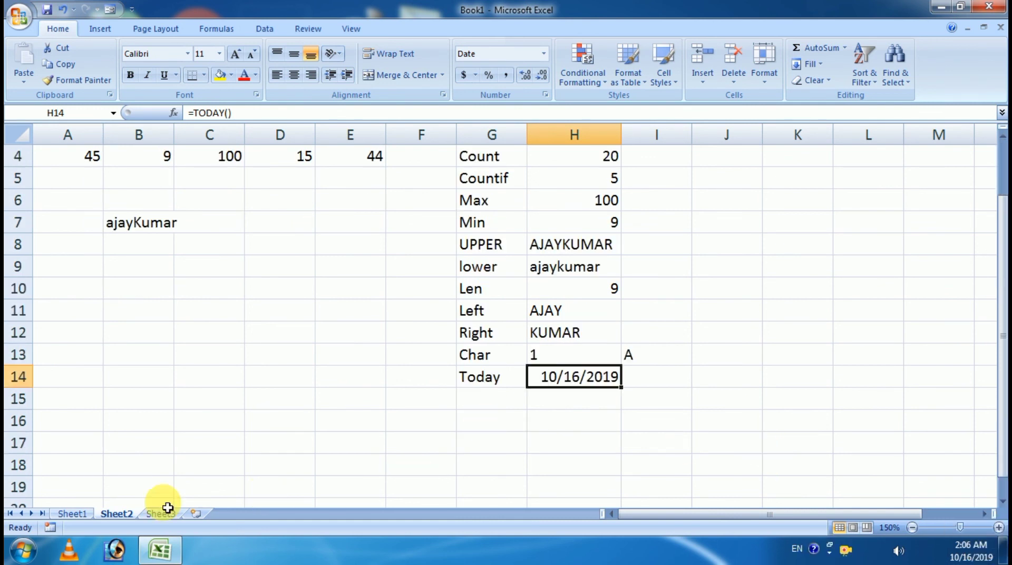
{"action": "left_click", "coordinate": [77, 513]}
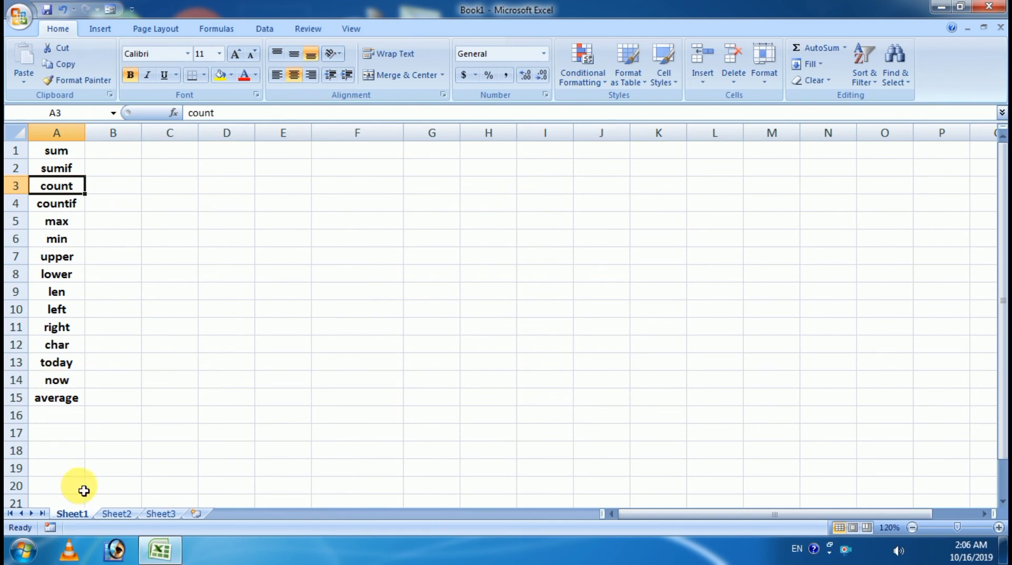
{"action": "left_click", "coordinate": [116, 514]}
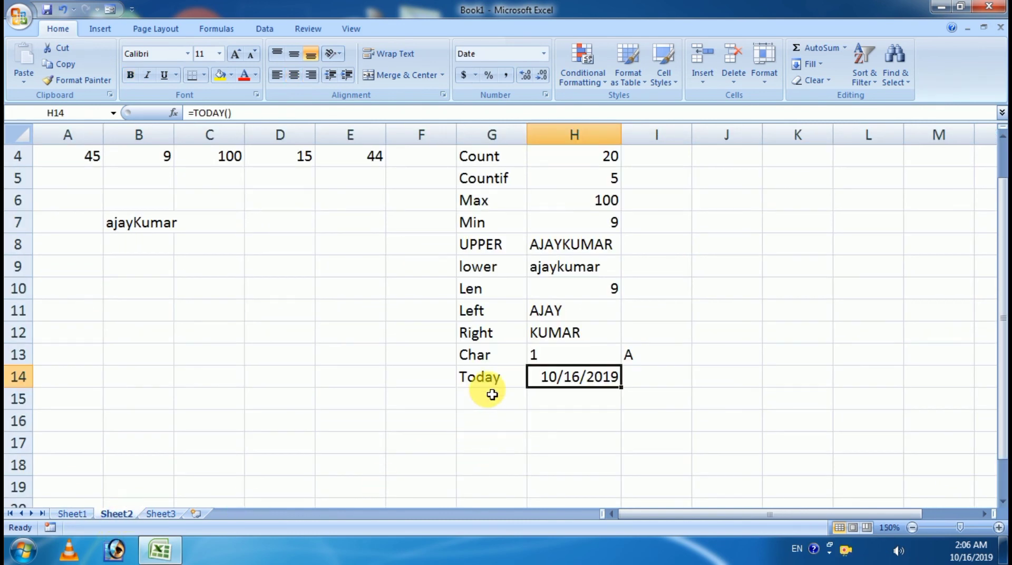
{"action": "left_click", "coordinate": [492, 406]}
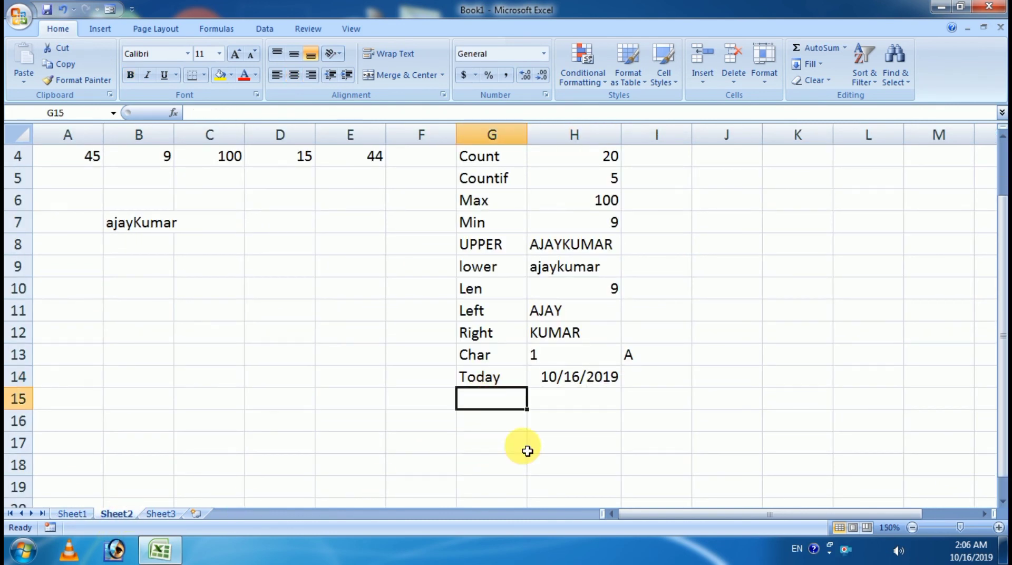
Step: Label G15 'Now', enter =NOW() in H15, and widen column H to show 10/16/2019 2:06
{"action": "type", "text": "Now"}
{"action": "key", "text": "Tab"}
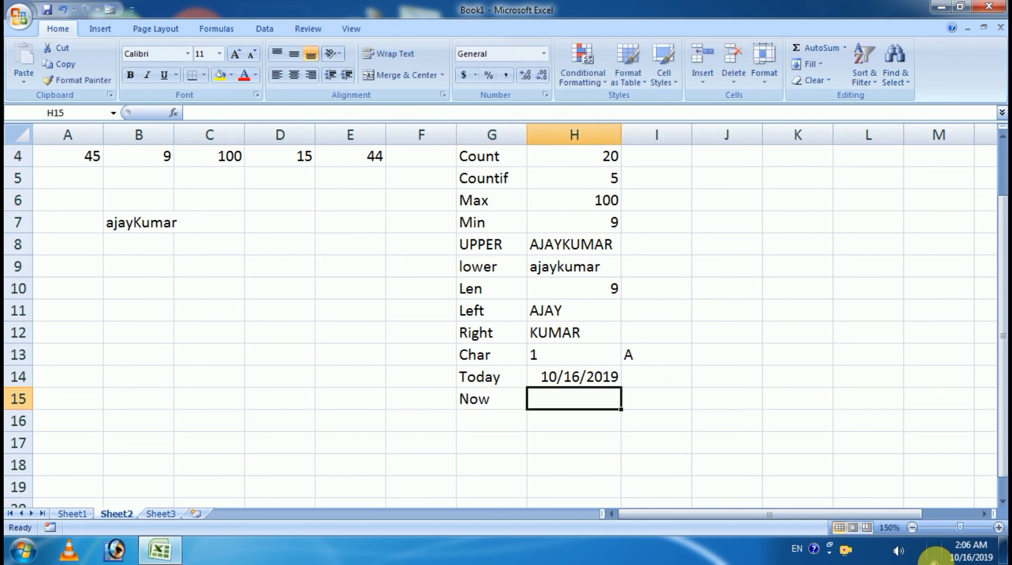
{"action": "type", "text": "="}
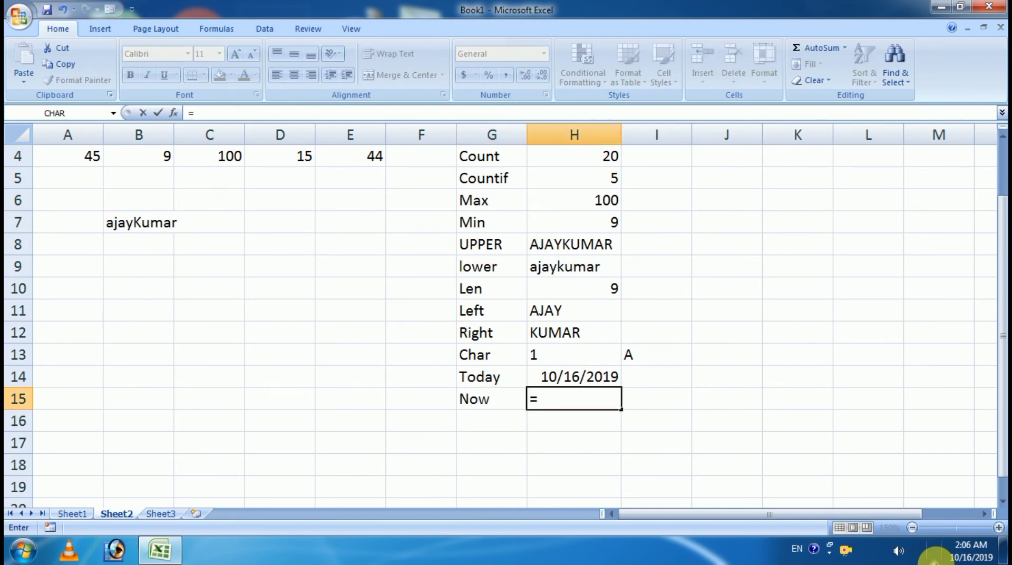
{"action": "type", "text": "Now"}
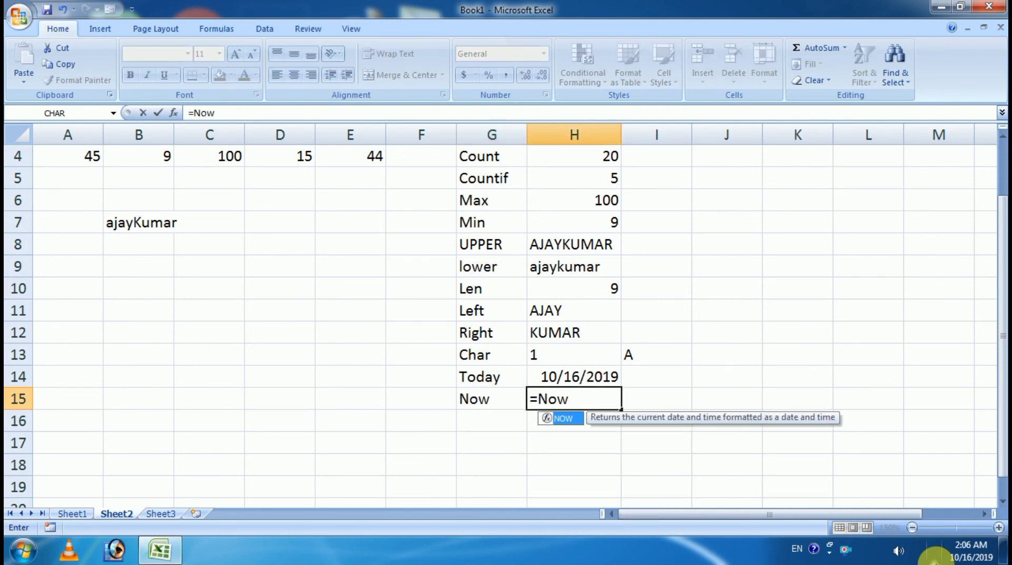
{"action": "type", "text": "()"}
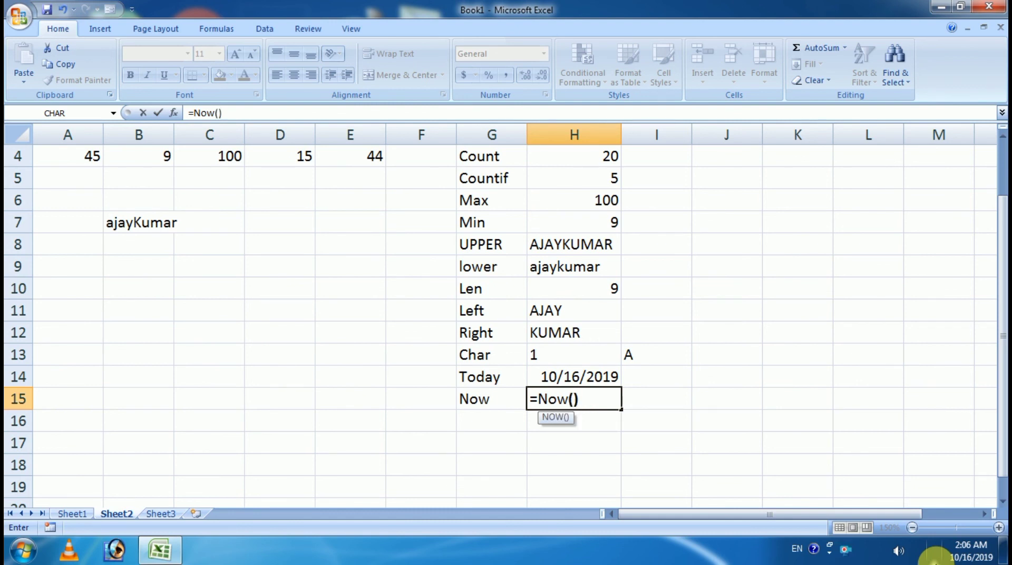
{"action": "key", "text": "Return"}
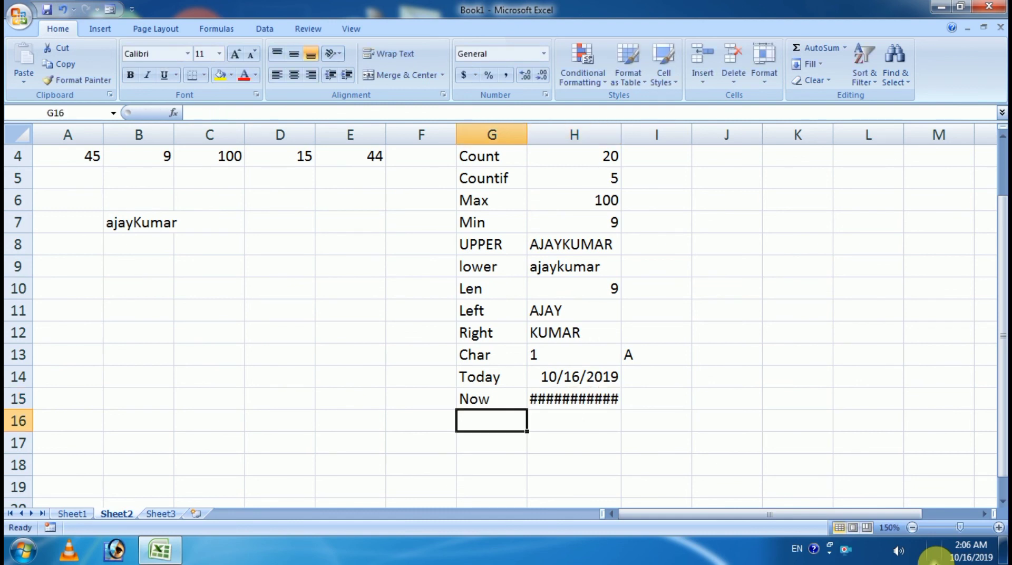
{"action": "left_click", "coordinate": [610, 406]}
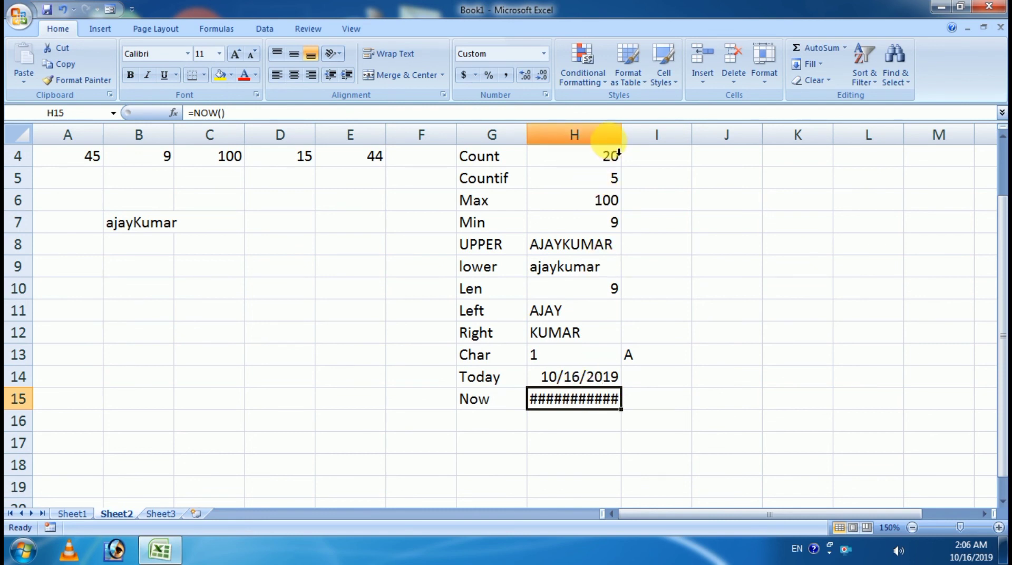
{"action": "left_click_drag", "start_coordinate": [627, 136], "coordinate": [658, 136]}
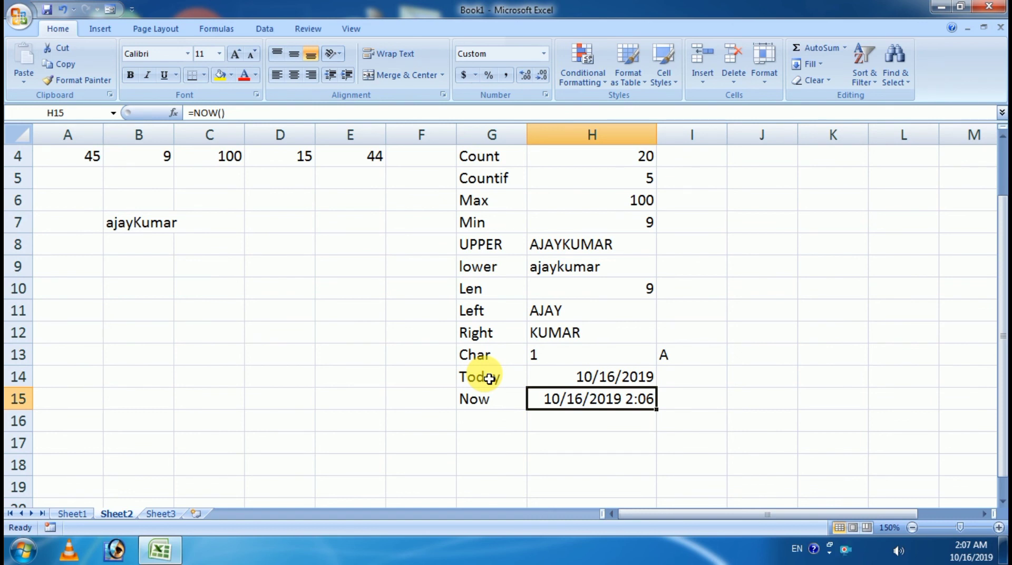
{"action": "left_click", "coordinate": [55, 514]}
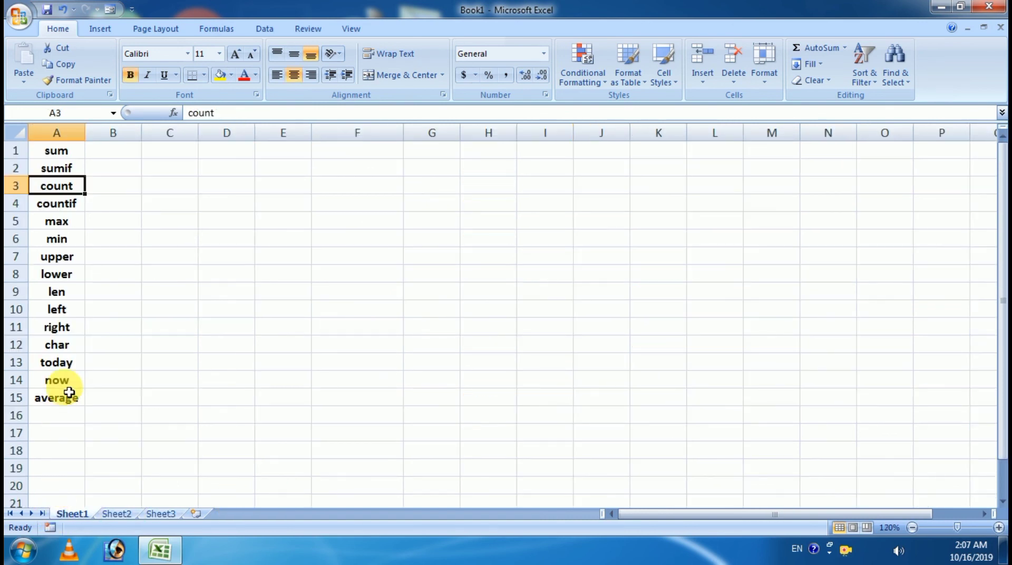
{"action": "left_click", "coordinate": [115, 513]}
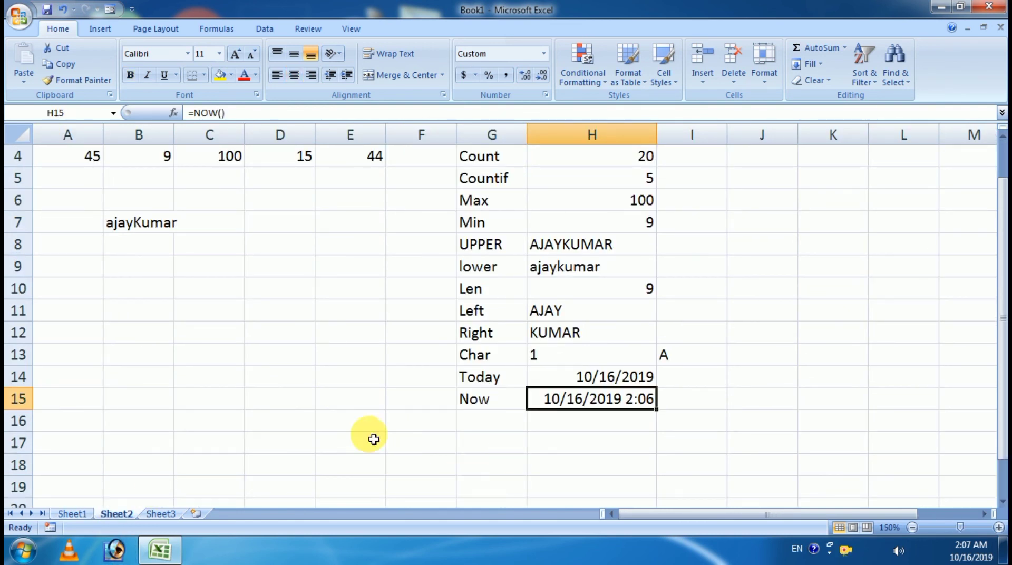
{"action": "left_click", "coordinate": [69, 331]}
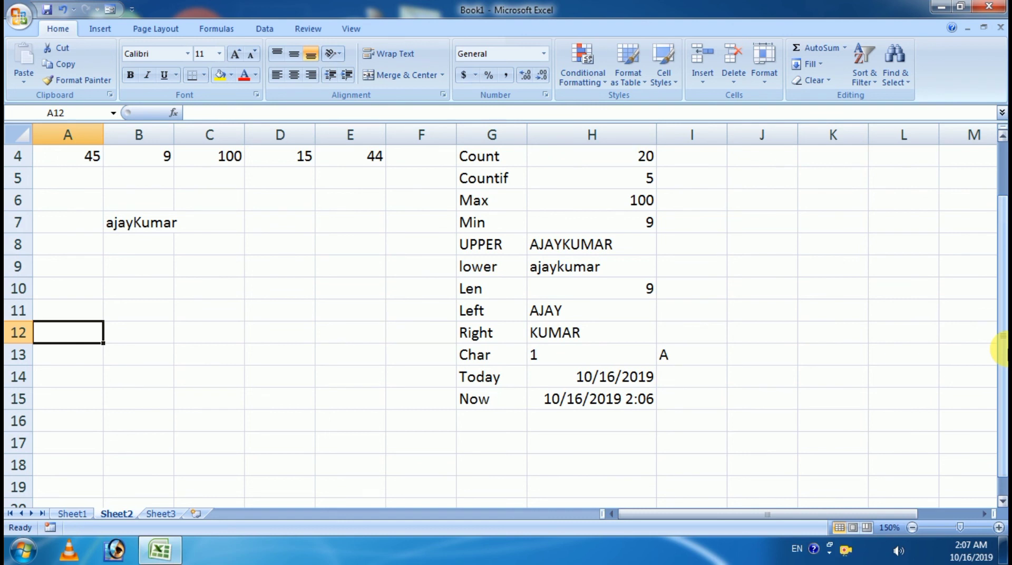
Step: Enter 15, 25, 10 and 40 across A12:D12 and select them to see their average
{"action": "type", "text": "15"}
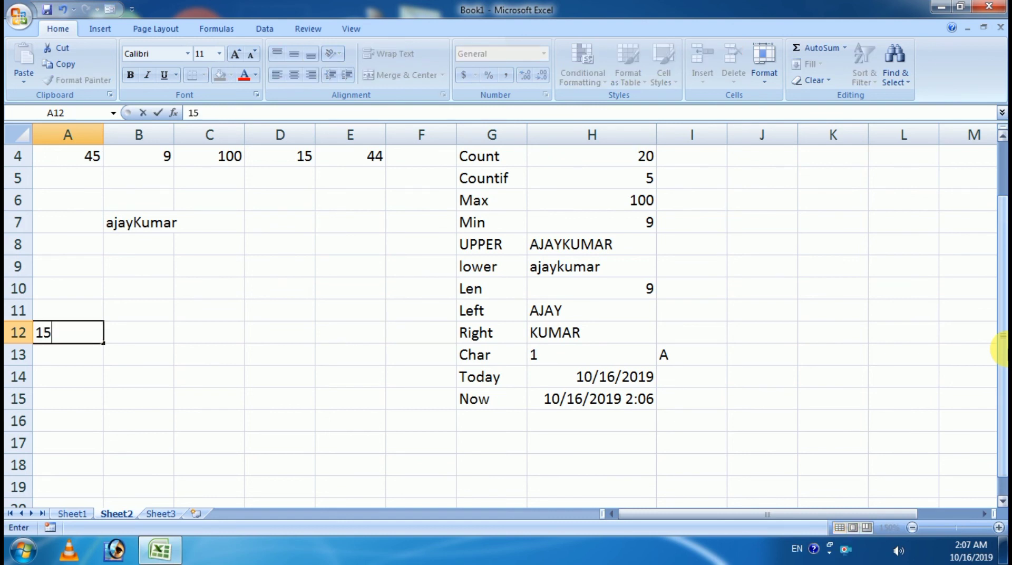
{"action": "key", "text": "Tab"}
{"action": "type", "text": "25"}
{"action": "key", "text": "Tab"}
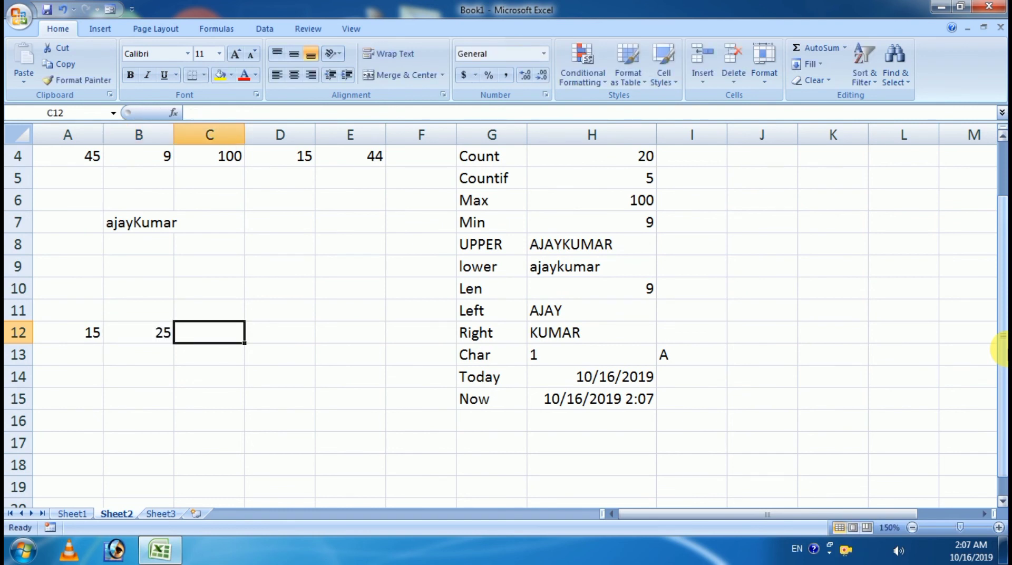
{"action": "type", "text": "10"}
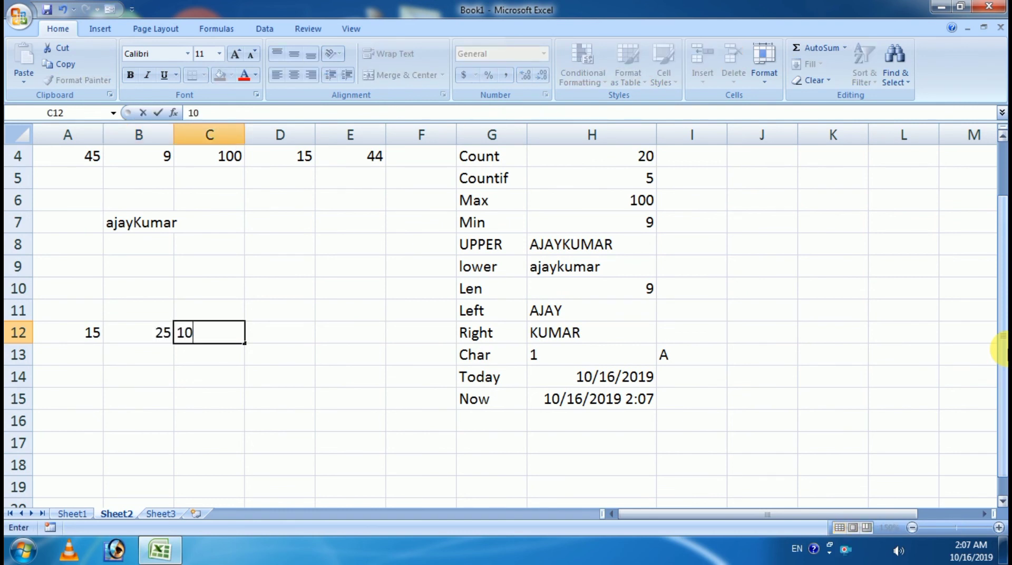
{"action": "key", "text": "Tab"}
{"action": "type", "text": "40"}
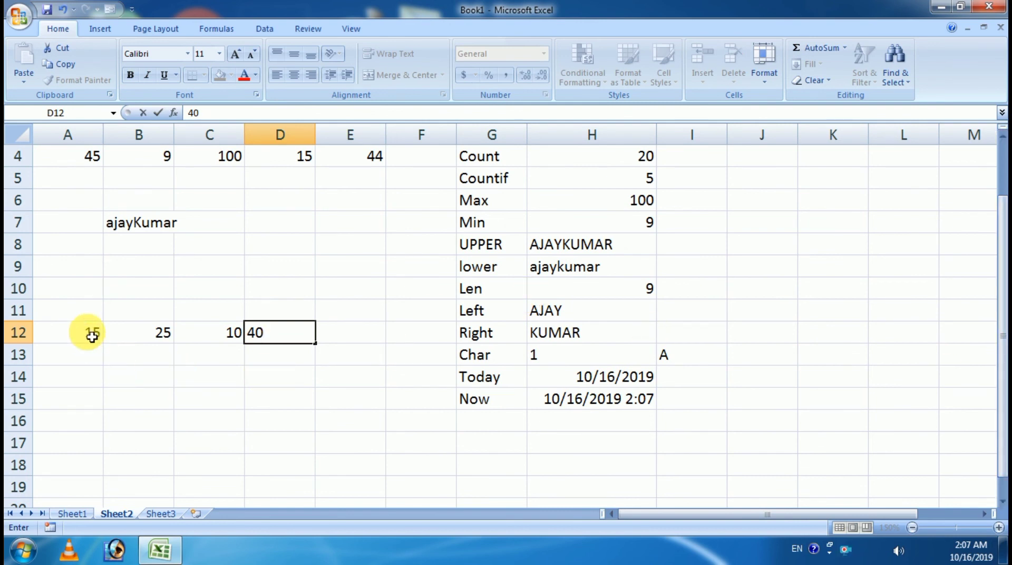
{"action": "left_click_drag", "start_coordinate": [90, 332], "coordinate": [265, 342]}
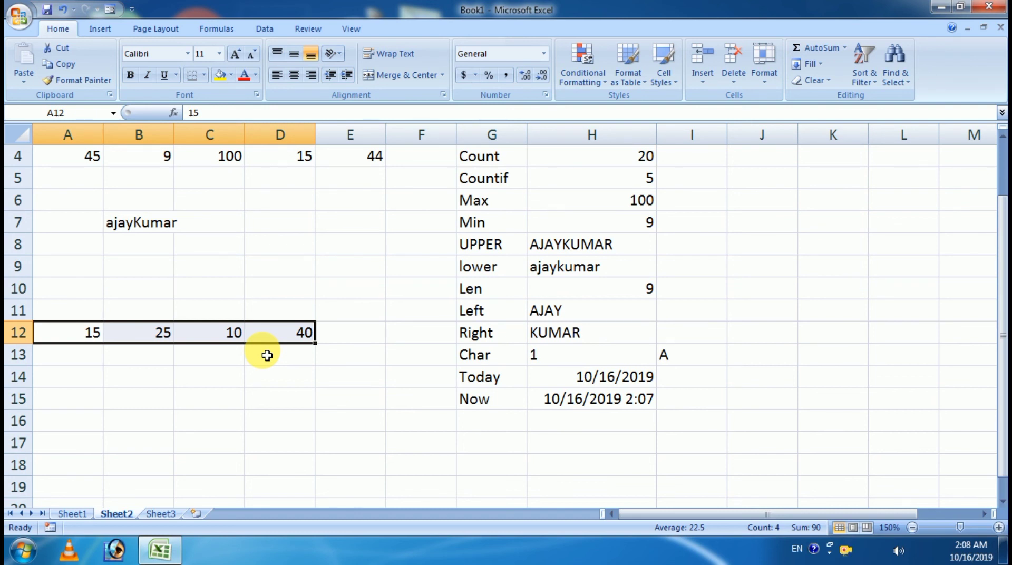
Step: Start an AVERAGE formula in B15, then cancel it
{"action": "left_click", "coordinate": [144, 400]}
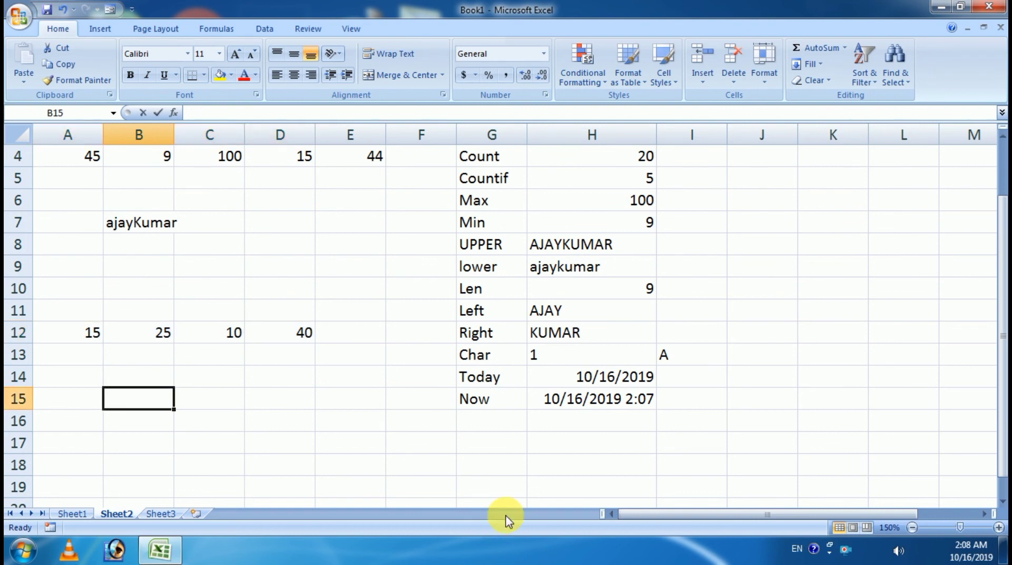
{"action": "type", "text": "=av"}
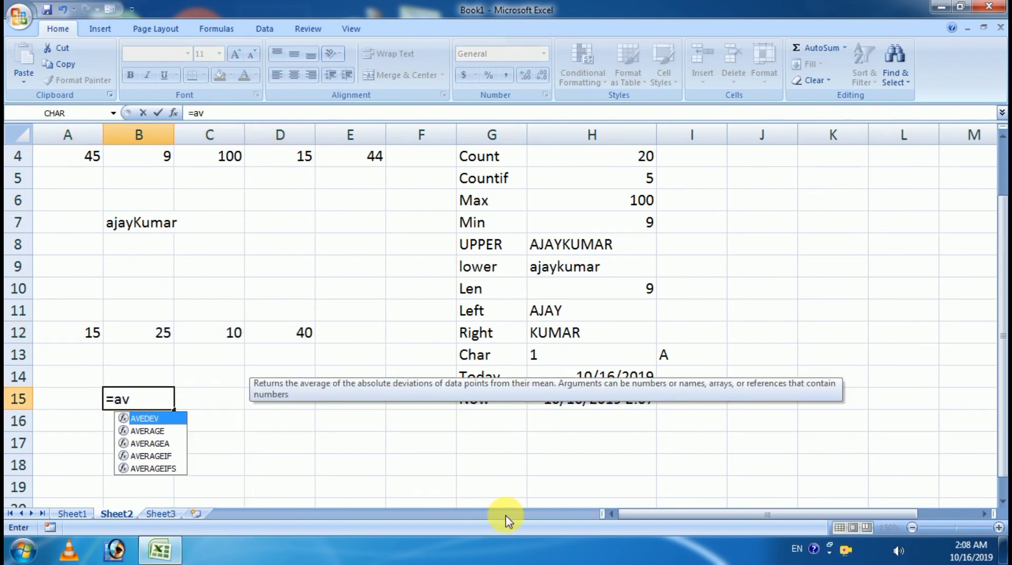
{"action": "key", "text": "Tab"}
{"action": "key", "text": "BackSpace"}
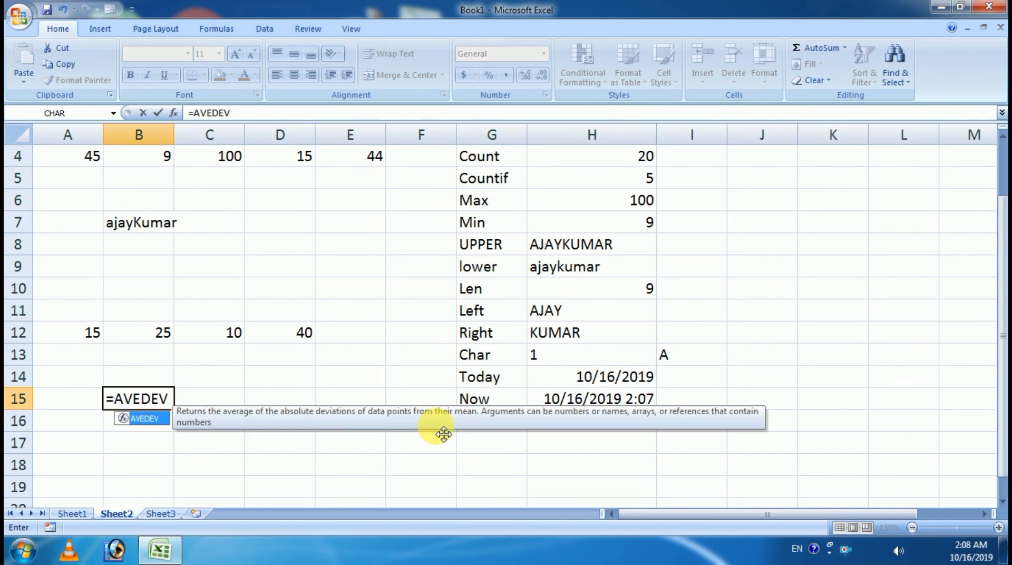
{"action": "key", "text": "Escape"}
{"action": "key", "text": "Escape"}
{"action": "left_click", "coordinate": [501, 420]}
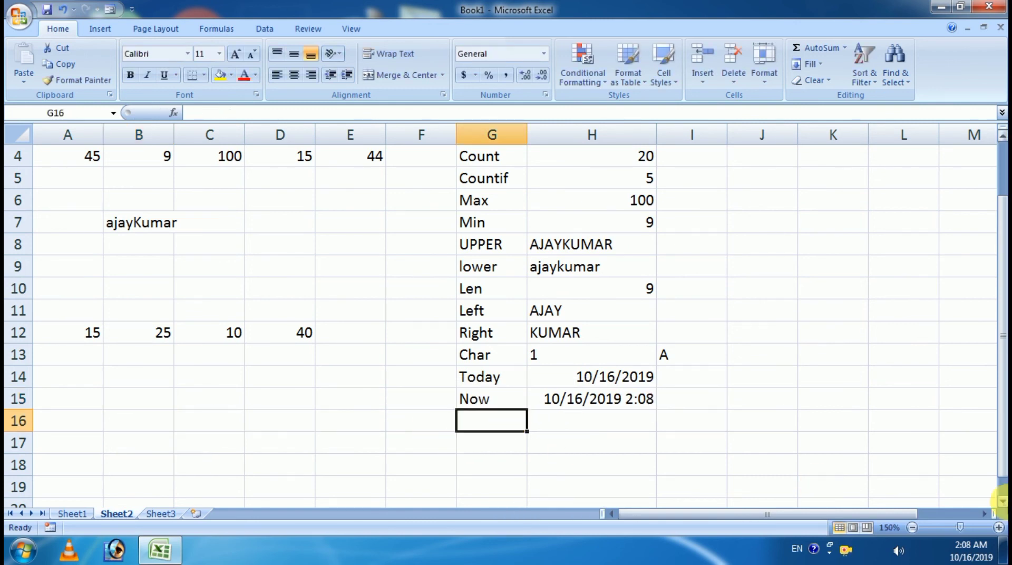
Step: Label G16 'Average' and enter =AVERAGE(A12:D12) in H16, returning 22.5
{"action": "type", "text": "Av"}
{"action": "type", "text": "erage"}
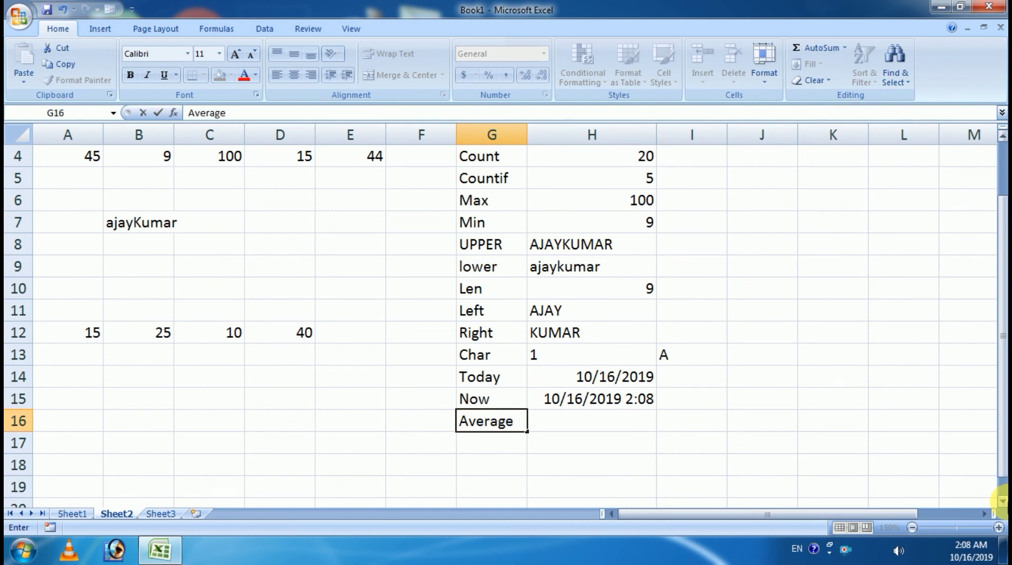
{"action": "key", "text": "Tab"}
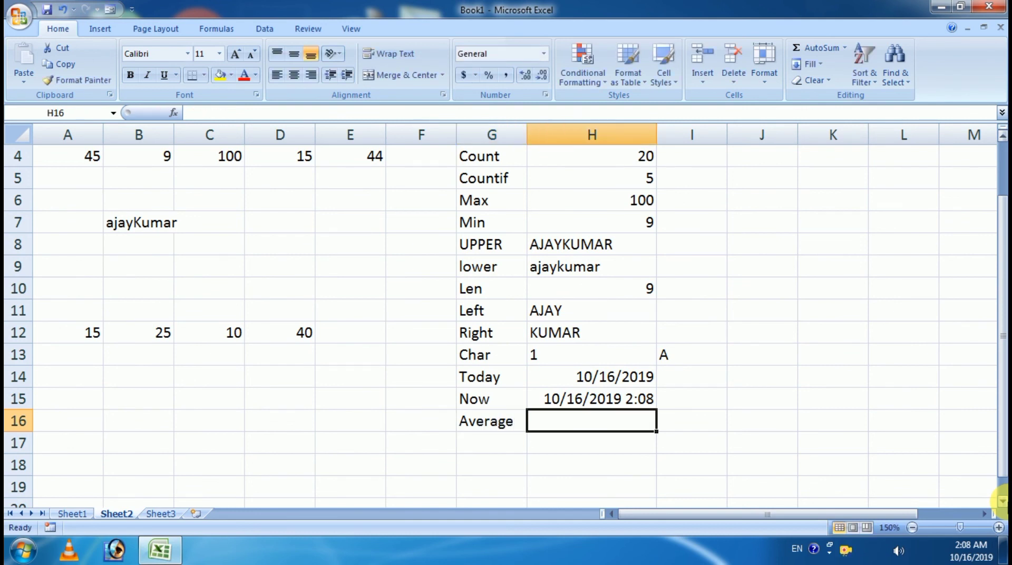
{"action": "type", "text": "=avre"}
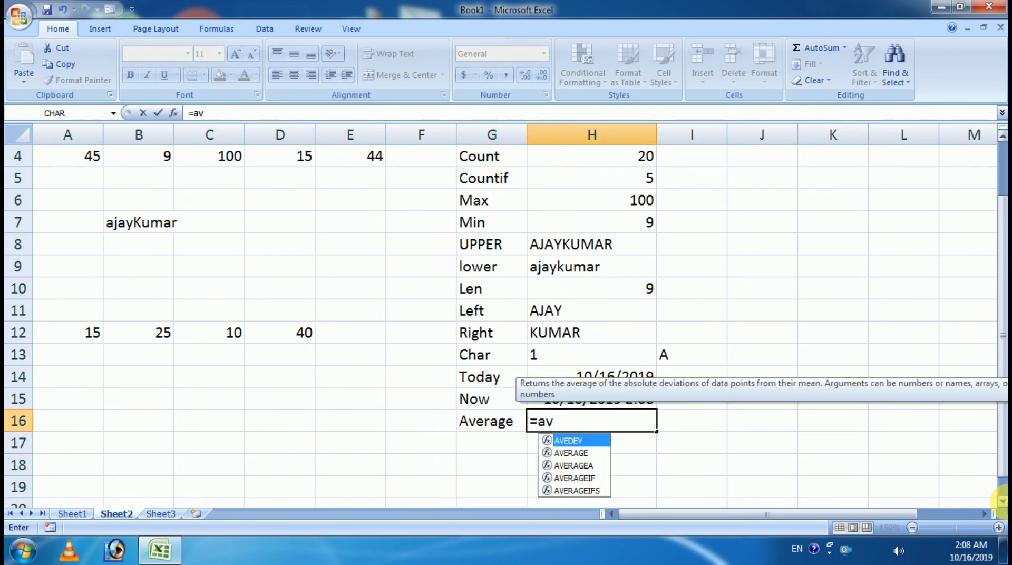
{"action": "key", "text": "BackSpace"}
{"action": "key", "text": "BackSpace"}
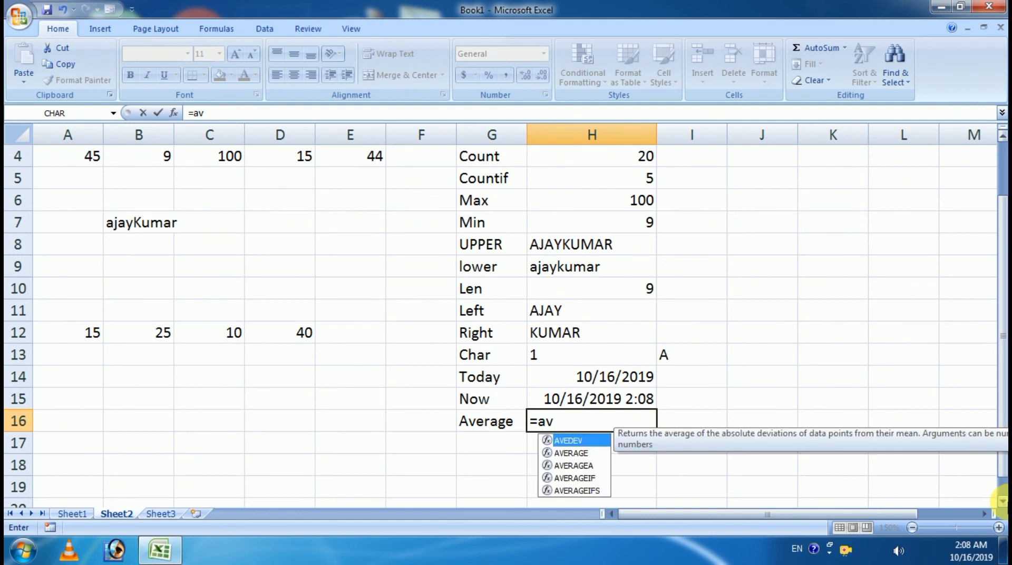
{"action": "type", "text": "er"}
{"action": "key", "text": "Tab"}
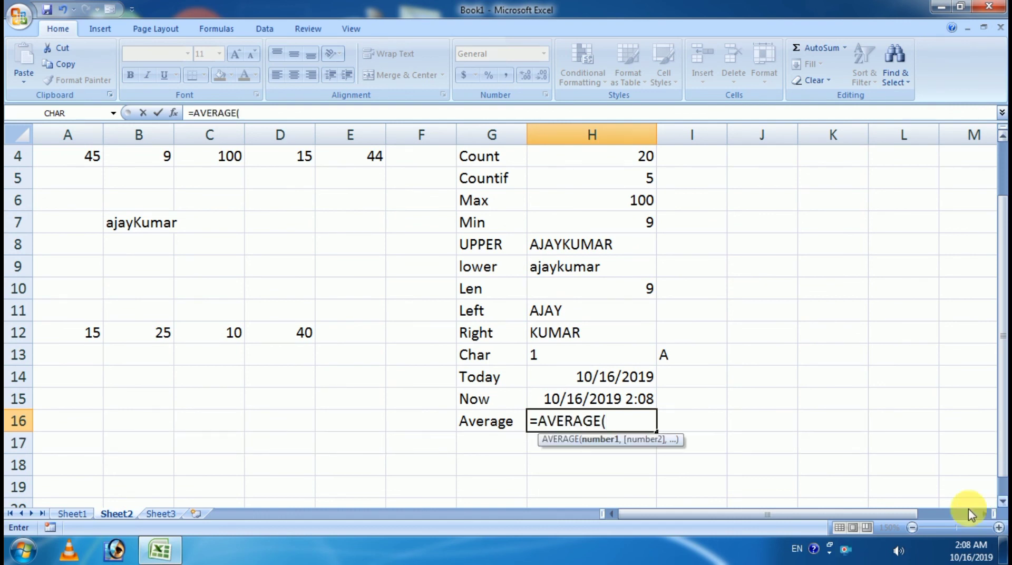
{"action": "left_click_drag", "start_coordinate": [83, 330], "coordinate": [281, 336]}
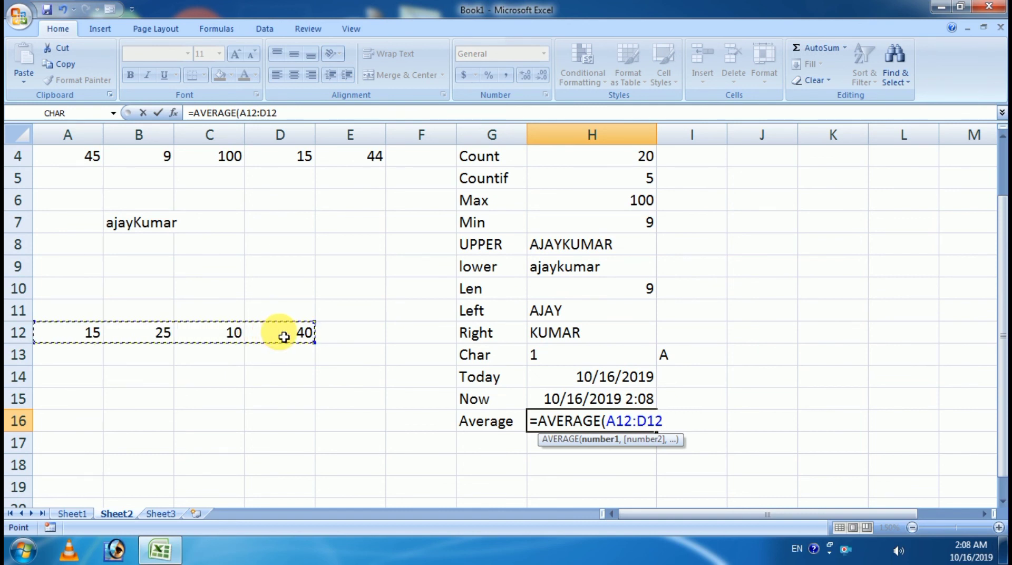
{"action": "type", "text": ")"}
{"action": "key", "text": "Return"}
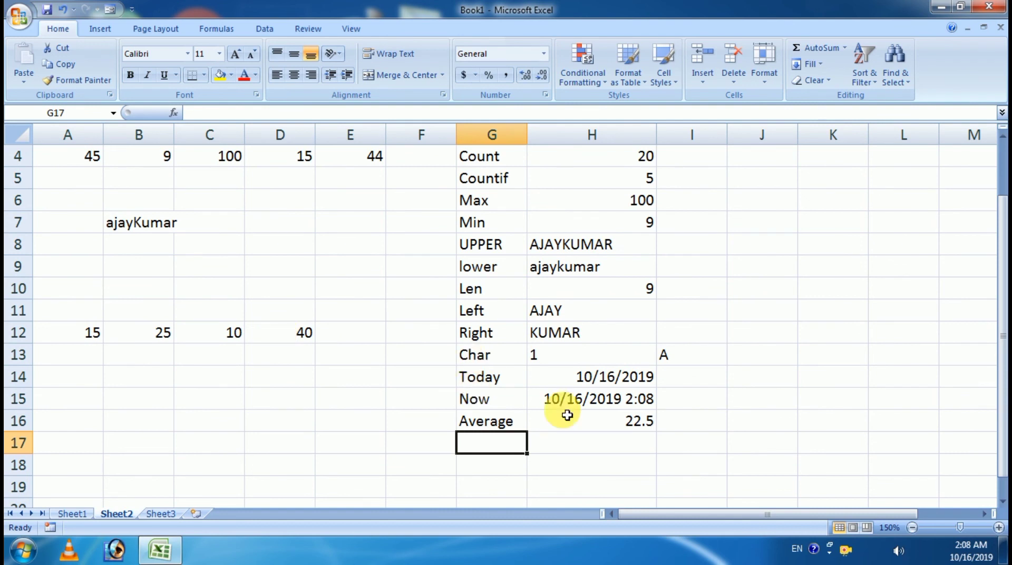
{"action": "left_click", "coordinate": [604, 425]}
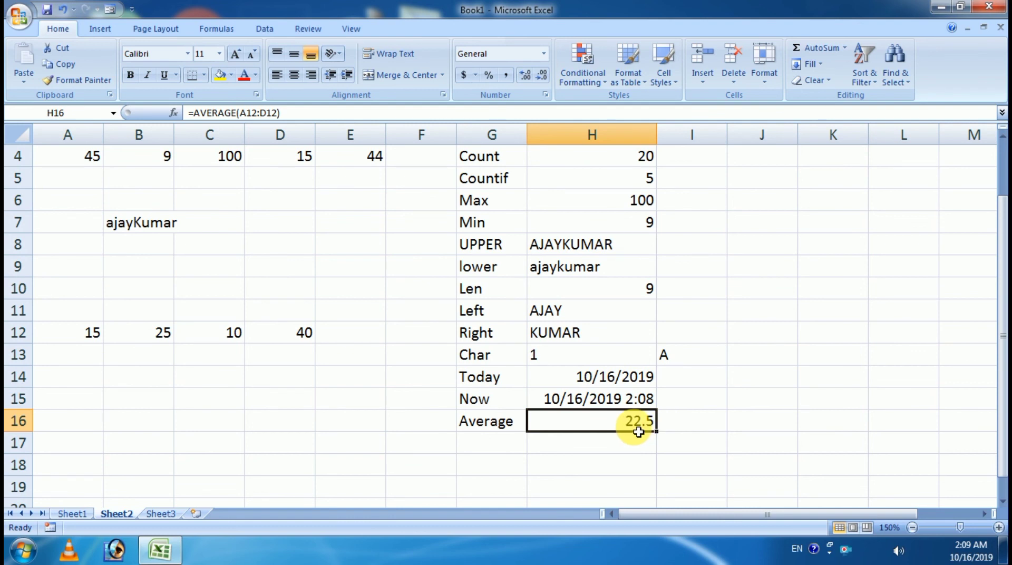
Step: Change B12 to 30
{"action": "left_click", "coordinate": [120, 341]}
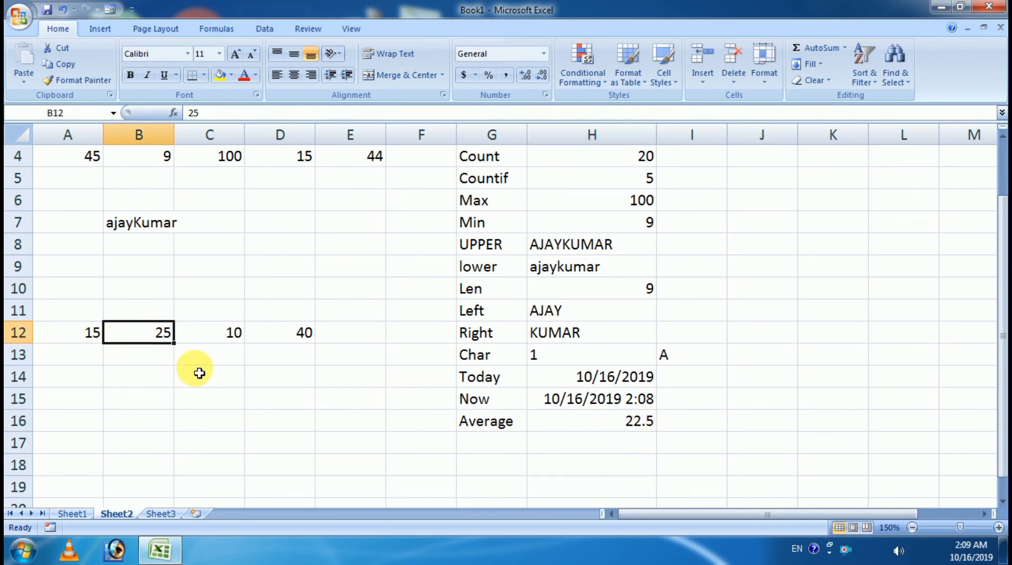
{"action": "type", "text": "30"}
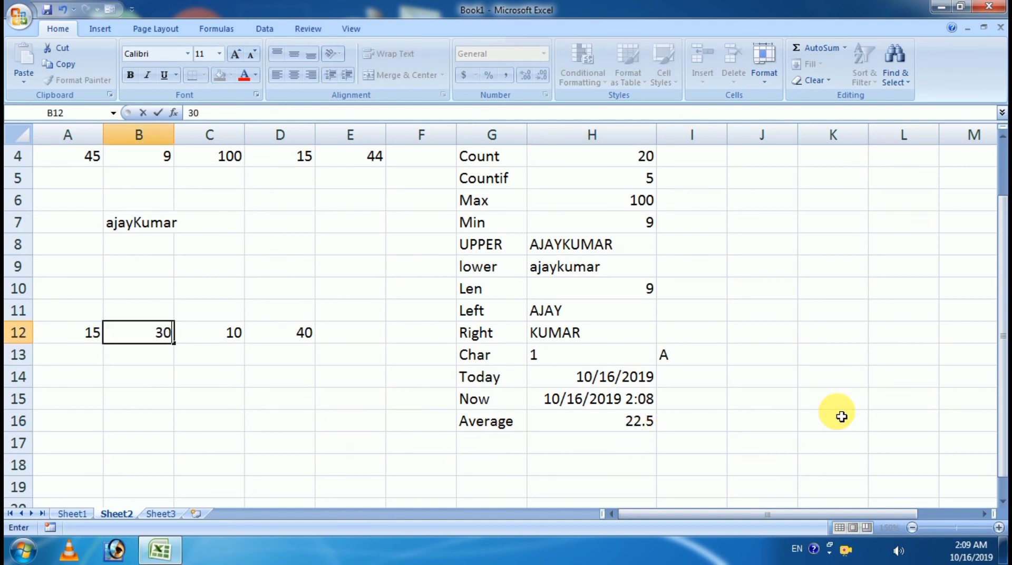
{"action": "key", "text": "Return"}
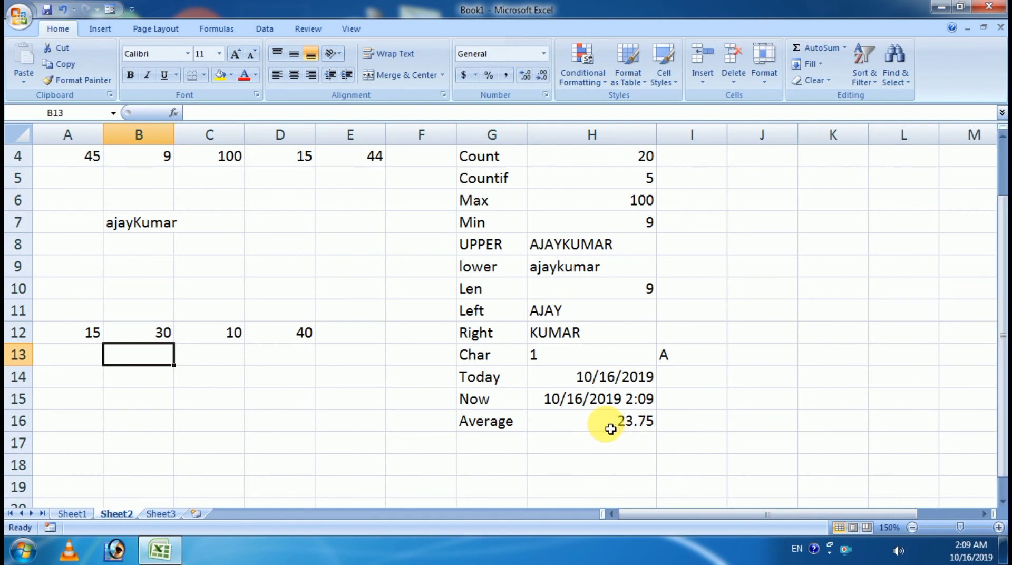
Step: Overwrite A12, B12, C12 and D12 with 50 each
{"action": "left_click", "coordinate": [100, 328]}
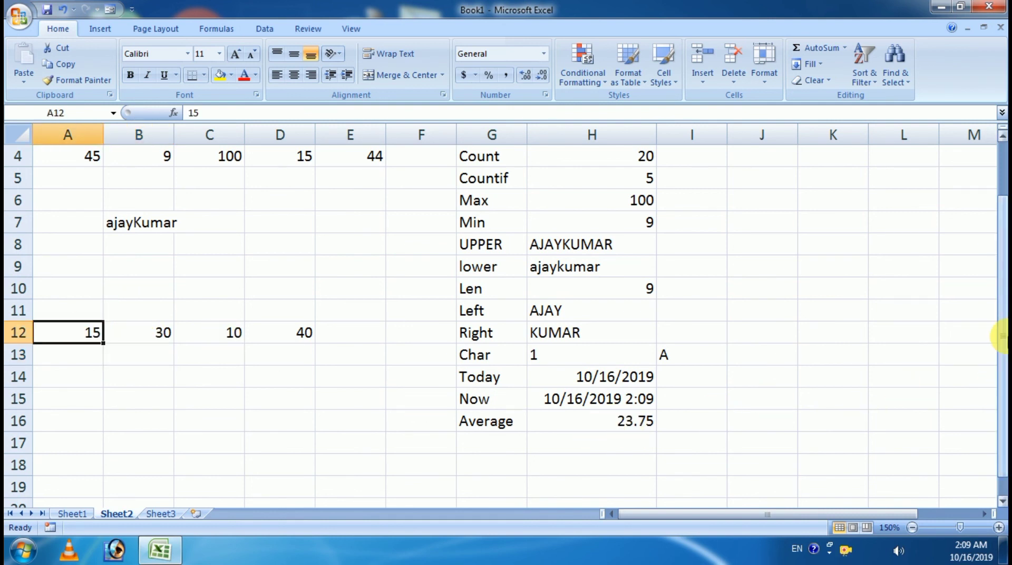
{"action": "type", "text": "50"}
{"action": "key", "text": "Tab"}
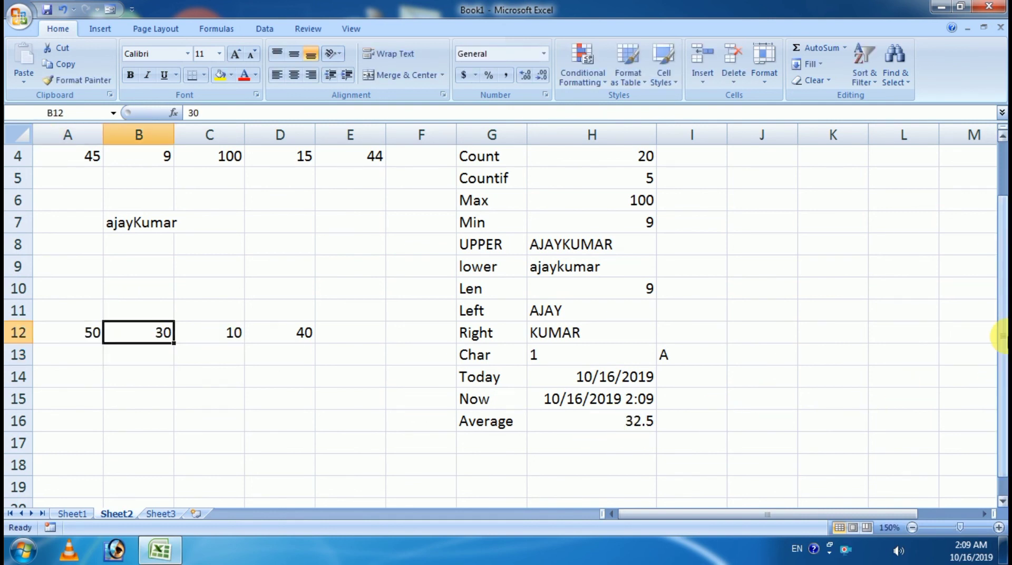
{"action": "type", "text": "50"}
{"action": "key", "text": "Tab"}
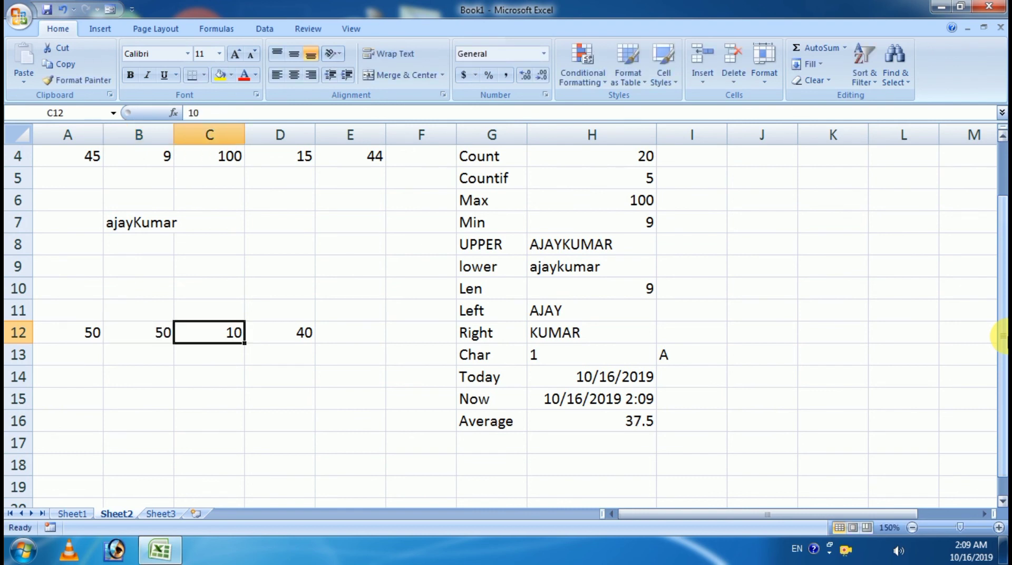
{"action": "type", "text": "50"}
{"action": "key", "text": "Tab"}
{"action": "type", "text": "50"}
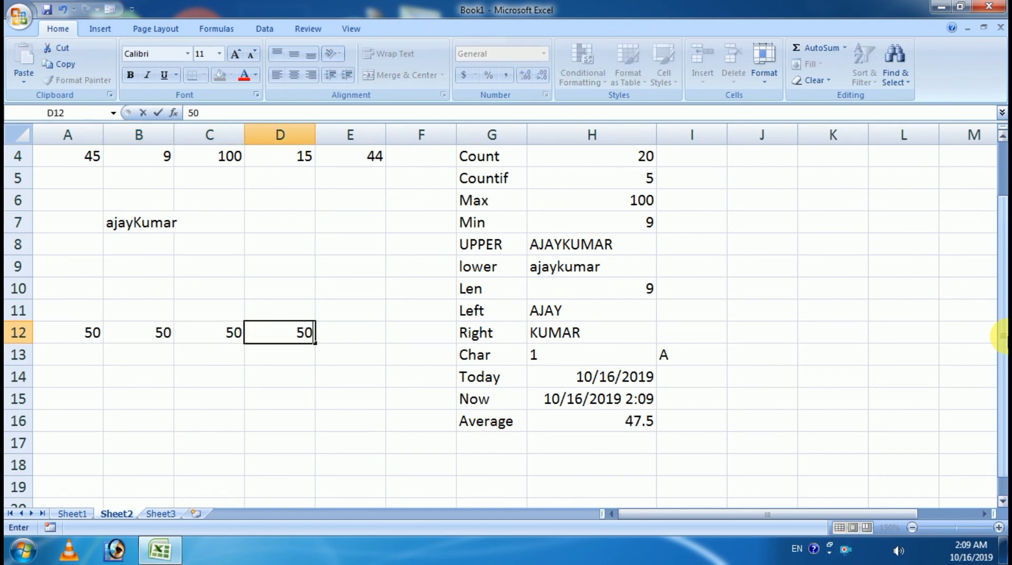
{"action": "key", "text": "Tab"}
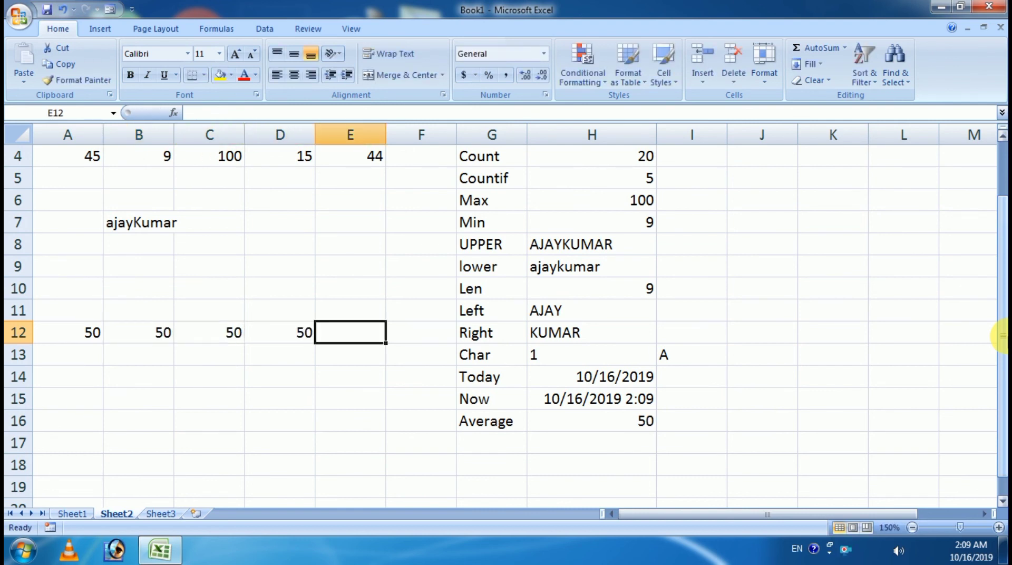
Step: Check that H16's =AVERAGE(A12:D12) now reads 50
{"action": "left_click", "coordinate": [611, 424]}
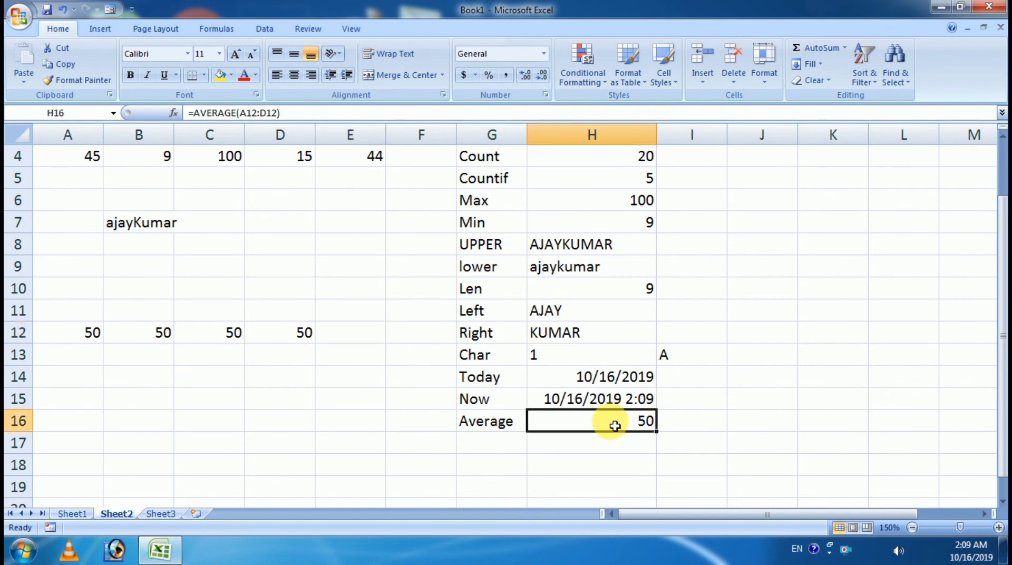
{"action": "scroll", "coordinate": [533, 419], "scroll_direction": "up", "scroll_amount": 1}
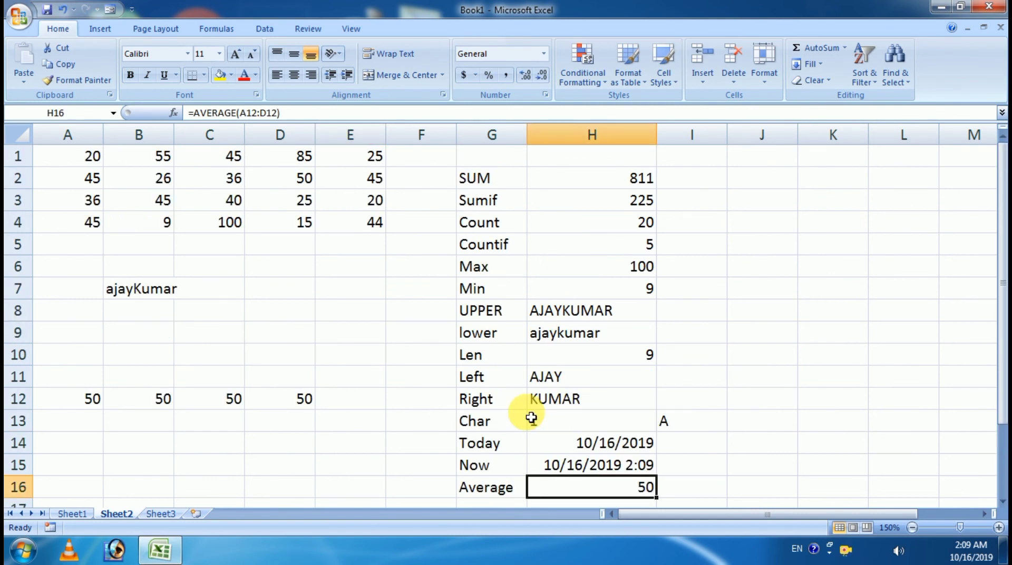
{"action": "scroll", "coordinate": [531, 417], "scroll_direction": "down", "scroll_amount": 2}
{"action": "scroll", "coordinate": [531, 417], "scroll_direction": "up", "scroll_amount": 2}
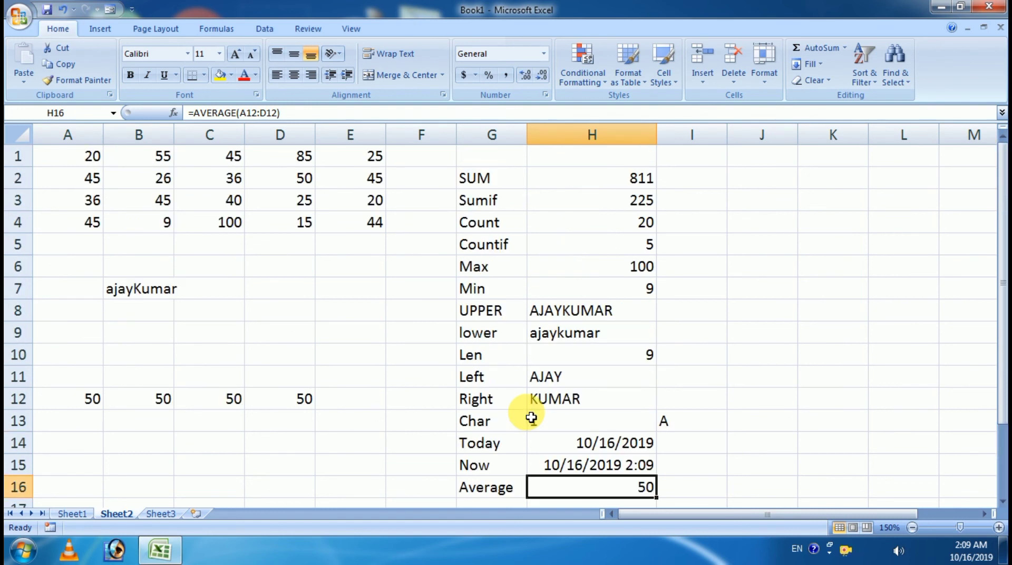